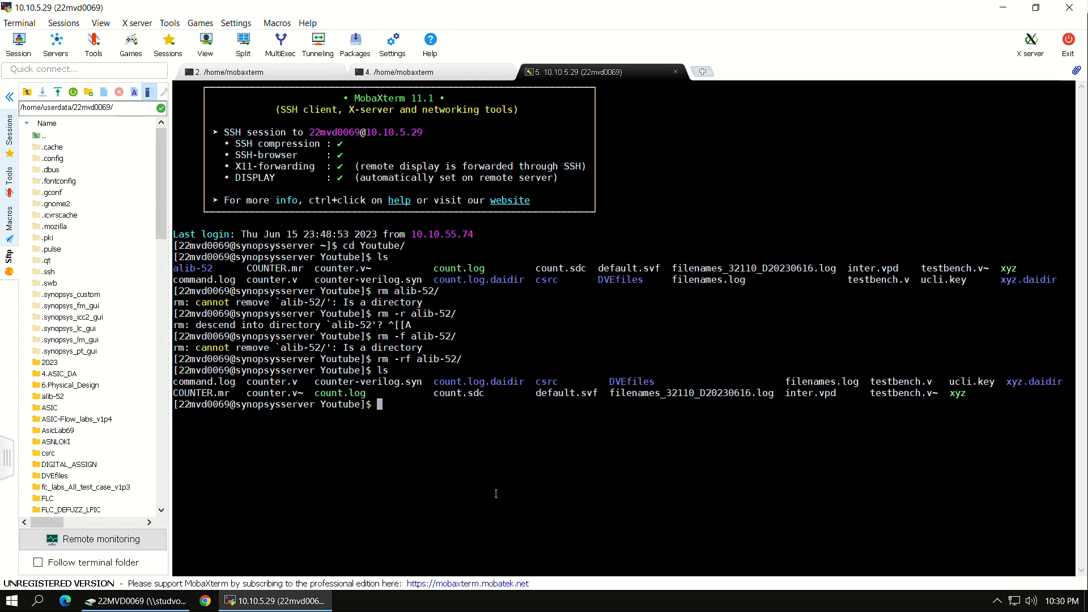
Launch Design Compiler with dc_shell -gui and bring up the Design Vision window maximized.
{"action": "type", "text": "dc_shell -gui"}
{"action": "key", "text": "Return"}
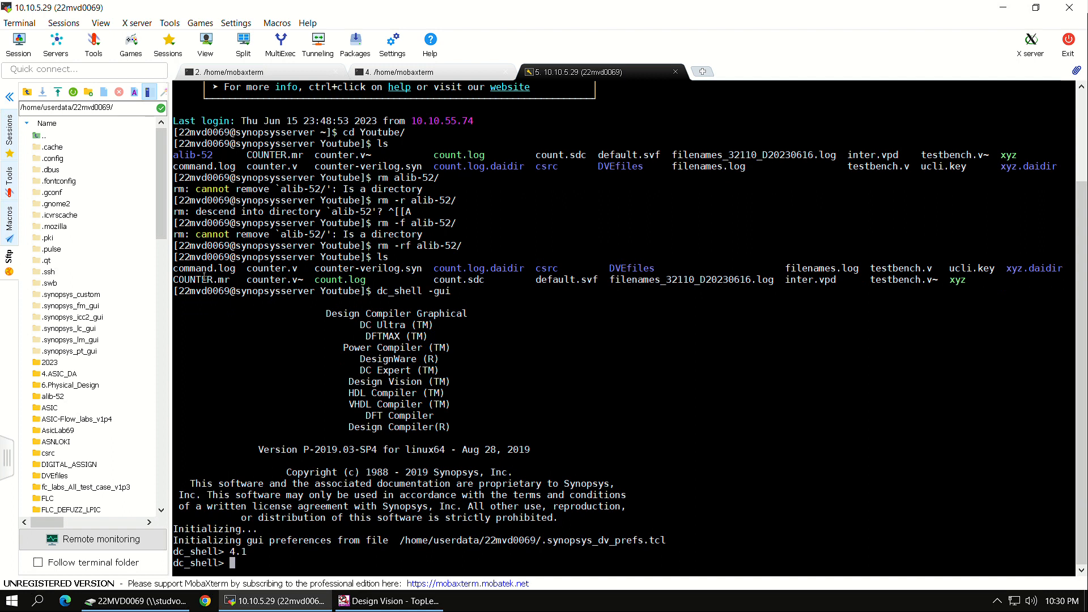
{"action": "left_click", "coordinate": [385, 600]}
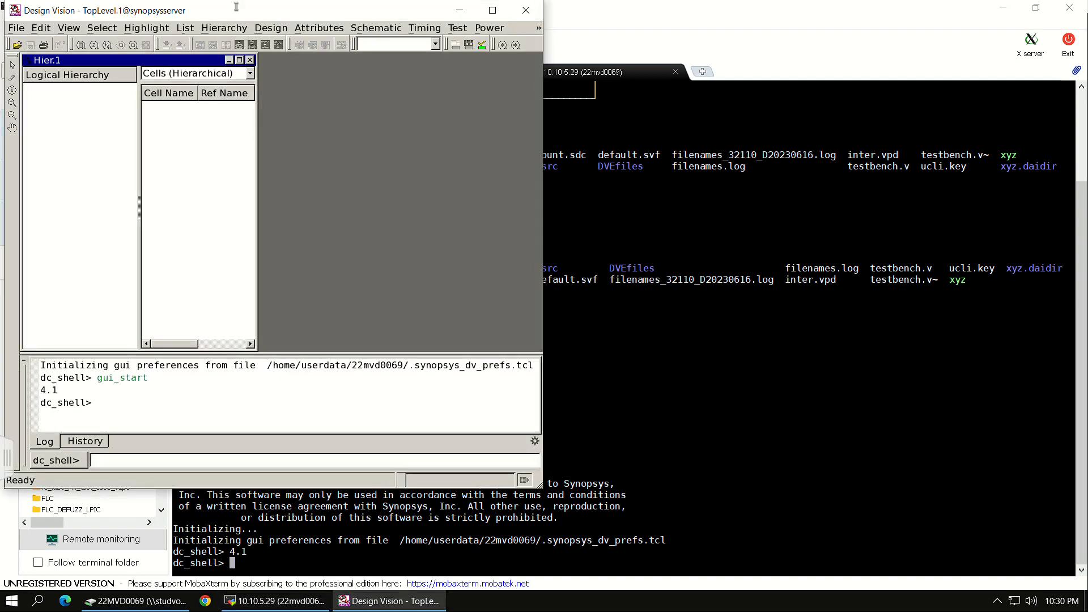
{"action": "left_click_drag", "start_coordinate": [230, 17], "coordinate": [300, 96]}
{"action": "double_click", "coordinate": [302, 101]}
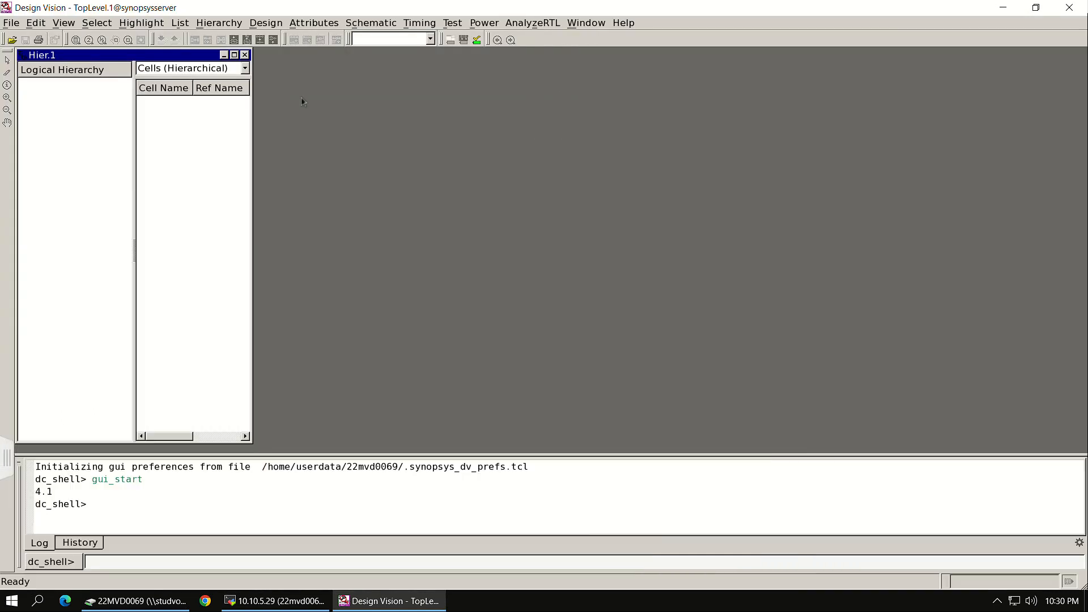
Open the application setup defaults and clear all existing search path entries.
{"action": "left_click", "coordinate": [11, 23]}
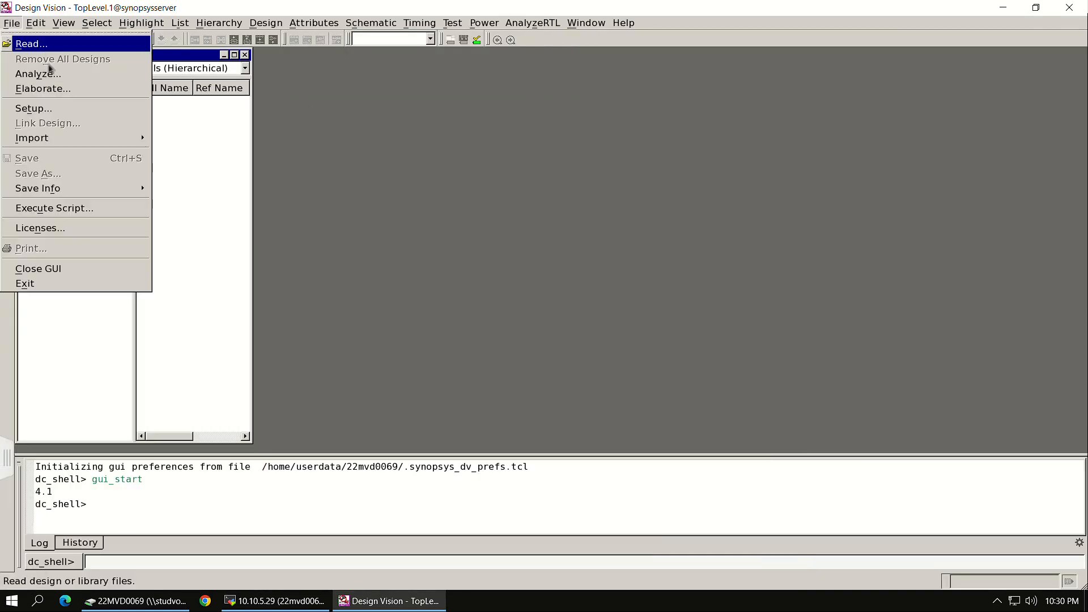
{"action": "left_click", "coordinate": [80, 108]}
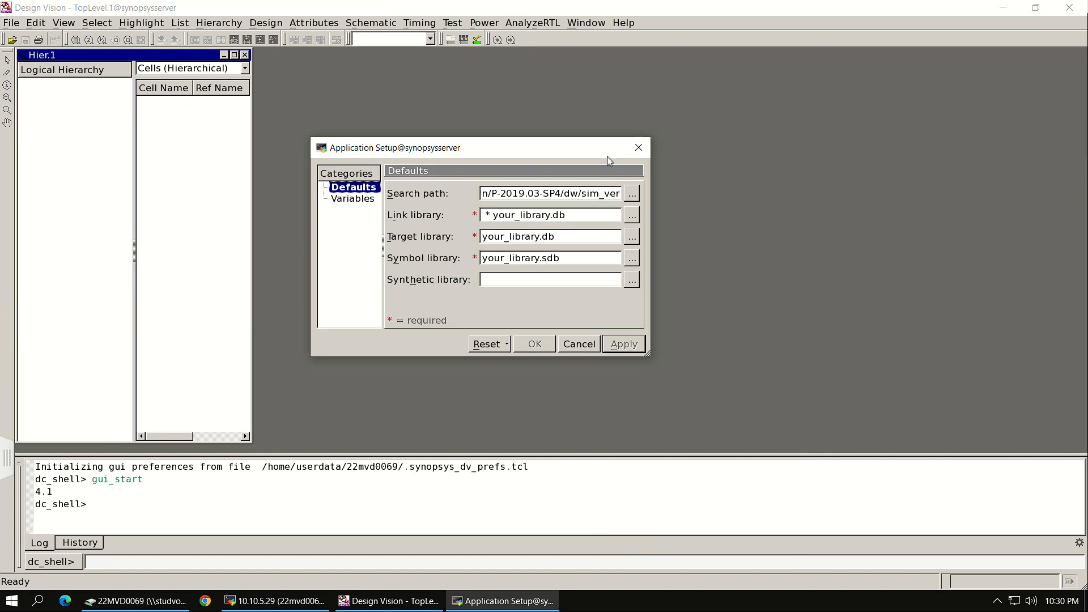
{"action": "left_click", "coordinate": [632, 193]}
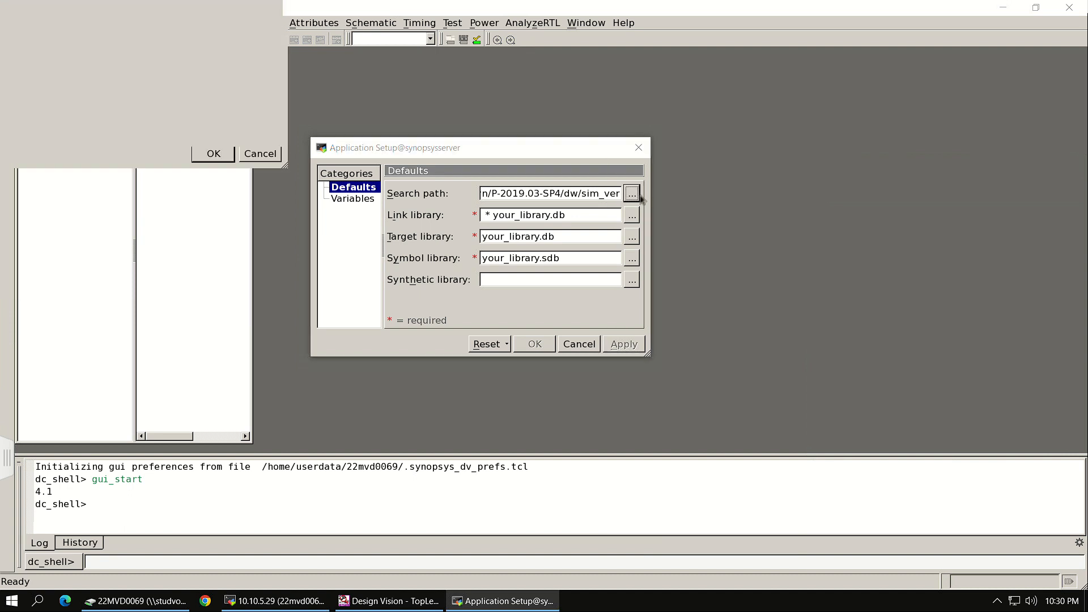
{"action": "key", "text": "ctrl+a"}
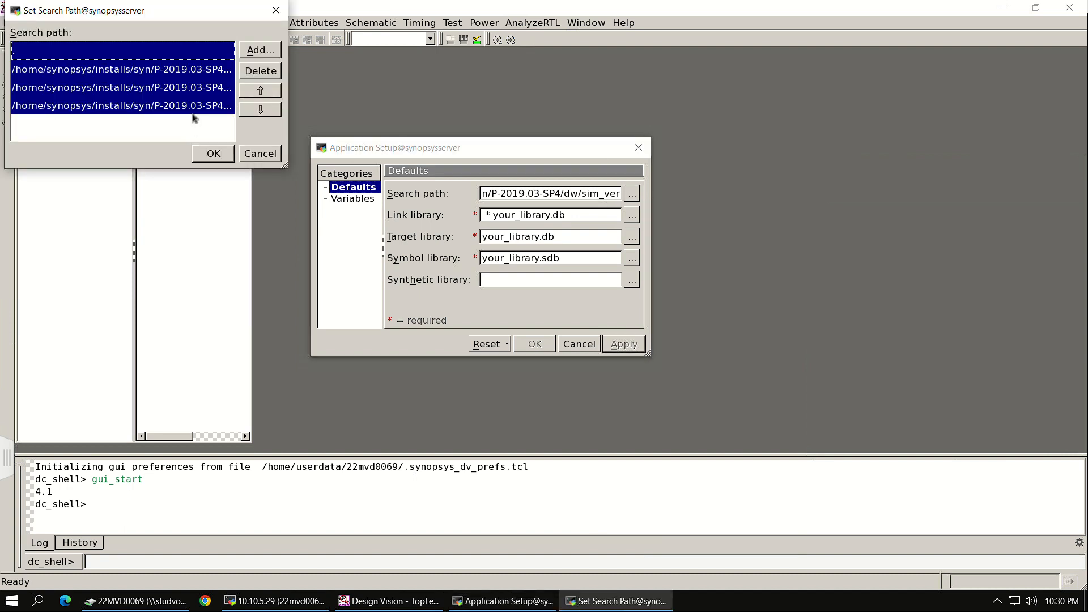
Start adding a new search path directory and browse to /home/synopsys.
{"action": "left_click", "coordinate": [261, 50]}
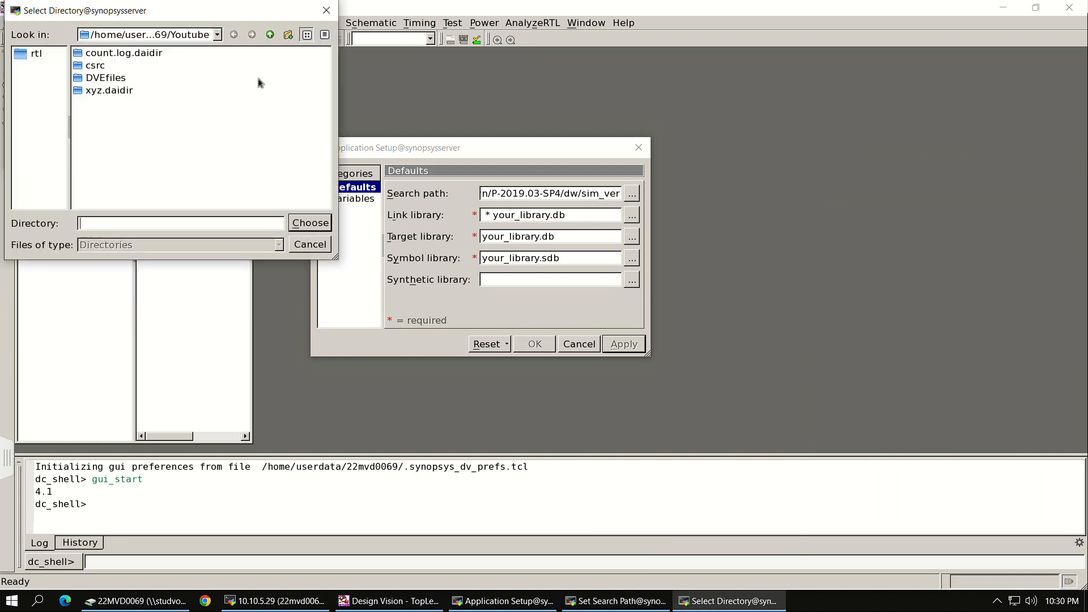
{"action": "left_click", "coordinate": [217, 35]}
{"action": "left_click", "coordinate": [152, 81]}
{"action": "left_click", "coordinate": [203, 106]}
{"action": "key", "text": "s"}
{"action": "double_click", "coordinate": [250, 131]}
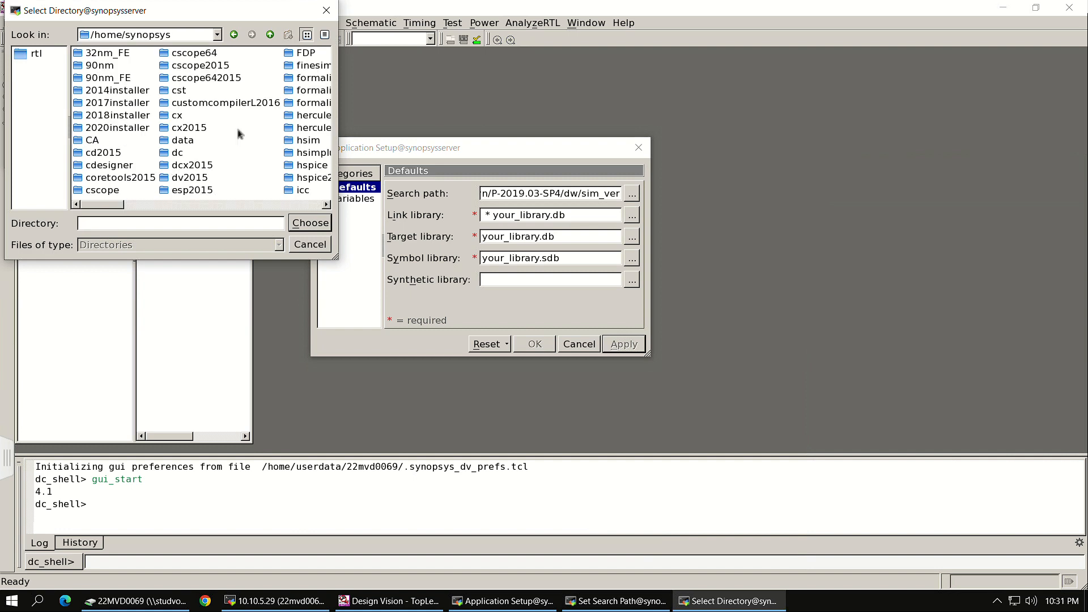
Examine the SAED14nm_EDK directory and its stdcell_rvt subfolder, including db_nldm, and return to /home/synopsys.
{"action": "key", "text": "s"}
{"action": "double_click", "coordinate": [226, 154]}
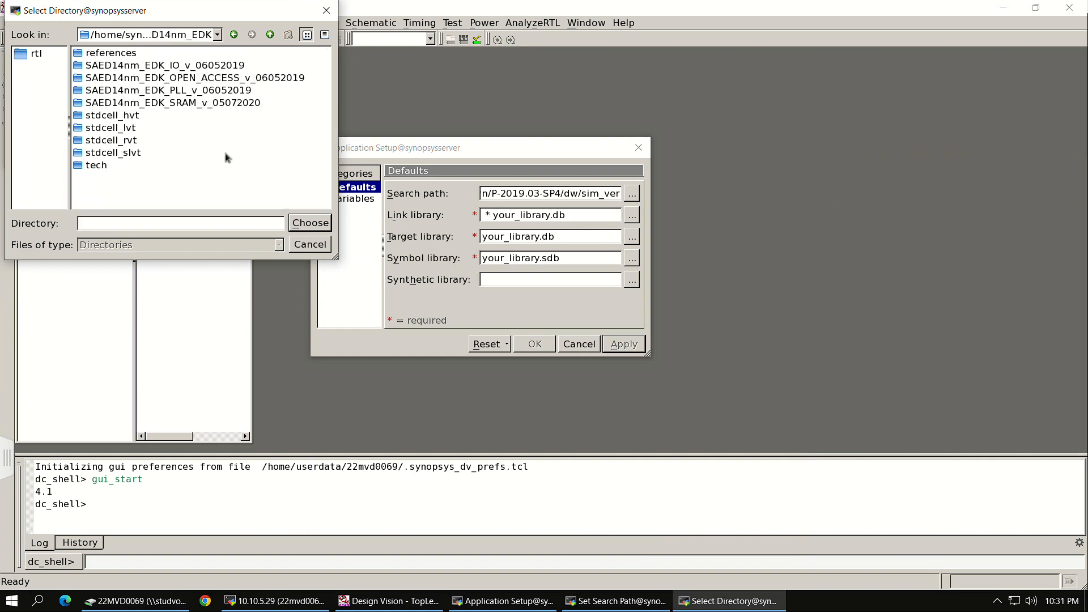
{"action": "left_click", "coordinate": [225, 154]}
{"action": "left_click", "coordinate": [137, 131]}
{"action": "left_click", "coordinate": [145, 142]}
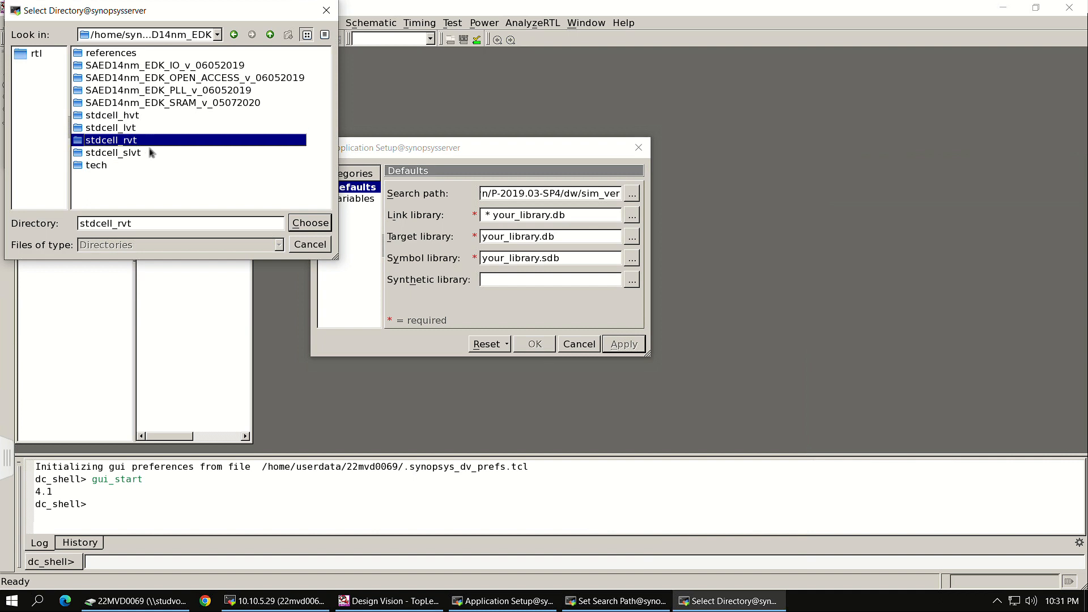
{"action": "left_click", "coordinate": [150, 152]}
{"action": "double_click", "coordinate": [149, 141]}
{"action": "left_click", "coordinate": [127, 69]}
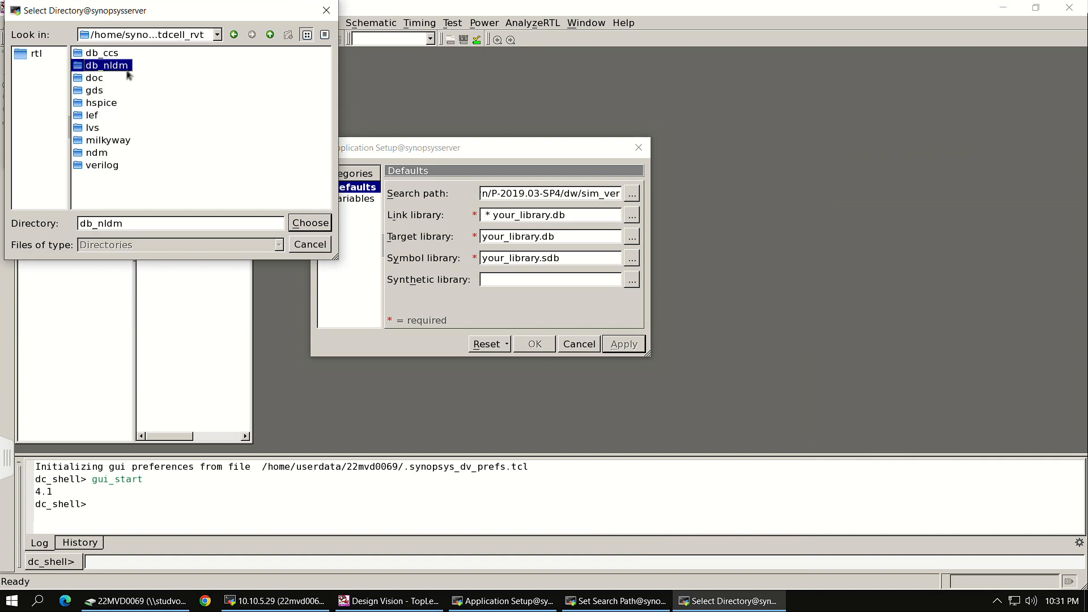
{"action": "left_click", "coordinate": [234, 35]}
{"action": "left_click", "coordinate": [240, 36]}
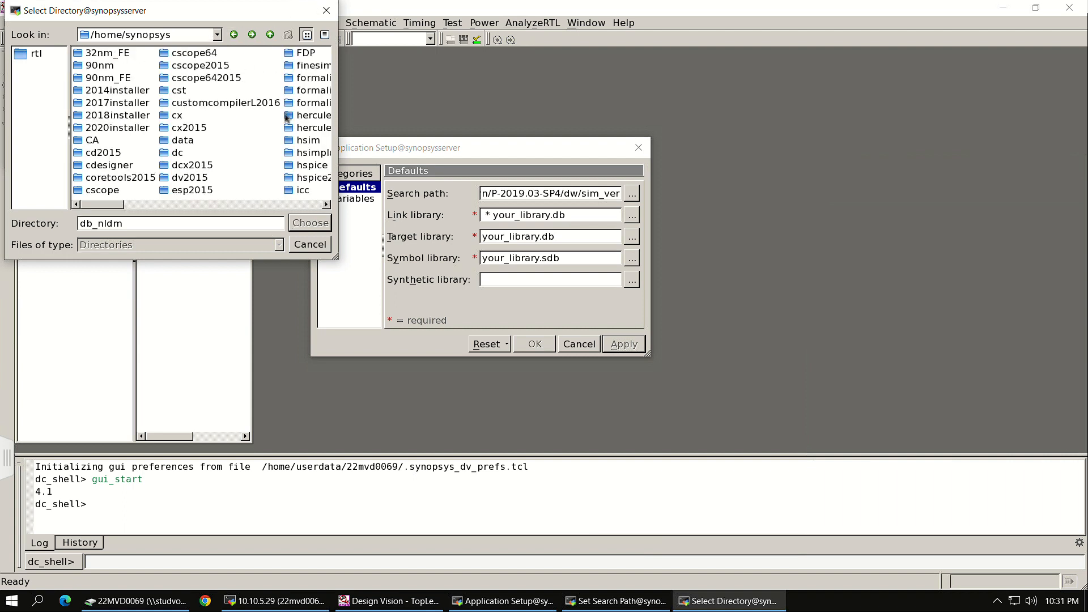
Add /home/synopsys/SAED14nm_EDK as the search path and accept it.
{"action": "left_click", "coordinate": [237, 144]}
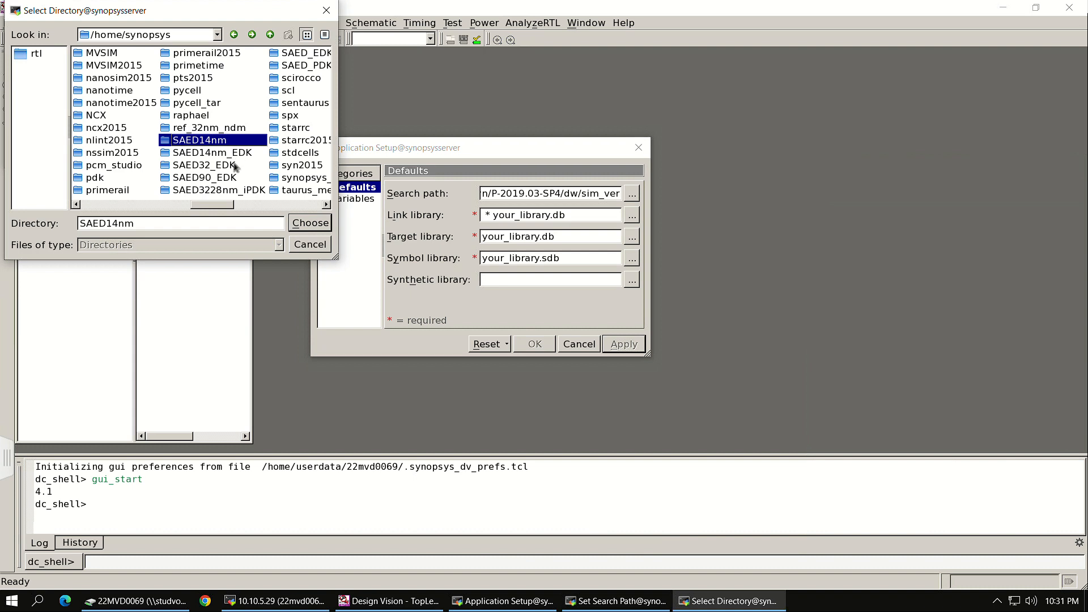
{"action": "left_click", "coordinate": [235, 152]}
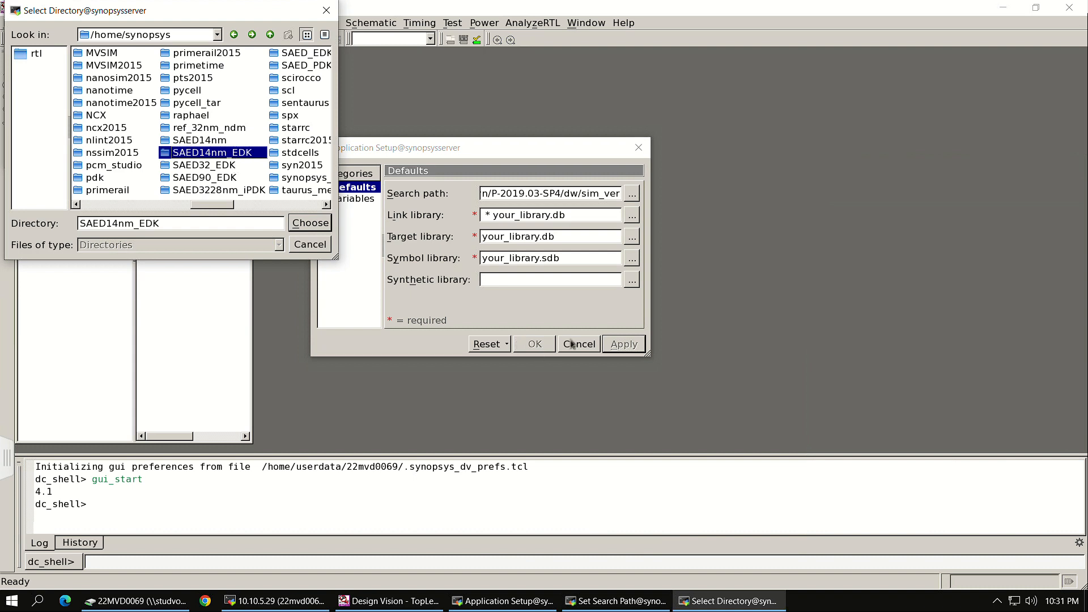
{"action": "left_click", "coordinate": [323, 224]}
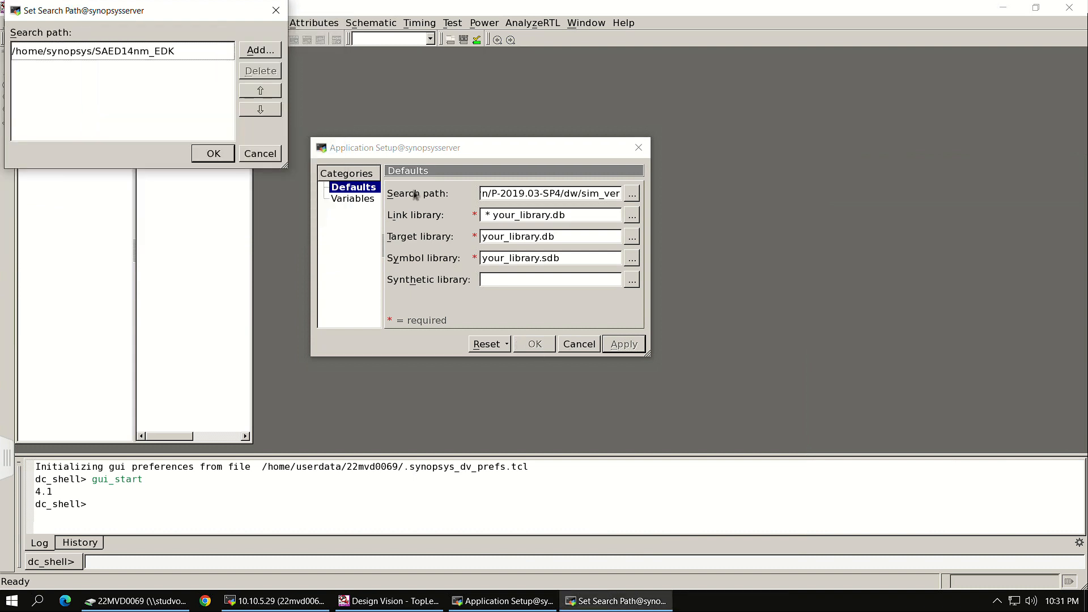
{"action": "left_click", "coordinate": [165, 54]}
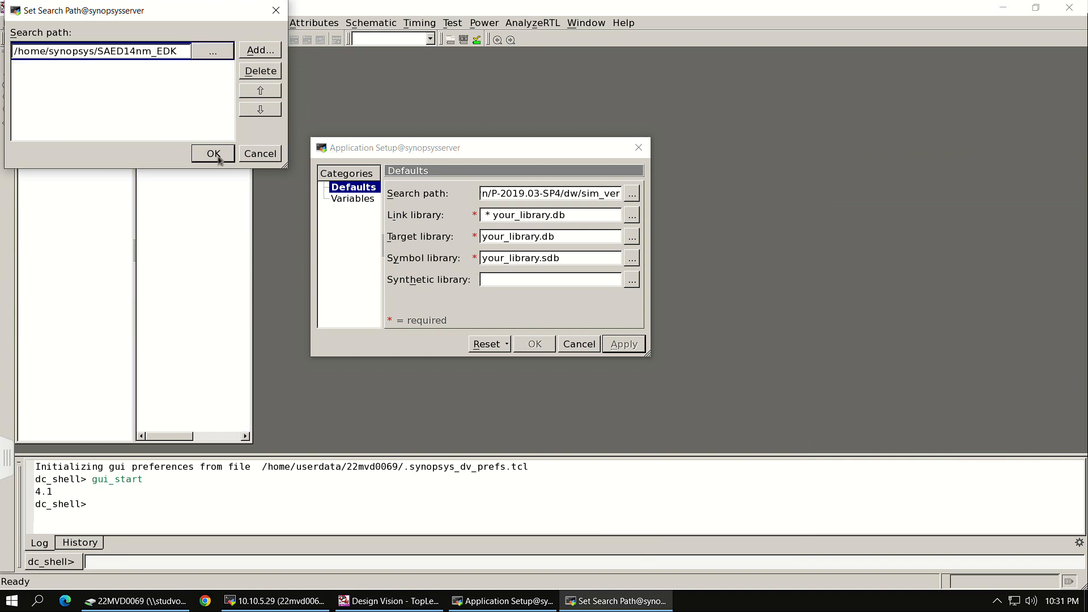
{"action": "left_click", "coordinate": [213, 154]}
Open the link library list and remove its your_library.db and * entries.
{"action": "left_click", "coordinate": [632, 218]}
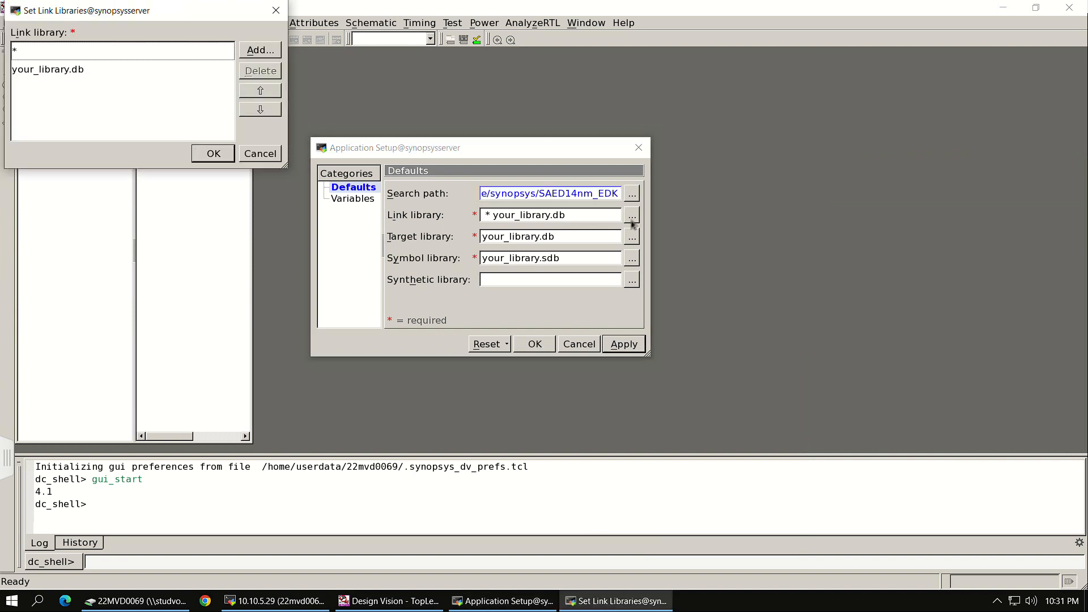
{"action": "left_click", "coordinate": [166, 71]}
{"action": "left_click", "coordinate": [260, 71]}
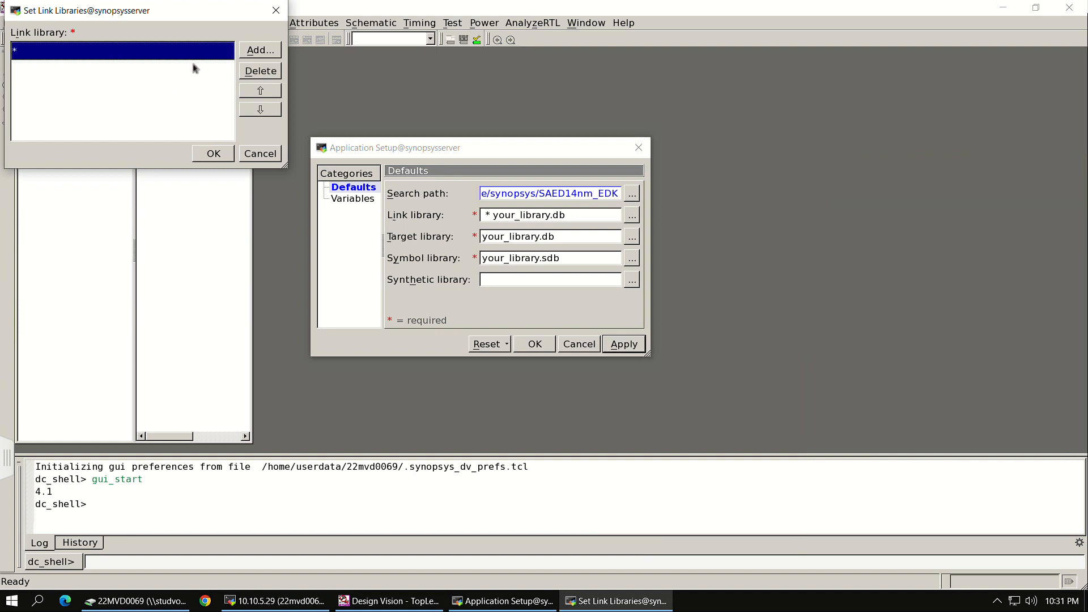
{"action": "left_click", "coordinate": [253, 73]}
Start adding link library files and browse to /home/synopsys/SAED14nm_EDK/stdcell_rvt/db_nldm.
{"action": "left_click", "coordinate": [258, 55]}
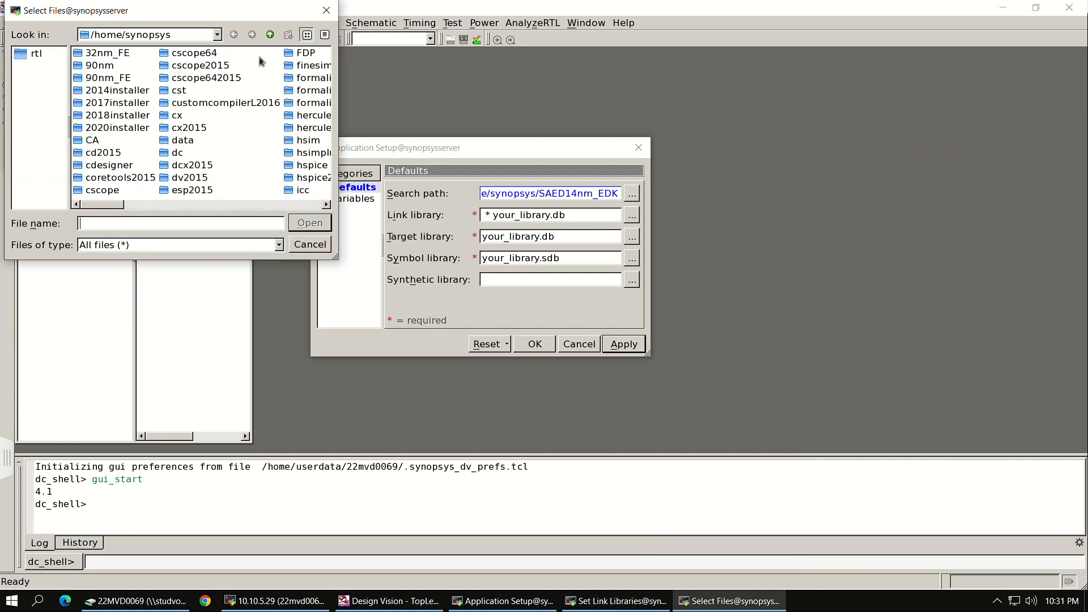
{"action": "left_click", "coordinate": [233, 153]}
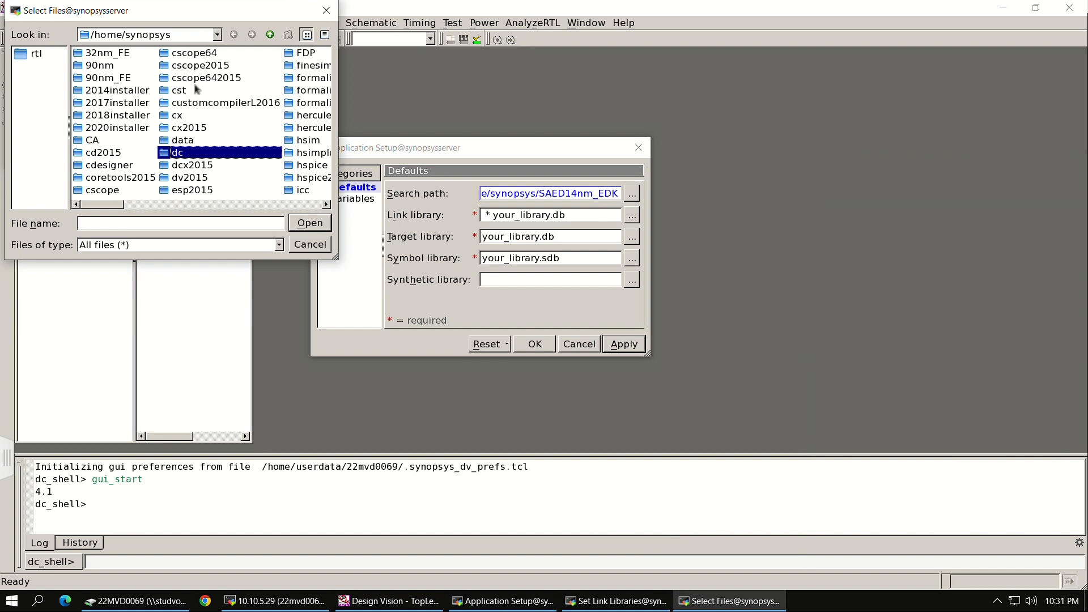
{"action": "key", "text": "s"}
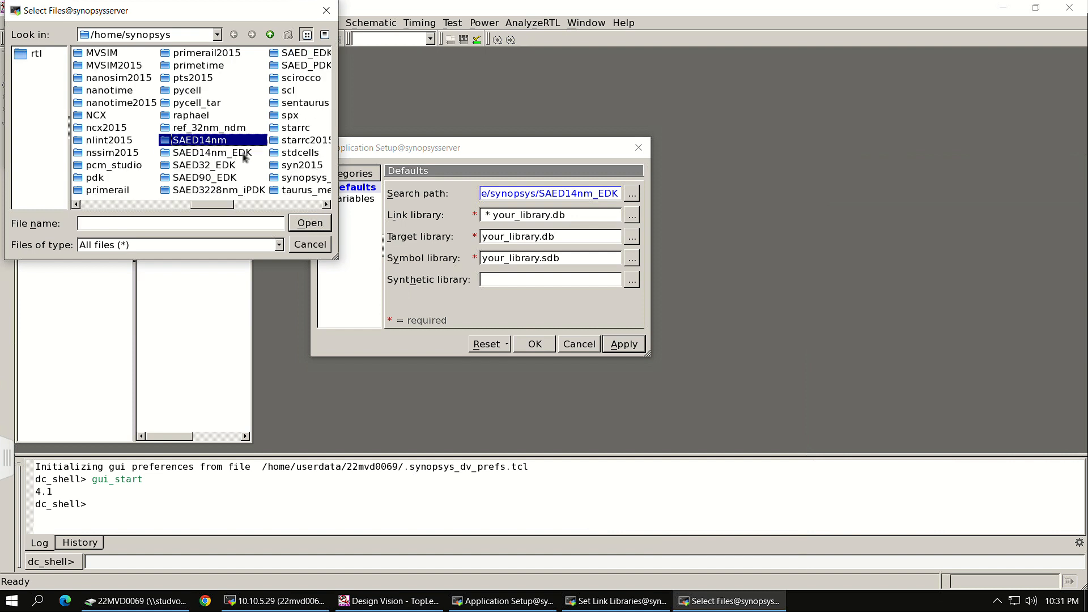
{"action": "double_click", "coordinate": [246, 156]}
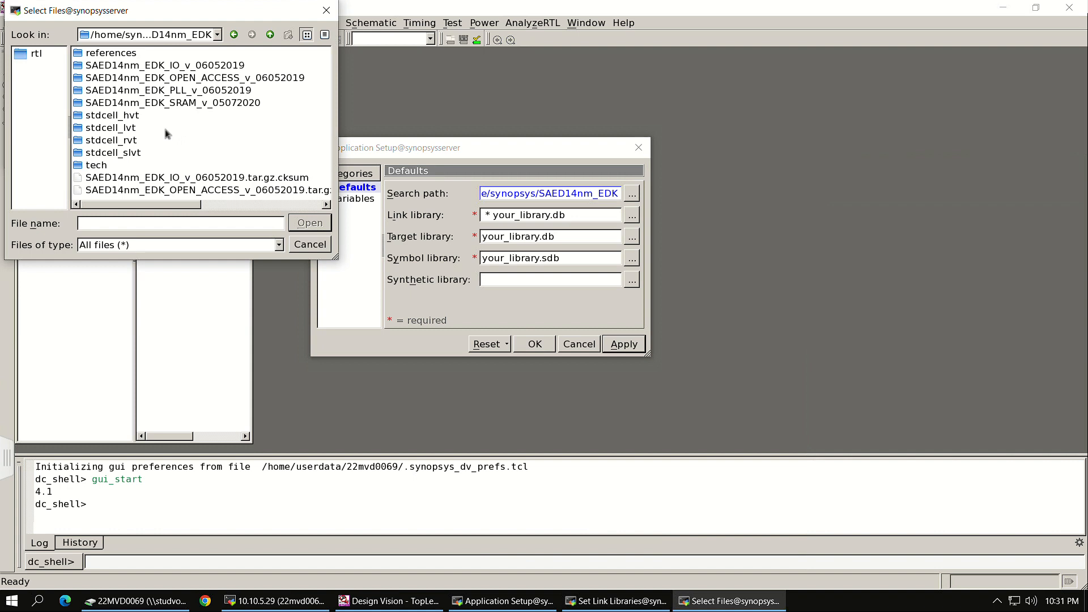
{"action": "double_click", "coordinate": [139, 140]}
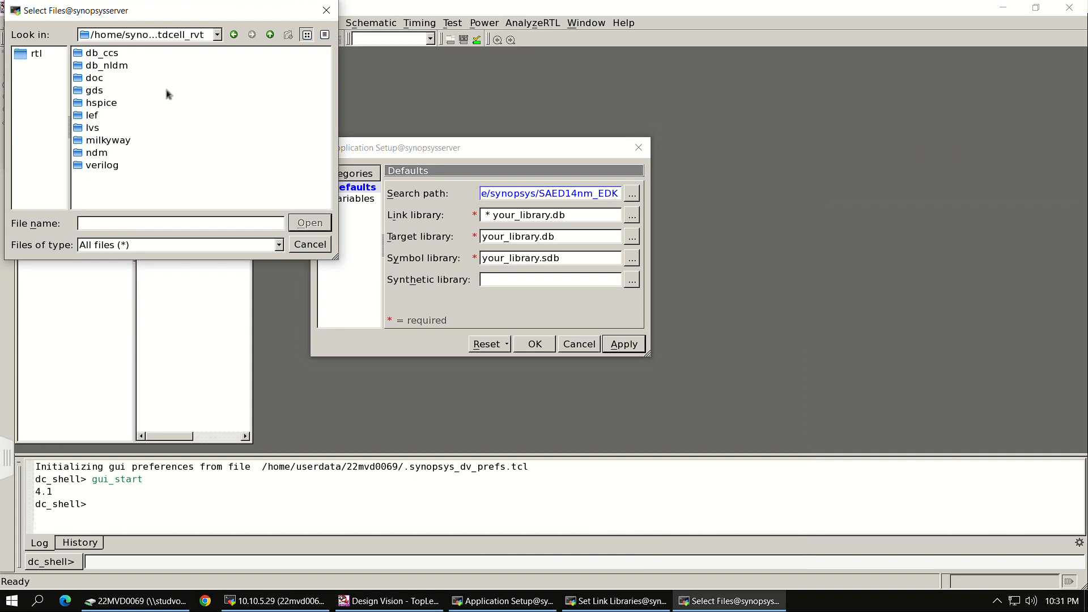
{"action": "double_click", "coordinate": [117, 67]}
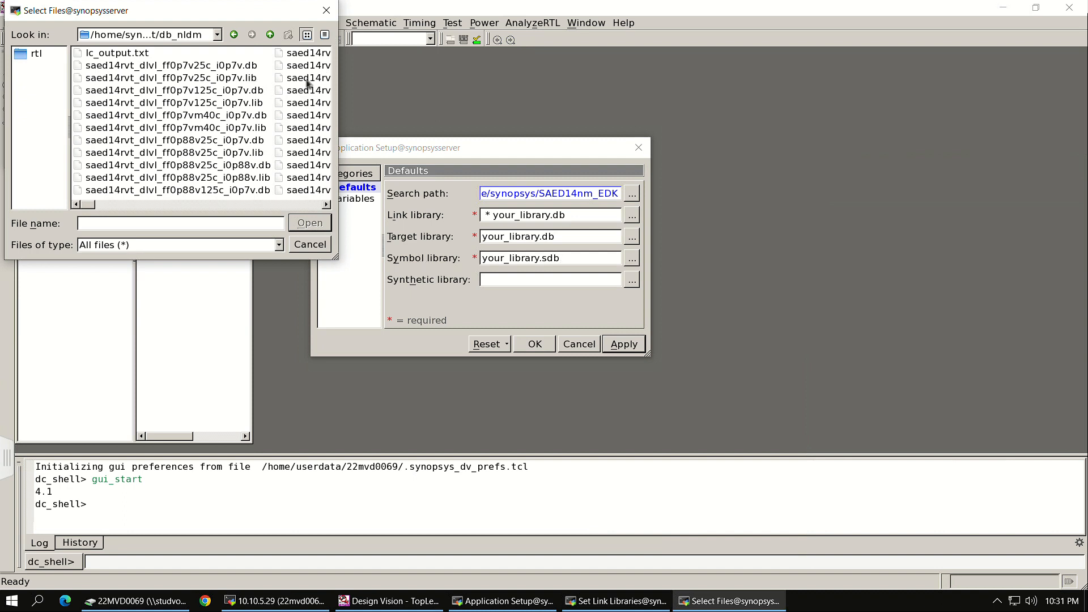
Show the db_nldm files as a detailed list sorted by type in an enlarged file dialog, and find the last .db file.
{"action": "left_click", "coordinate": [324, 34]}
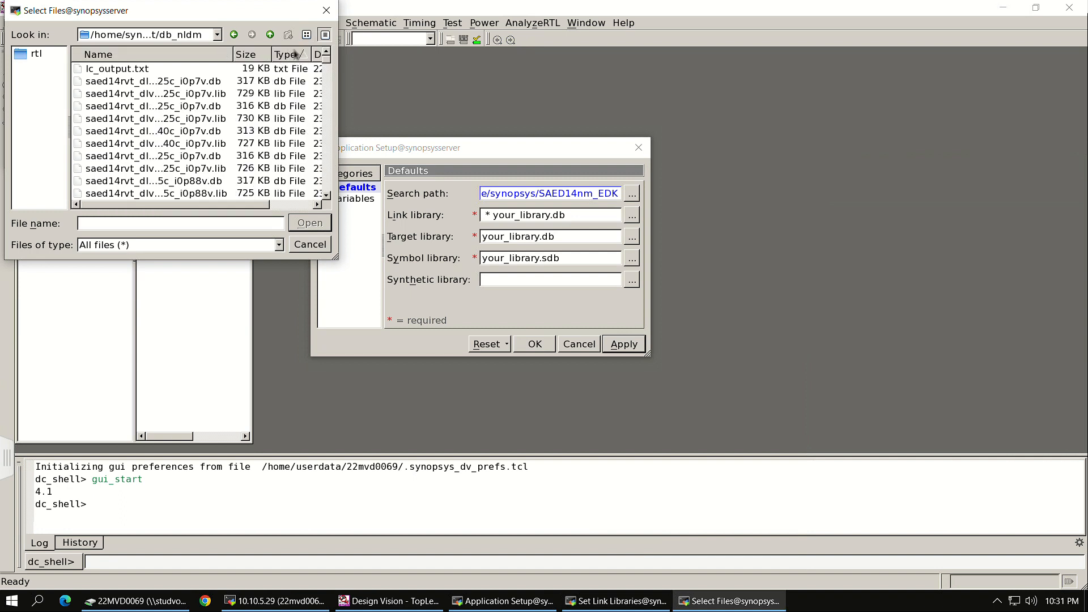
{"action": "left_click_drag", "start_coordinate": [335, 258], "coordinate": [650, 441]}
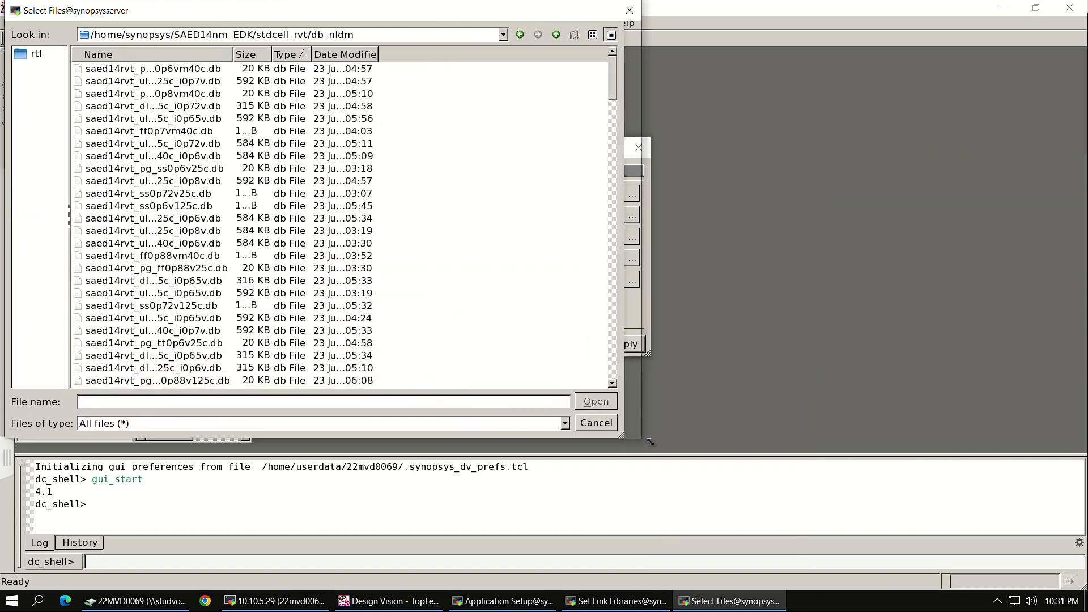
{"action": "scroll", "coordinate": [432, 320], "scroll_direction": "down", "scroll_amount": 12}
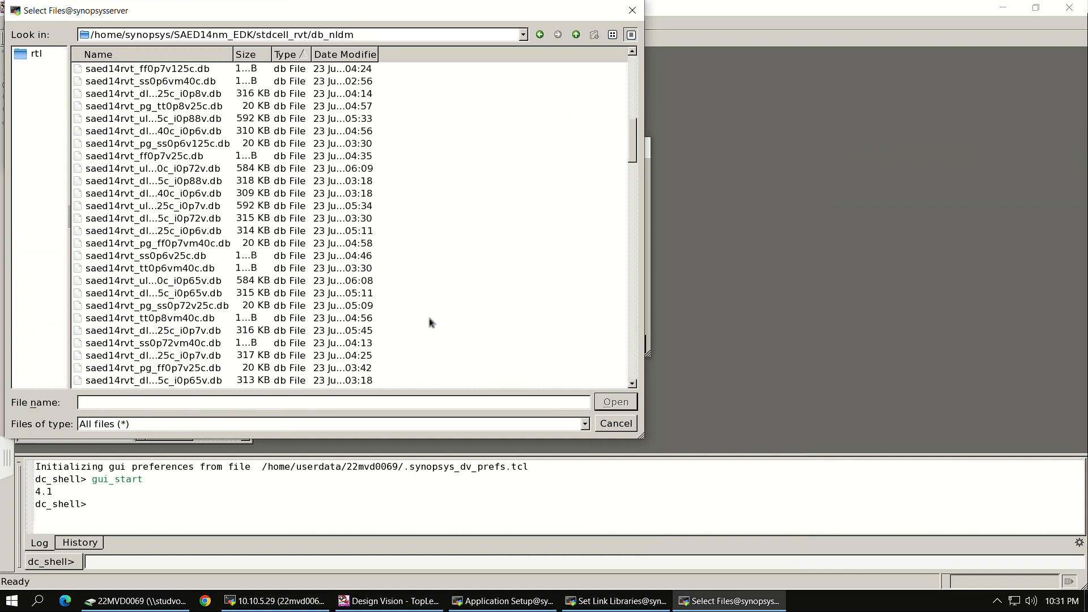
{"action": "scroll", "coordinate": [430, 320], "scroll_direction": "down", "scroll_amount": 15}
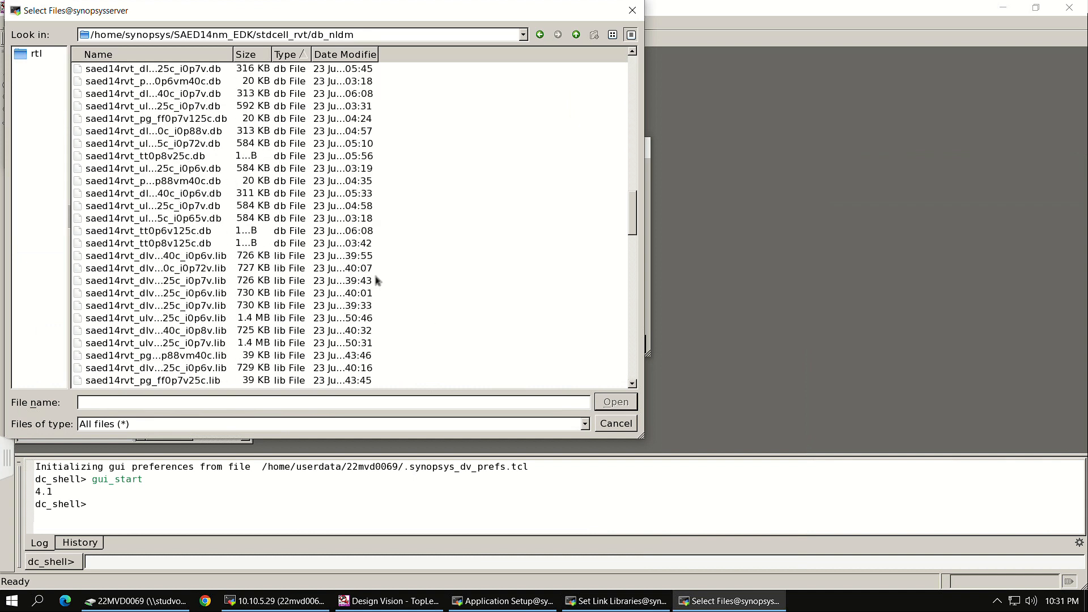
Select every .db file in db_nldm, from saed14rvt_tt0p8v125c.db up to the first one, and set them as the link libraries.
{"action": "left_click_drag", "start_coordinate": [386, 244], "coordinate": [251, 169]}
{"action": "left_click", "coordinate": [291, 193]}
{"action": "left_click", "coordinate": [358, 243]}
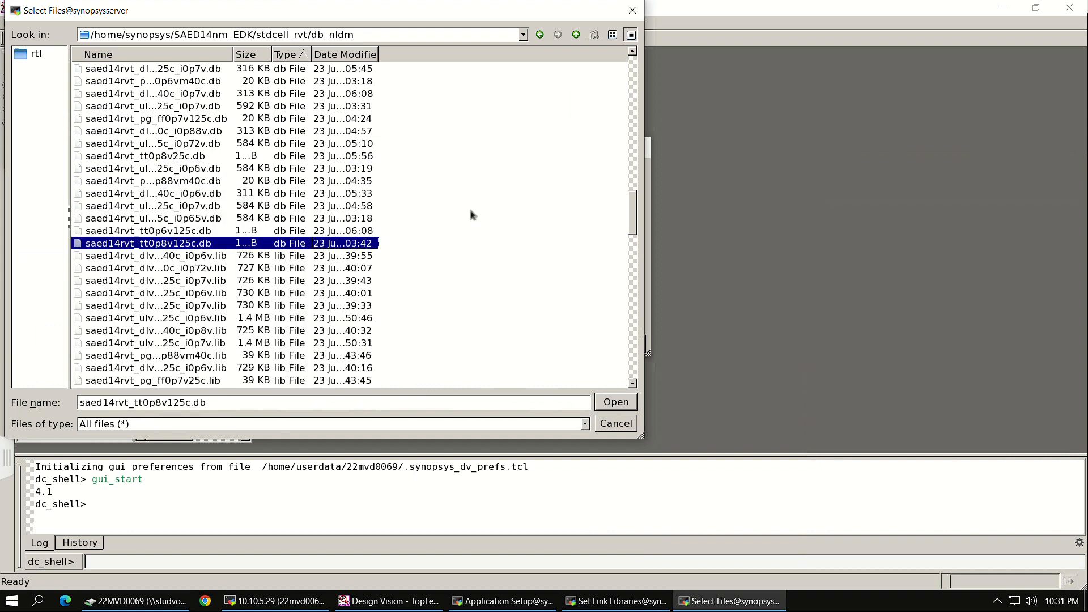
{"action": "key", "text": "shift+Up"}
{"action": "key", "text": "shift+Up"}
{"action": "key", "text": "shift+Up"}
{"action": "key", "text": "shift+Up"}
{"action": "key", "text": "shift+Up"}
{"action": "key", "text": "shift+Up"}
{"action": "key", "text": "shift+Up"}
{"action": "key", "text": "shift+Up"}
{"action": "key", "text": "shift+Up"}
{"action": "key", "text": "shift+Up"}
{"action": "key", "text": "shift+Up"}
{"action": "key", "text": "shift+Up"}
{"action": "key", "text": "shift+Up"}
{"action": "key", "text": "shift+Up"}
{"action": "key", "text": "shift+Up"}
{"action": "key", "text": "shift+Up"}
{"action": "key", "text": "shift+Up"}
{"action": "key", "text": "shift+Up"}
{"action": "key", "text": "shift+Up"}
{"action": "key", "text": "shift+Up"}
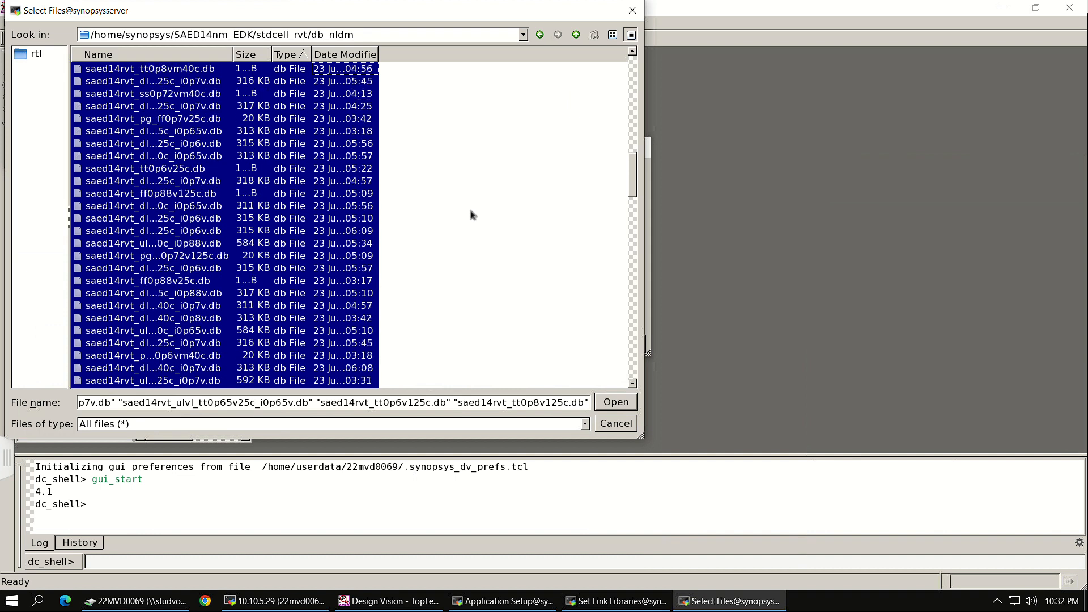
{"action": "key", "text": "shift+Up"}
{"action": "key", "text": "shift+Up"}
{"action": "key", "text": "shift+Up"}
{"action": "key", "text": "shift+Up"}
{"action": "key", "text": "shift+Up"}
{"action": "key", "text": "shift+Up"}
{"action": "key", "text": "shift+Up"}
{"action": "key", "text": "shift+Up"}
{"action": "key", "text": "shift+Up"}
{"action": "key", "text": "shift+Up"}
{"action": "key", "text": "shift+Up"}
{"action": "key", "text": "shift+Up"}
{"action": "key", "text": "shift+Up"}
{"action": "key", "text": "shift+Up"}
{"action": "key", "text": "shift+Up"}
{"action": "key", "text": "shift+Up"}
{"action": "key", "text": "shift+Up"}
{"action": "key", "text": "shift+Up"}
{"action": "key", "text": "shift+Up"}
{"action": "key", "text": "shift+Up"}
{"action": "key", "text": "shift+Up"}
{"action": "key", "text": "shift+Up"}
{"action": "key", "text": "shift+Up"}
{"action": "key", "text": "shift+Up"}
{"action": "key", "text": "shift+Up"}
{"action": "key", "text": "shift+Up"}
{"action": "key", "text": "shift+Up"}
{"action": "key", "text": "shift+Up"}
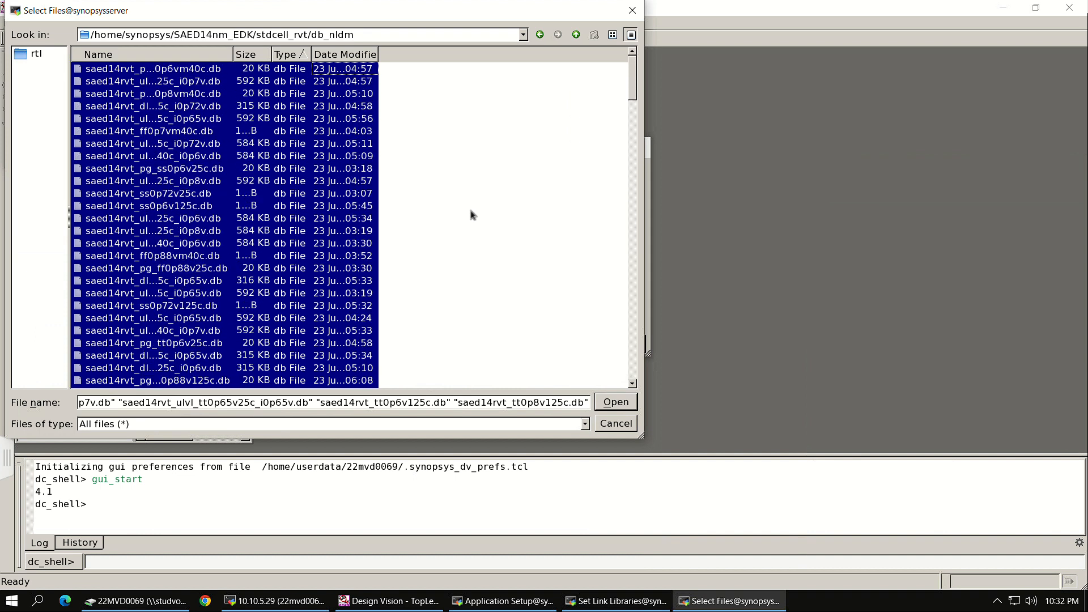
{"action": "key", "text": "Return"}
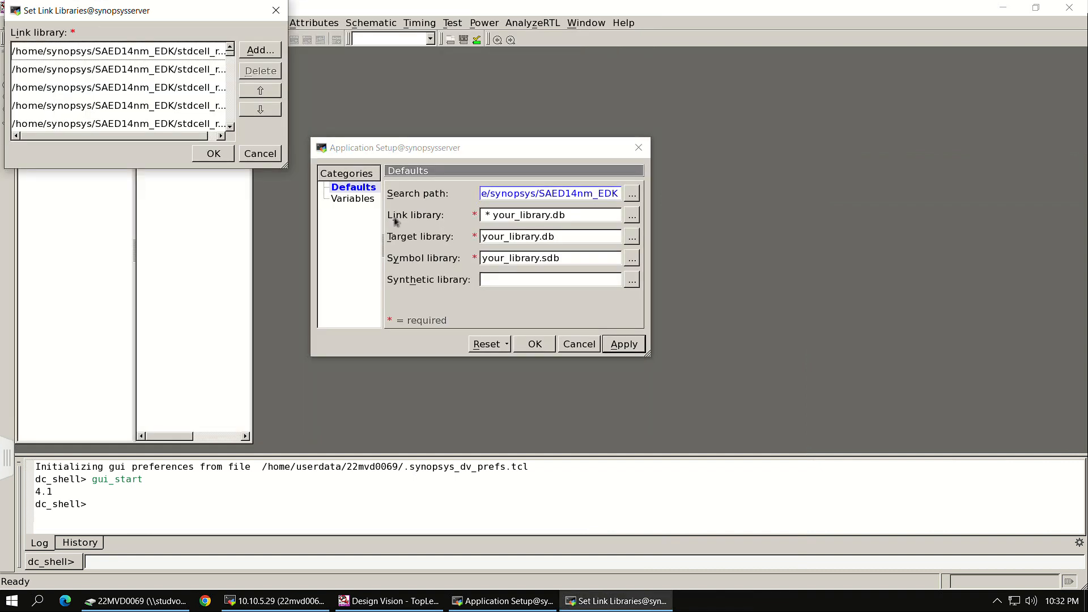
{"action": "left_click", "coordinate": [218, 152]}
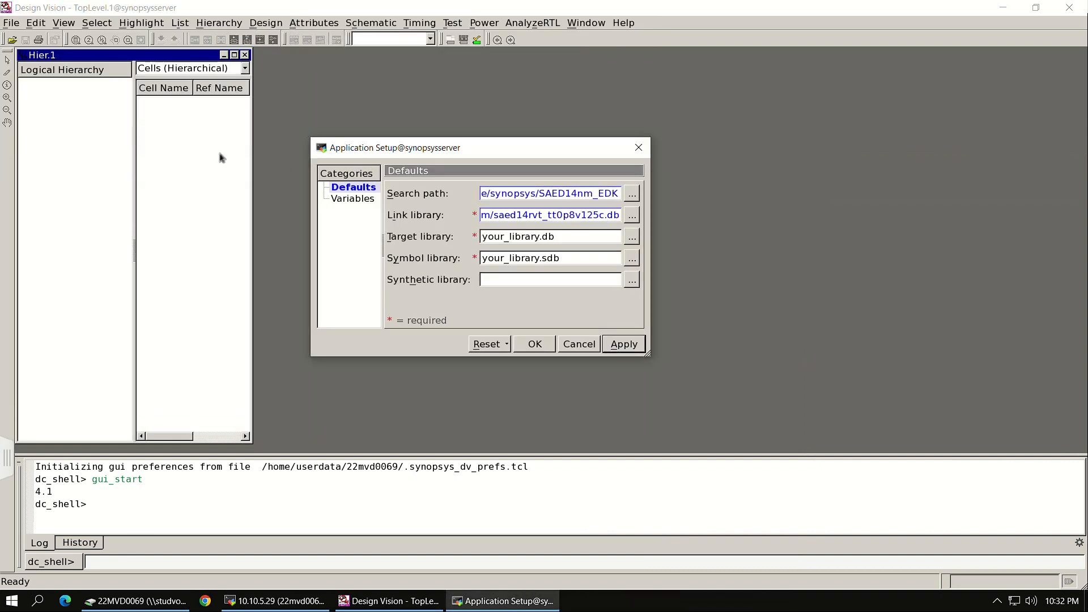
Copy the full link library list into the target library, replacing your_library.db, and apply and close the application setup.
{"action": "left_click", "coordinate": [544, 220]}
{"action": "triple_click", "coordinate": [545, 222]}
{"action": "key", "text": "ctrl+c"}
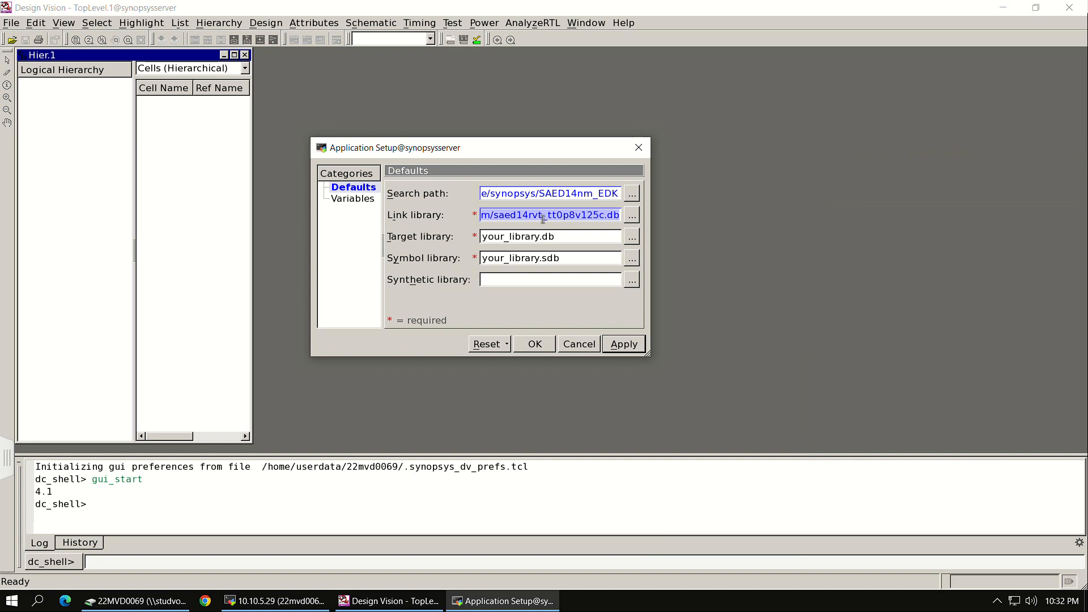
{"action": "left_click", "coordinate": [547, 244]}
{"action": "triple_click", "coordinate": [538, 241]}
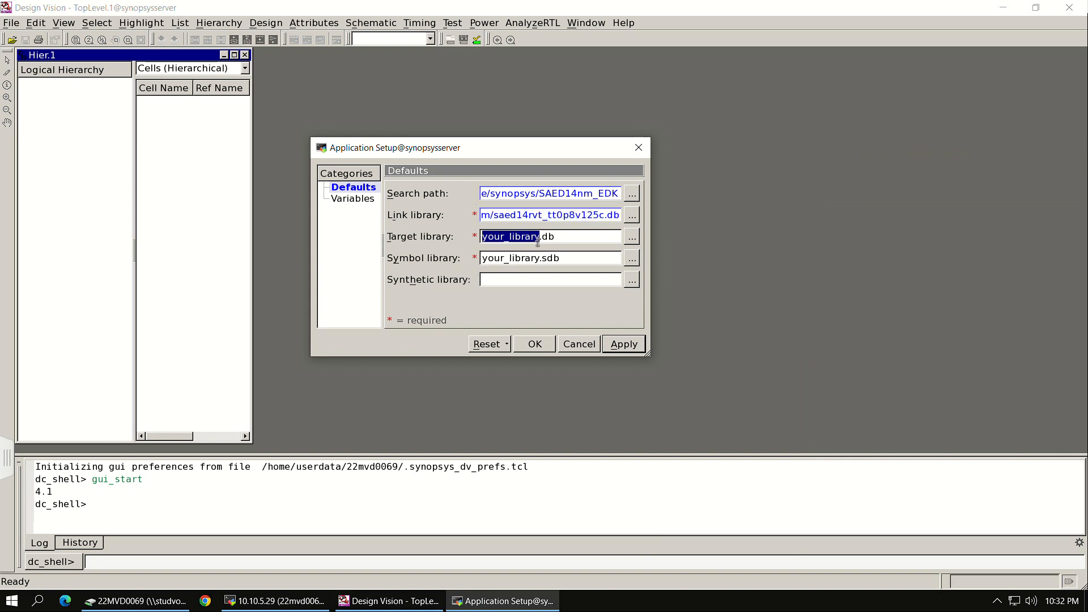
{"action": "key", "text": "ctrl+v"}
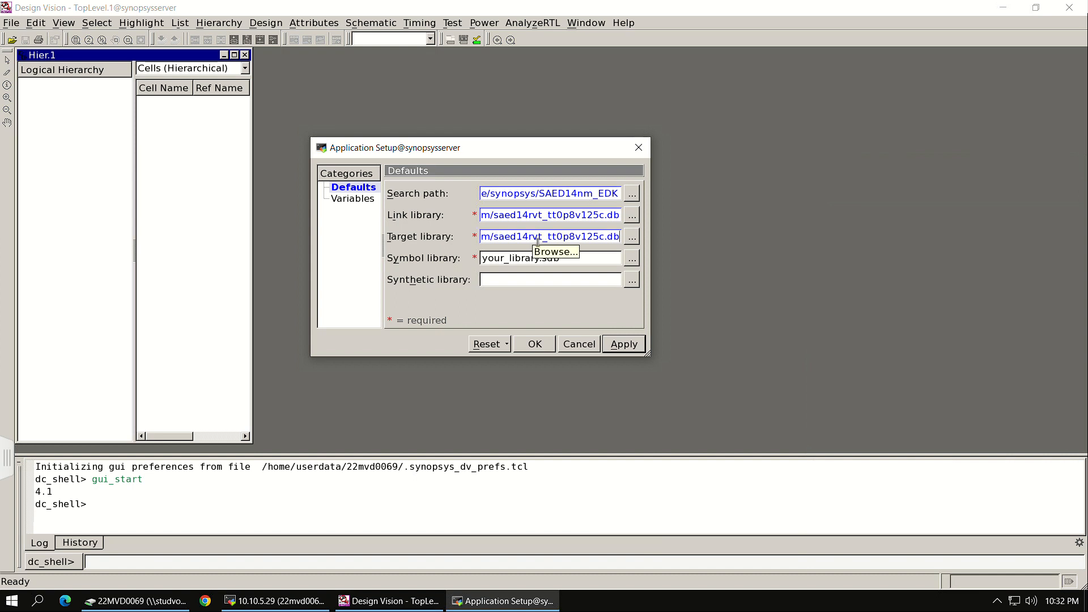
{"action": "left_click", "coordinate": [622, 346]}
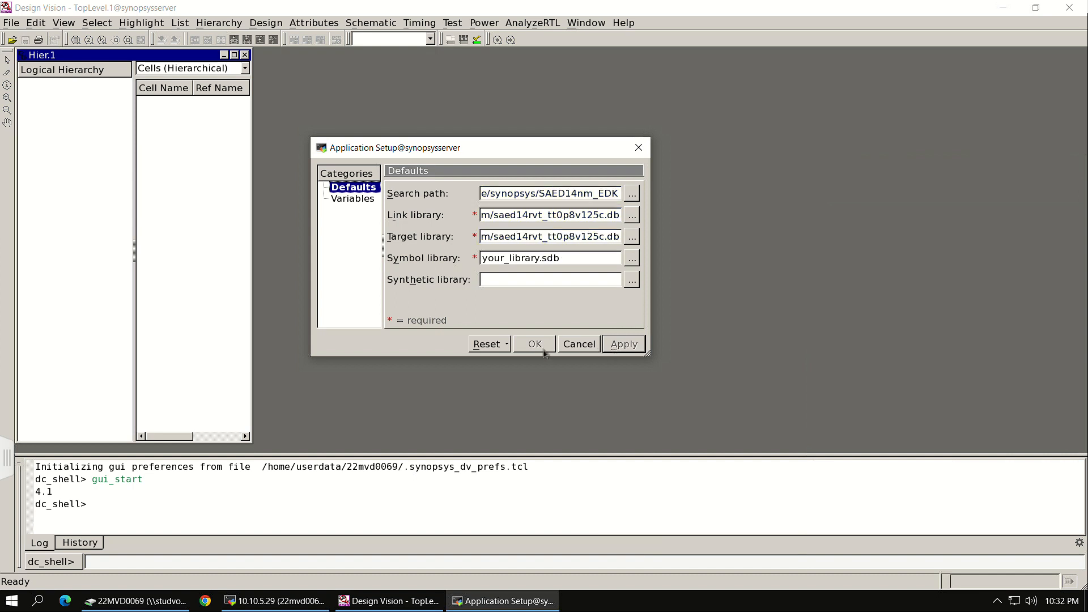
{"action": "left_click", "coordinate": [639, 147]}
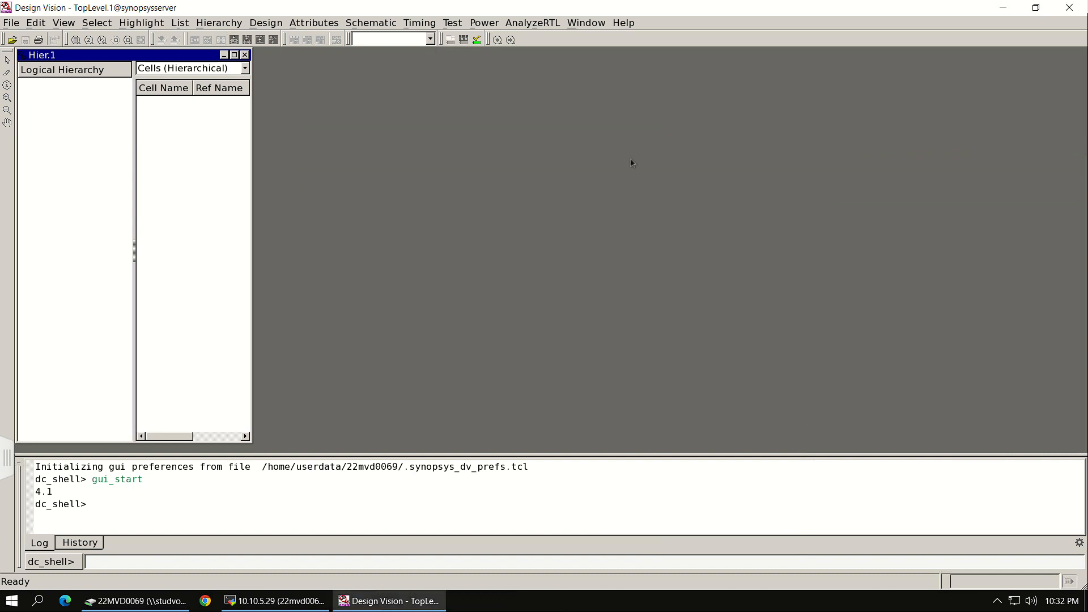
Analyze counter.v from the Youtube folder into the WORK library with automatic format and the create-new-library option enabled, accepting the existing library.
{"action": "left_click", "coordinate": [12, 23]}
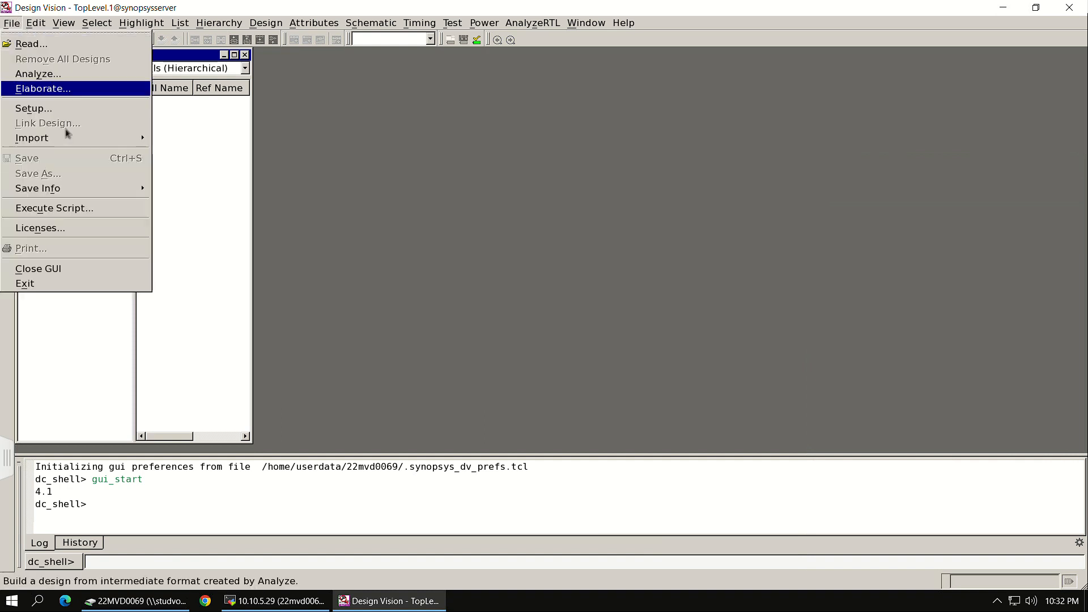
{"action": "left_click", "coordinate": [76, 74]}
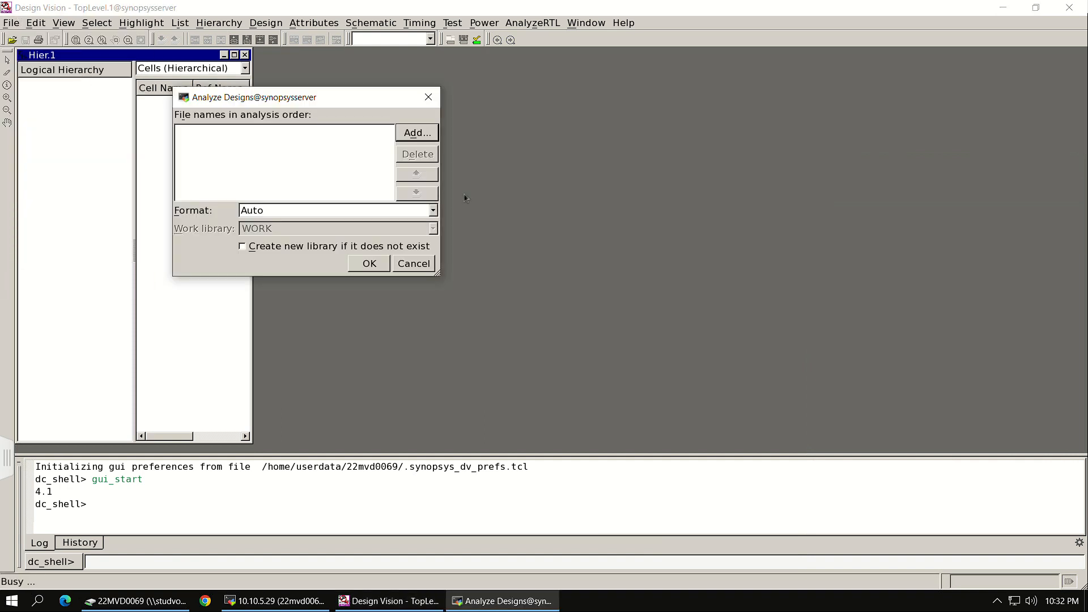
{"action": "left_click", "coordinate": [417, 136]}
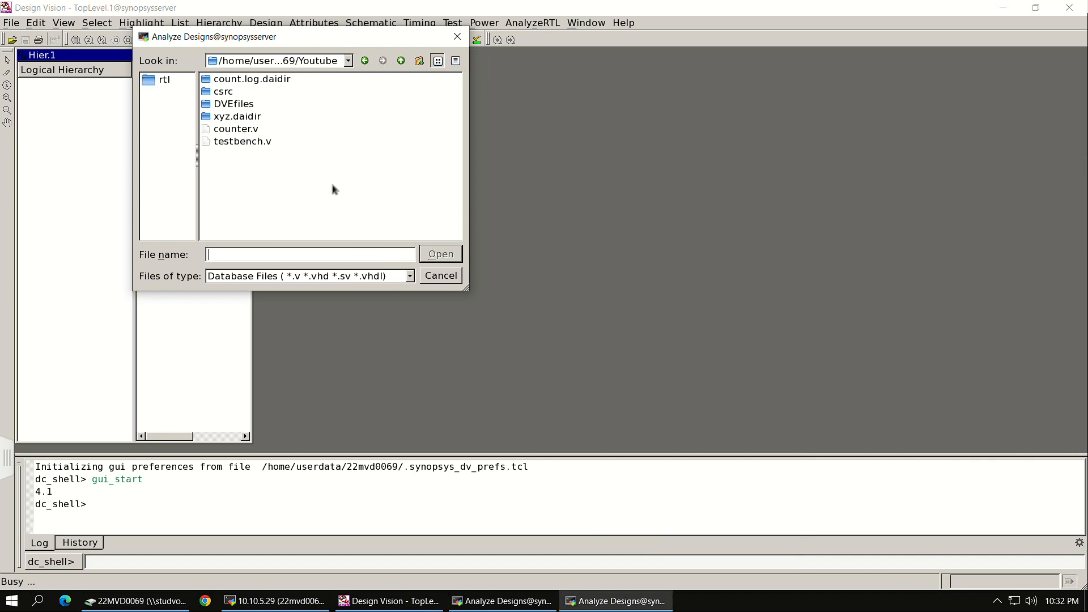
{"action": "left_click", "coordinate": [235, 128]}
{"action": "left_click", "coordinate": [448, 256]}
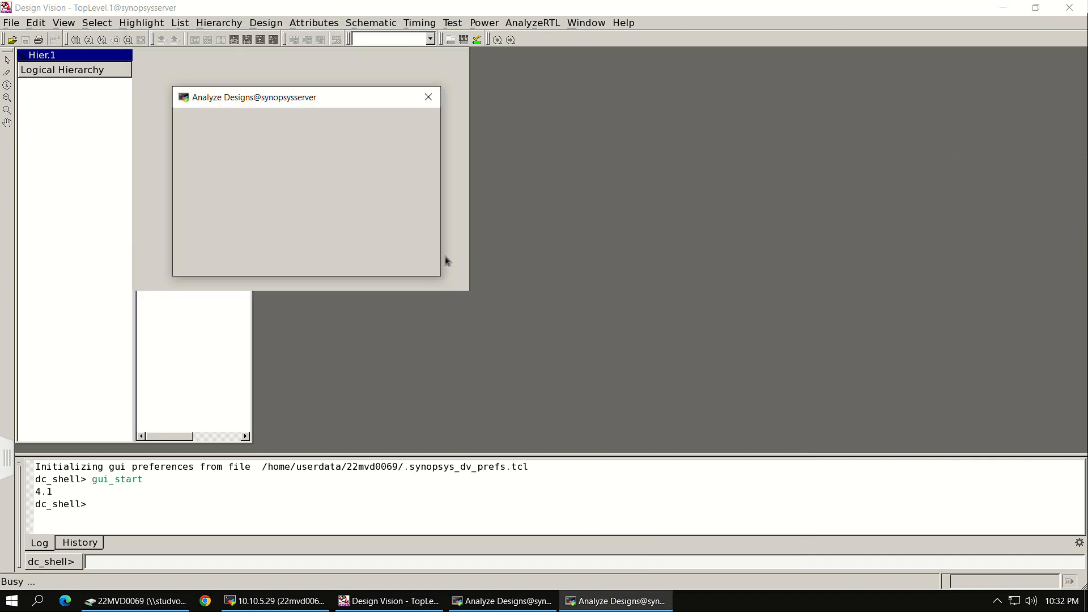
{"action": "left_click", "coordinate": [361, 247]}
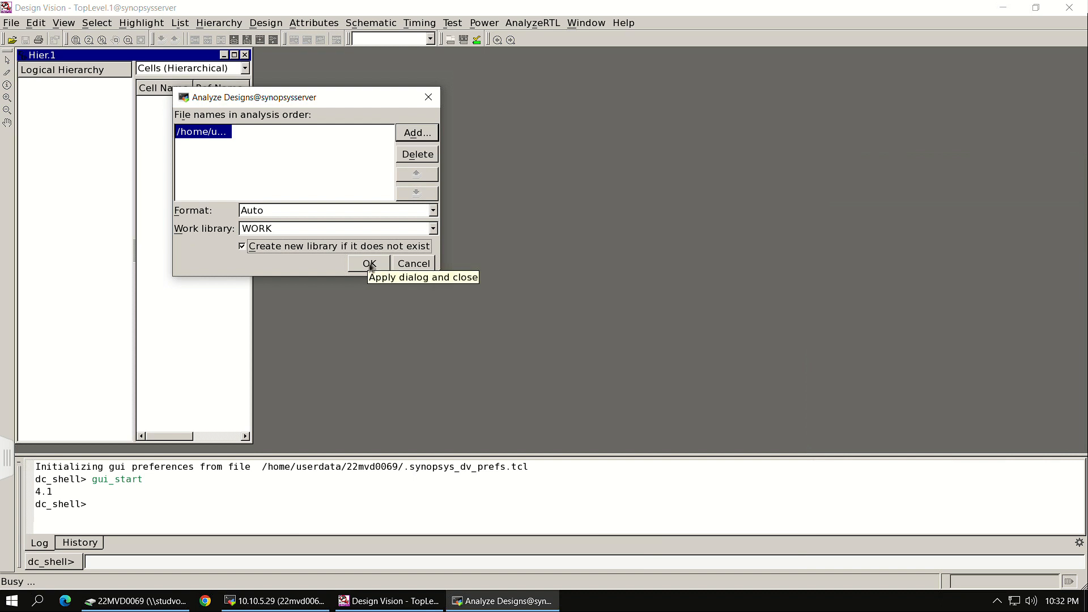
{"action": "left_click", "coordinate": [370, 265]}
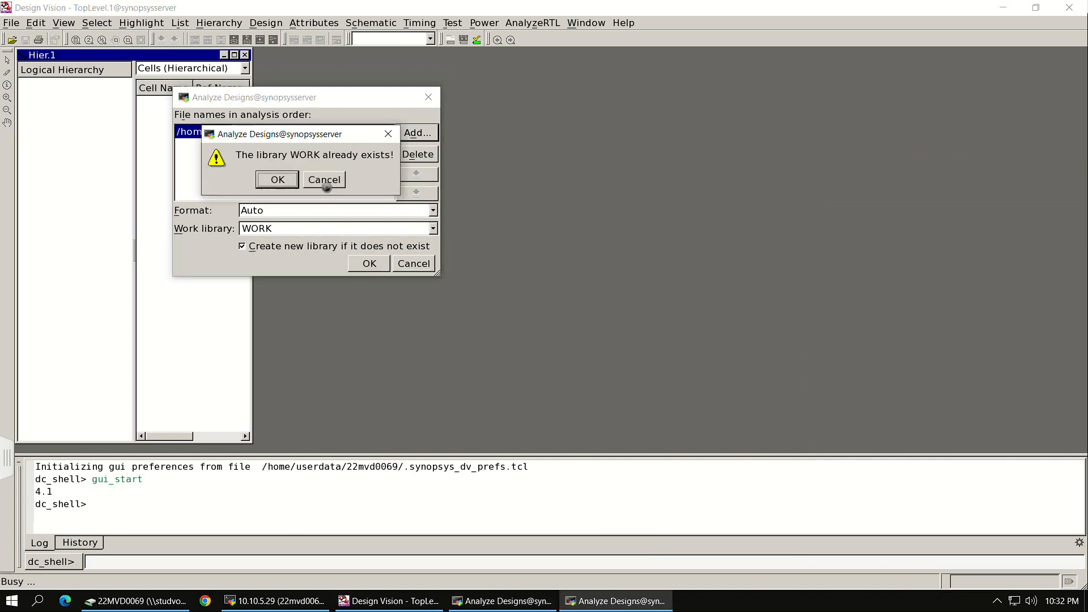
{"action": "left_click", "coordinate": [292, 181]}
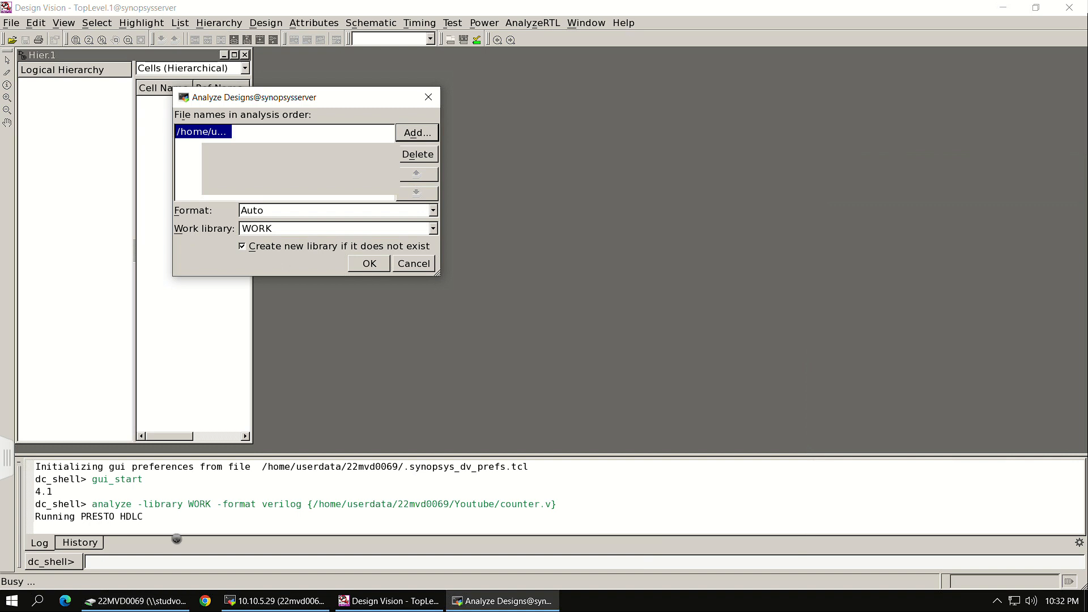
{"action": "left_click", "coordinate": [266, 603]}
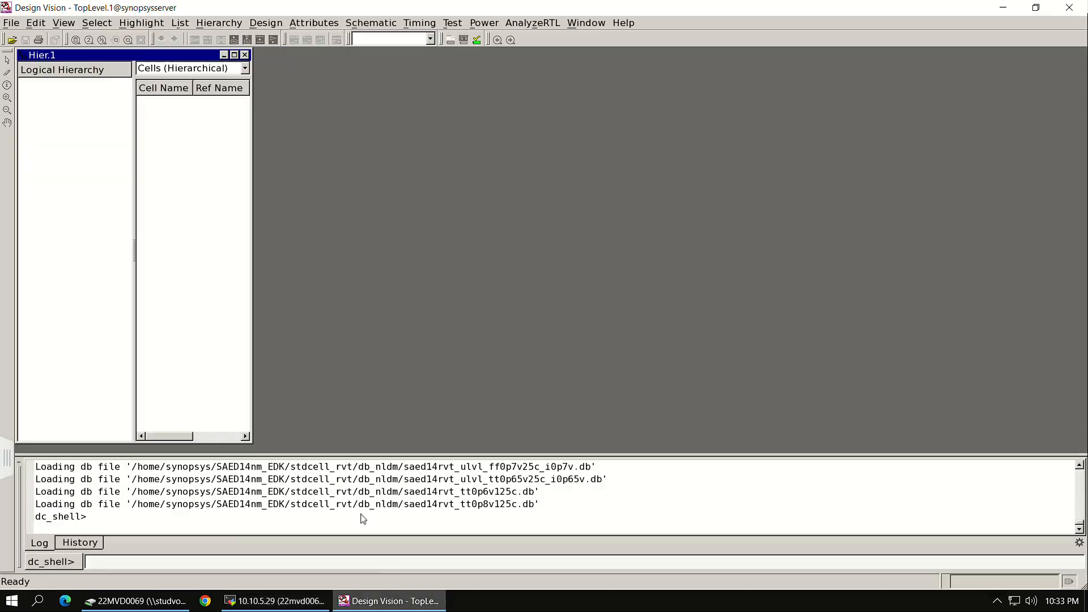
{"action": "left_click", "coordinate": [388, 600]}
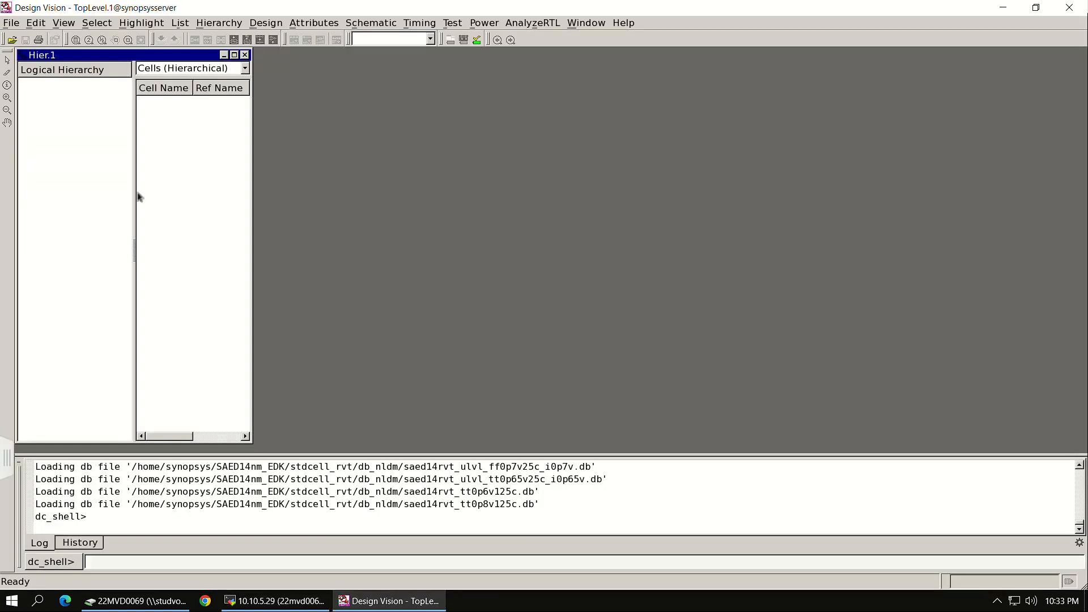
Read the counter.v design file from the Youtube folder with the format left on Auto.
{"action": "left_click", "coordinate": [20, 23]}
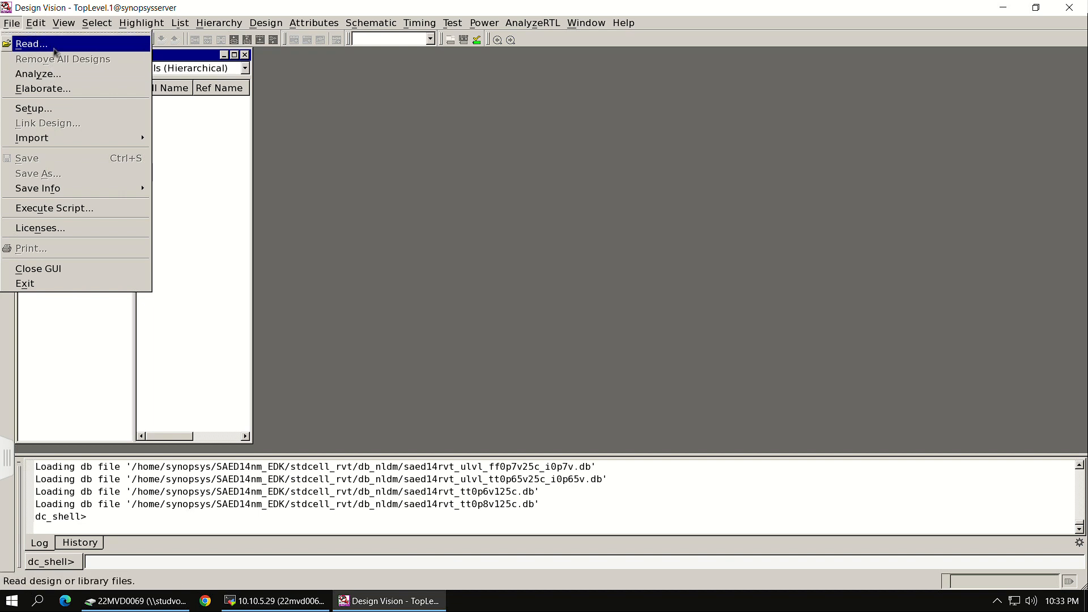
{"action": "left_click", "coordinate": [55, 52]}
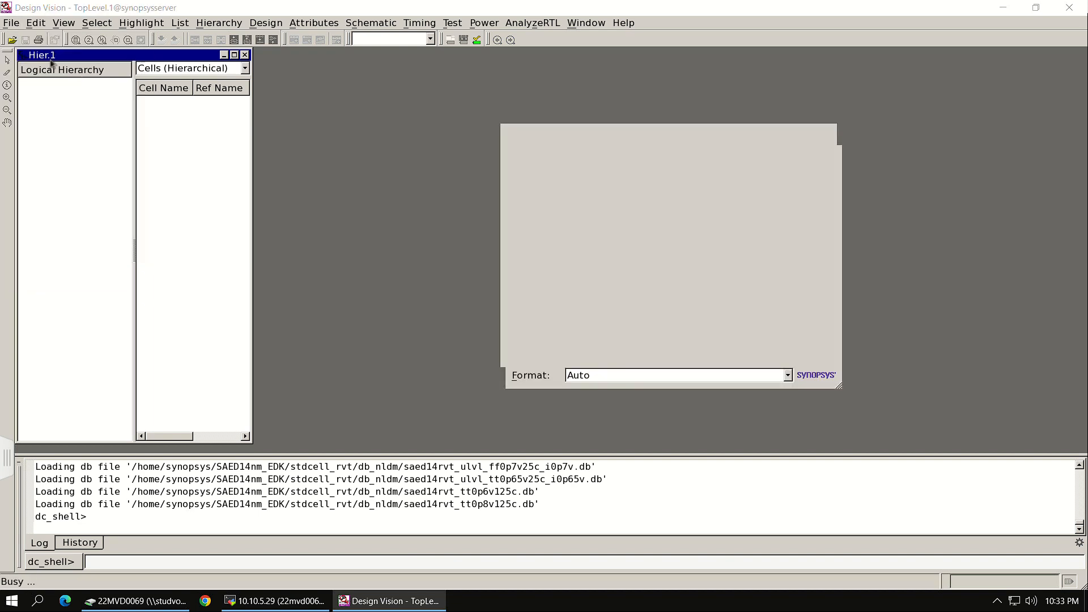
{"action": "left_click", "coordinate": [611, 226]}
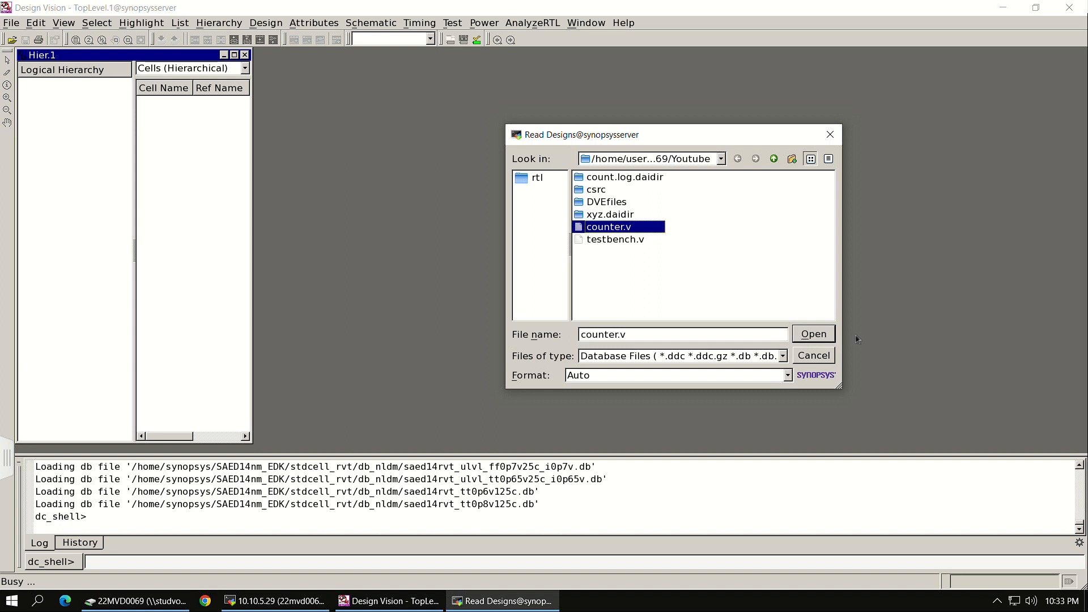
{"action": "left_click", "coordinate": [827, 339]}
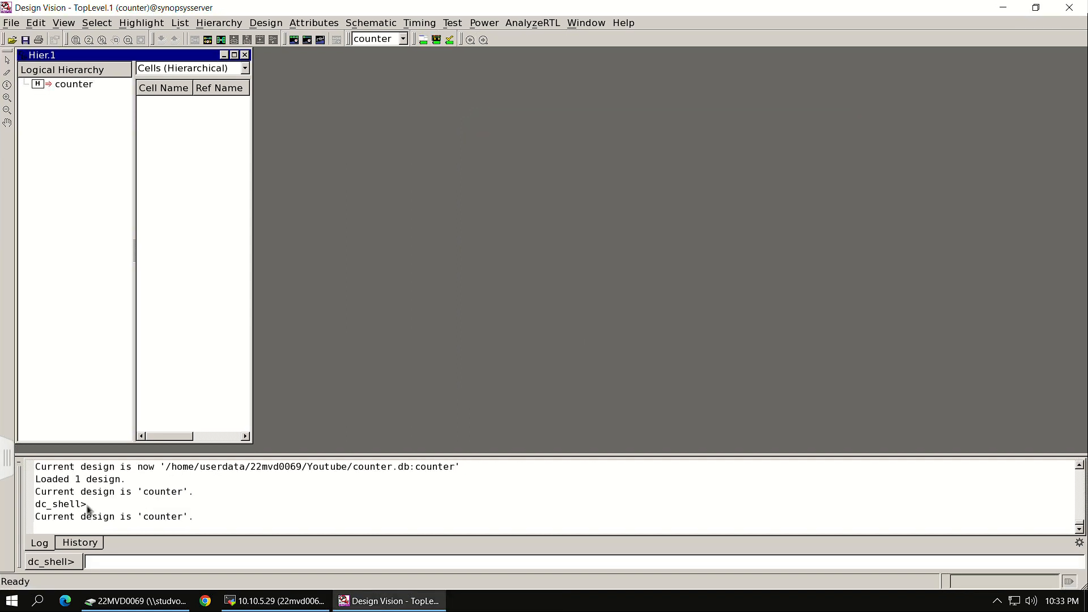
Open a schematic view of the counter design, descend into its internal logic and enlarge the schematic window.
{"action": "left_click", "coordinate": [69, 85]}
{"action": "right_click", "coordinate": [68, 85]}
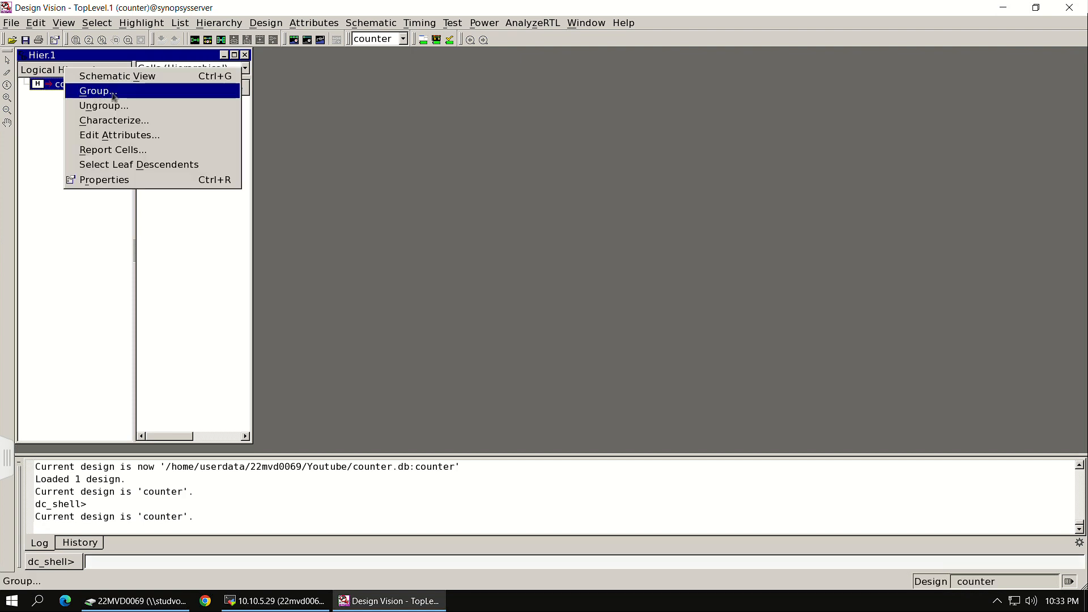
{"action": "left_click", "coordinate": [141, 75]}
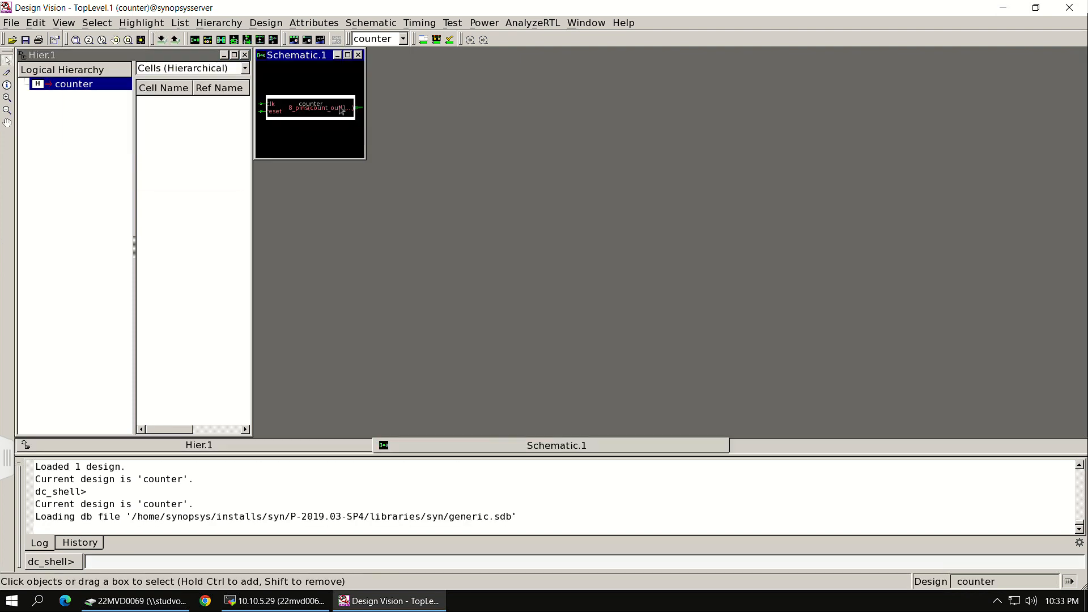
{"action": "double_click", "coordinate": [318, 113]}
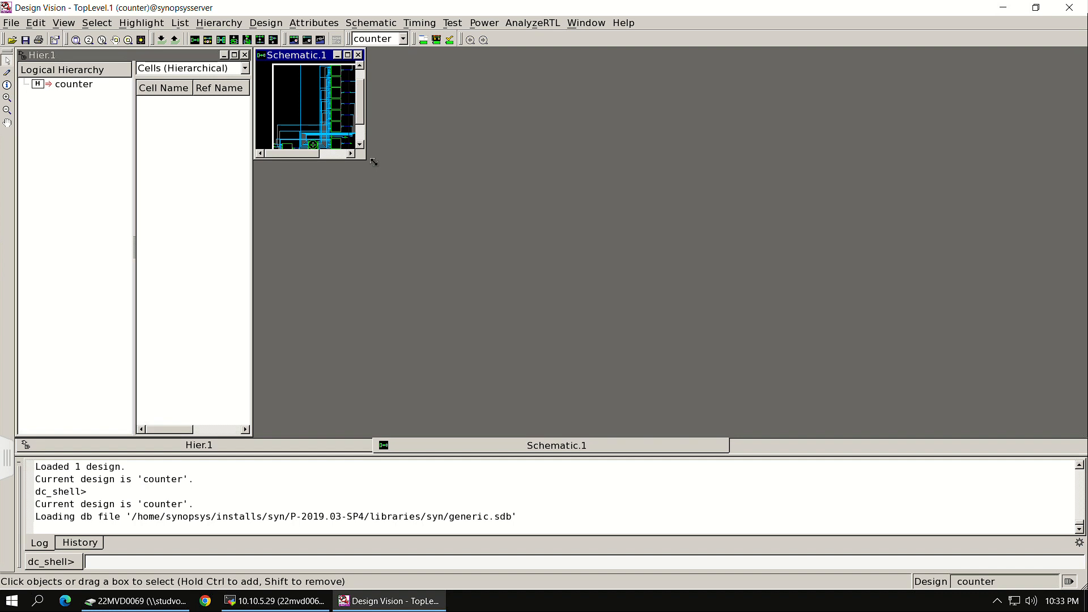
{"action": "left_click_drag", "start_coordinate": [371, 165], "coordinate": [674, 376]}
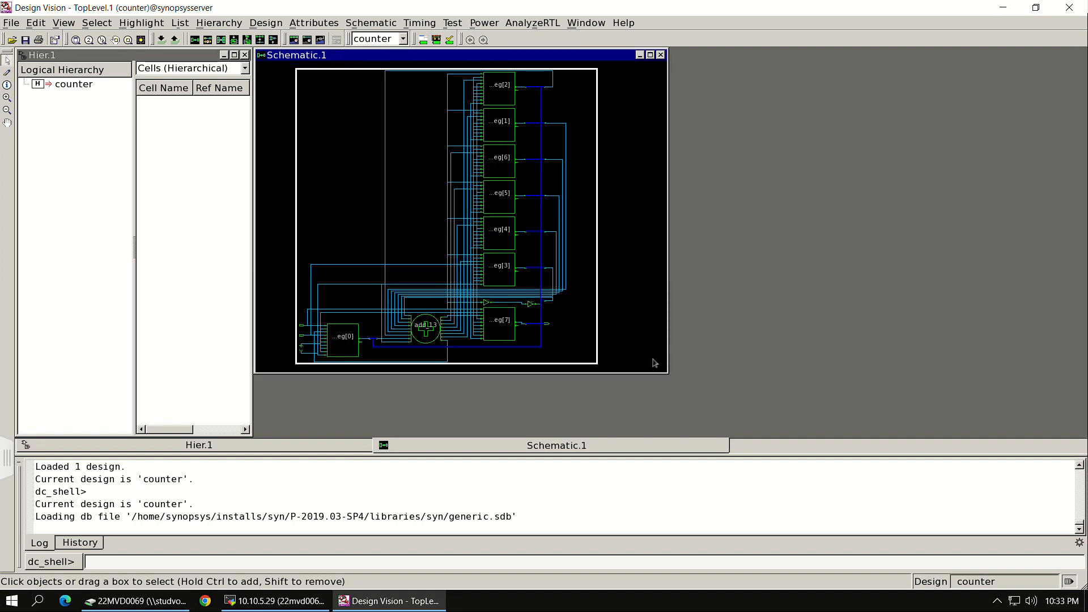
Link the counter design using the configured search path and link libraries, searching memory first, and review the linked libraries in the log.
{"action": "left_click", "coordinate": [11, 23]}
{"action": "left_click", "coordinate": [59, 123]}
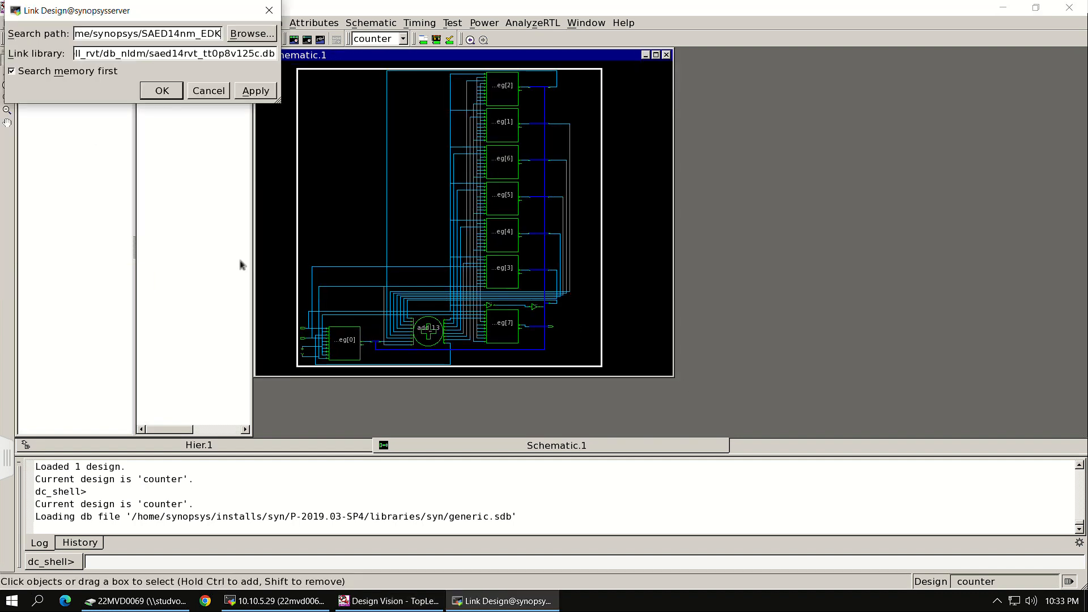
{"action": "left_click", "coordinate": [162, 90]}
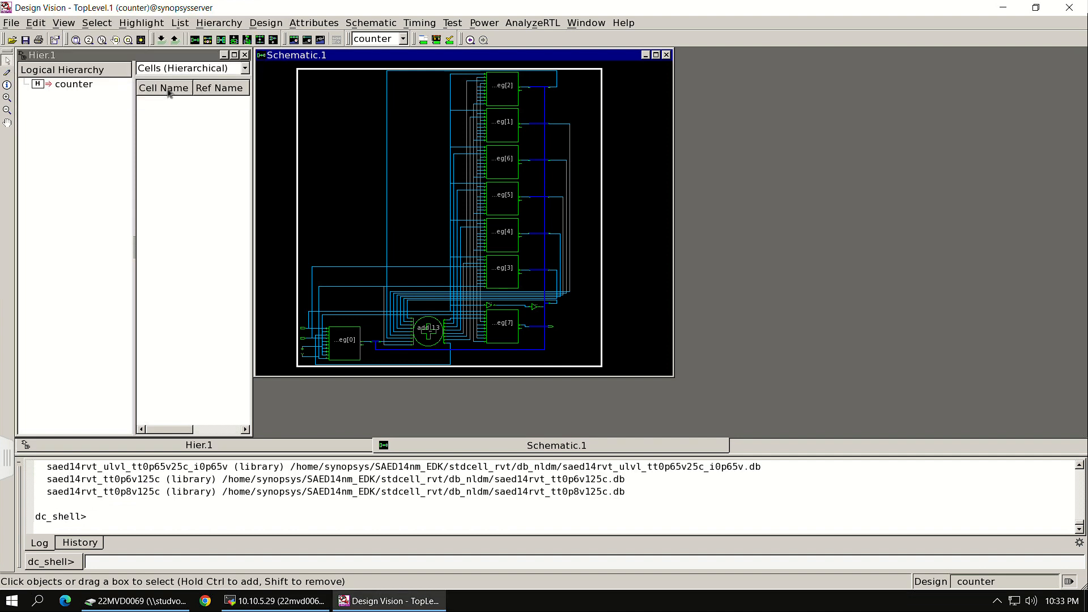
{"action": "scroll", "coordinate": [293, 469], "scroll_direction": "up", "scroll_amount": 5}
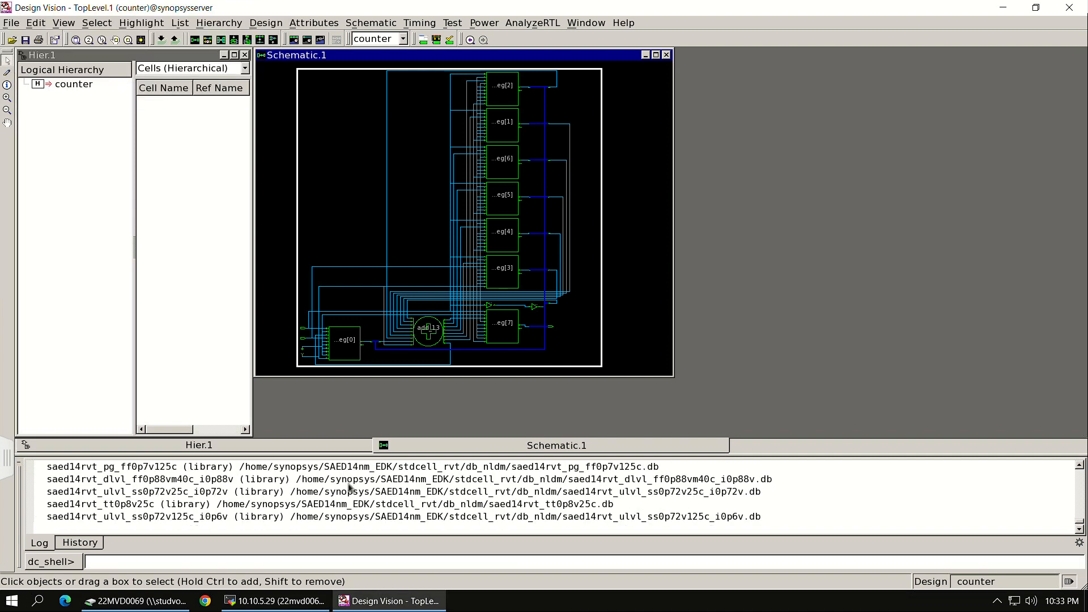
{"action": "scroll", "coordinate": [292, 469], "scroll_direction": "down", "scroll_amount": 5}
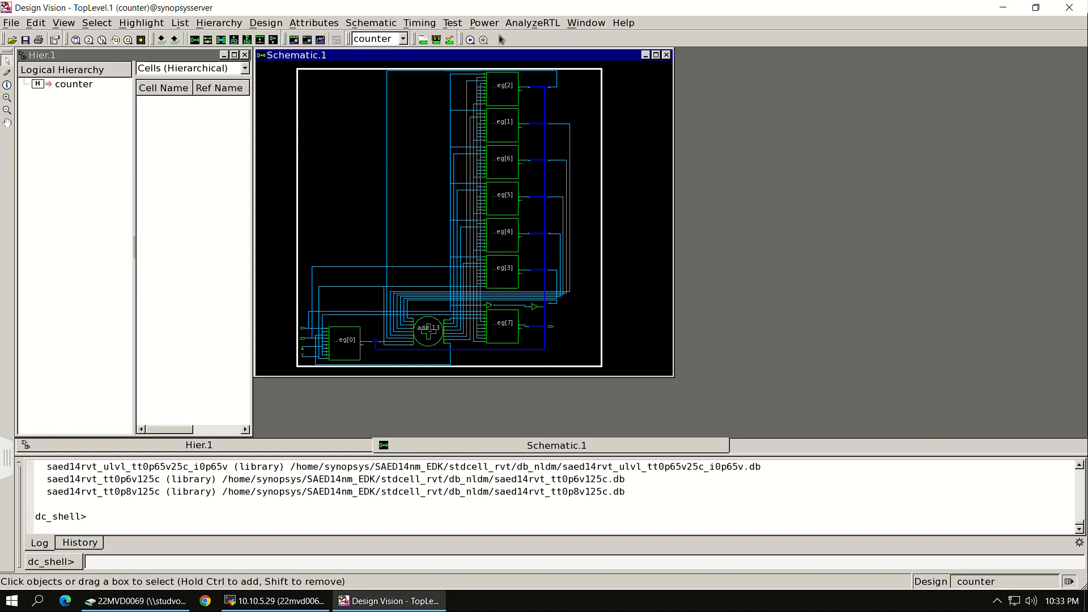
Specify a clock named clk with a period of 3, a rising edge at 1.5 and a falling edge at 3.
{"action": "left_click", "coordinate": [419, 24]}
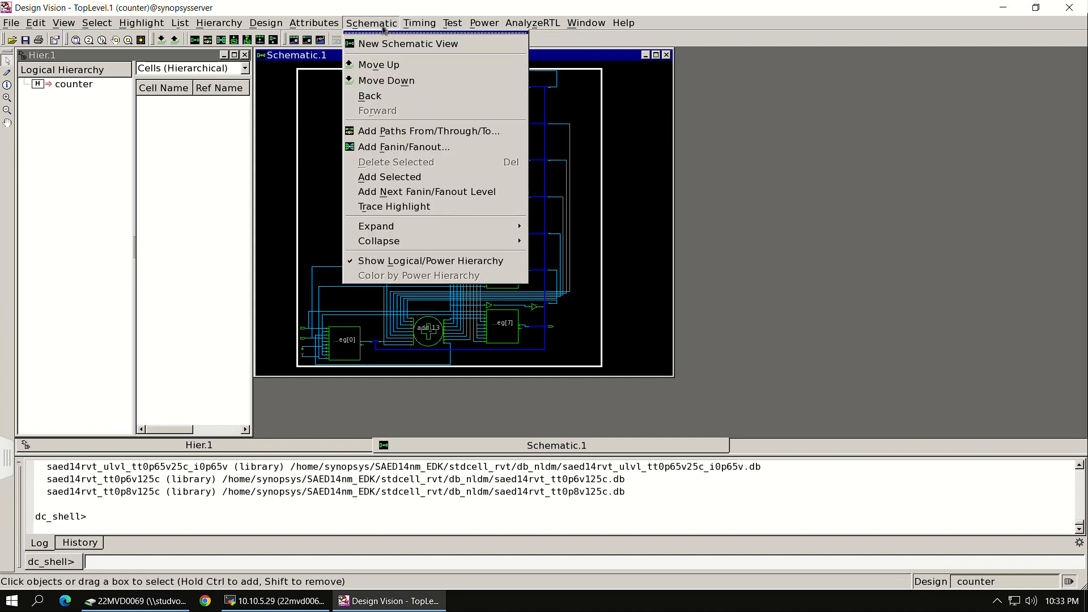
{"action": "mouse_move", "coordinate": [314, 23]}
{"action": "left_click", "coordinate": [338, 44]}
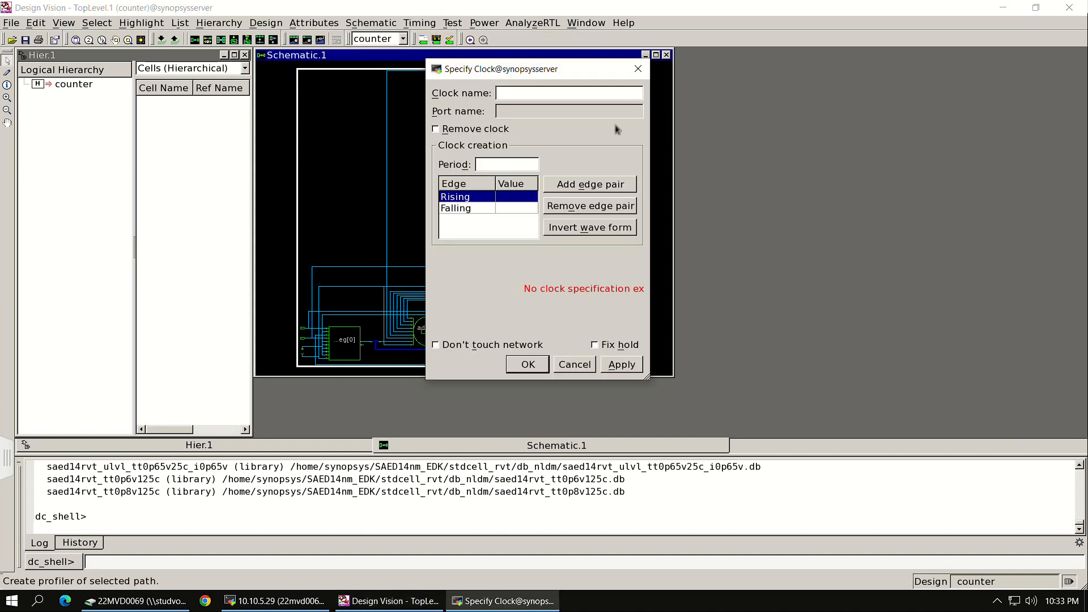
{"action": "type", "text": "clk"}
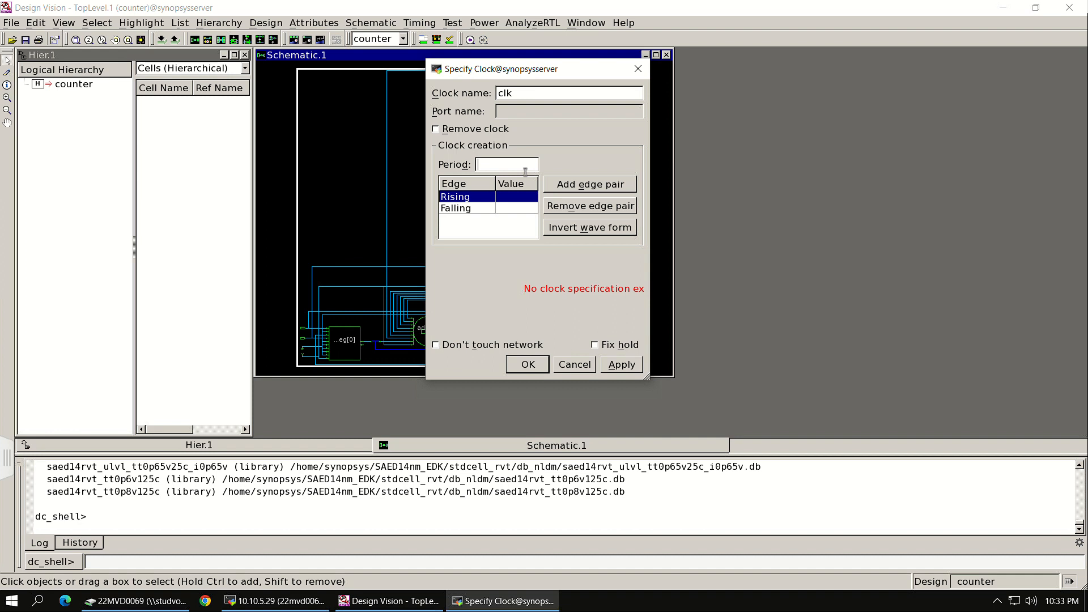
{"action": "left_click", "coordinate": [517, 210]}
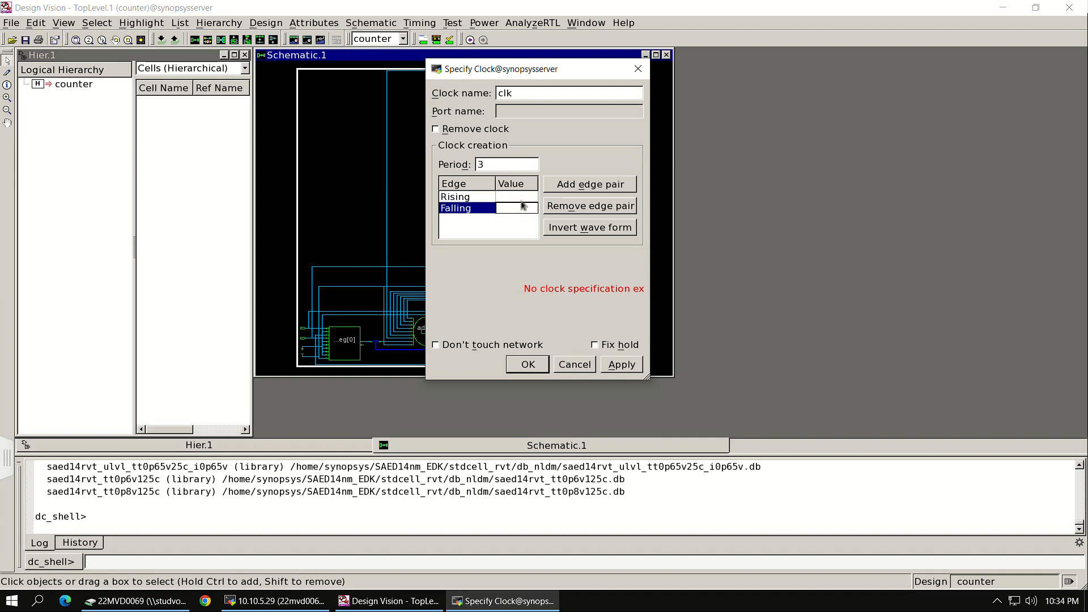
{"action": "left_click", "coordinate": [520, 201]}
{"action": "type", "text": "1.5"}
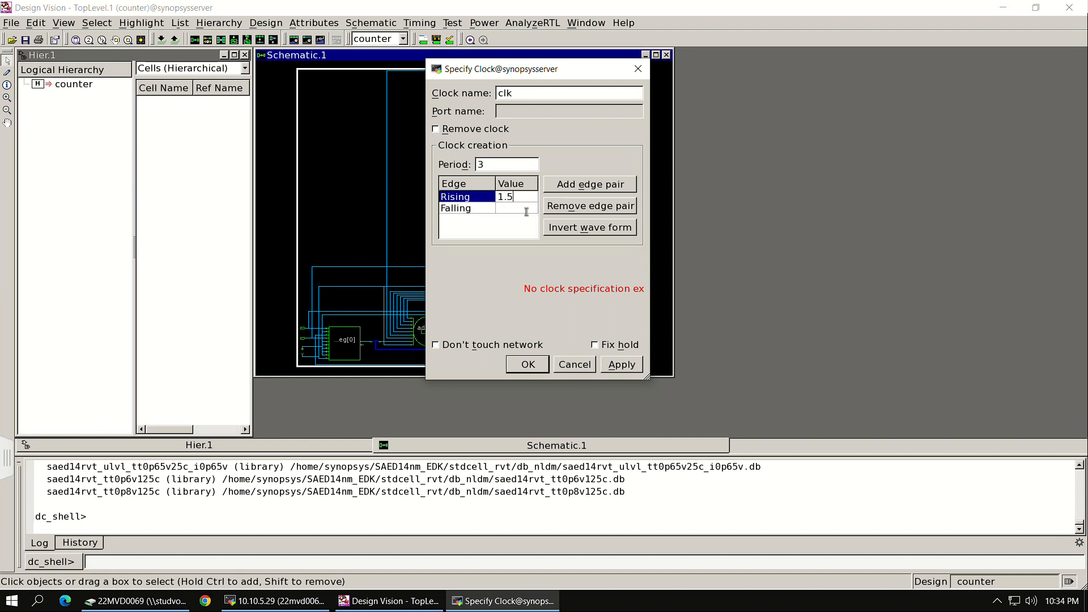
{"action": "left_click", "coordinate": [528, 211]}
{"action": "type", "text": "3"}
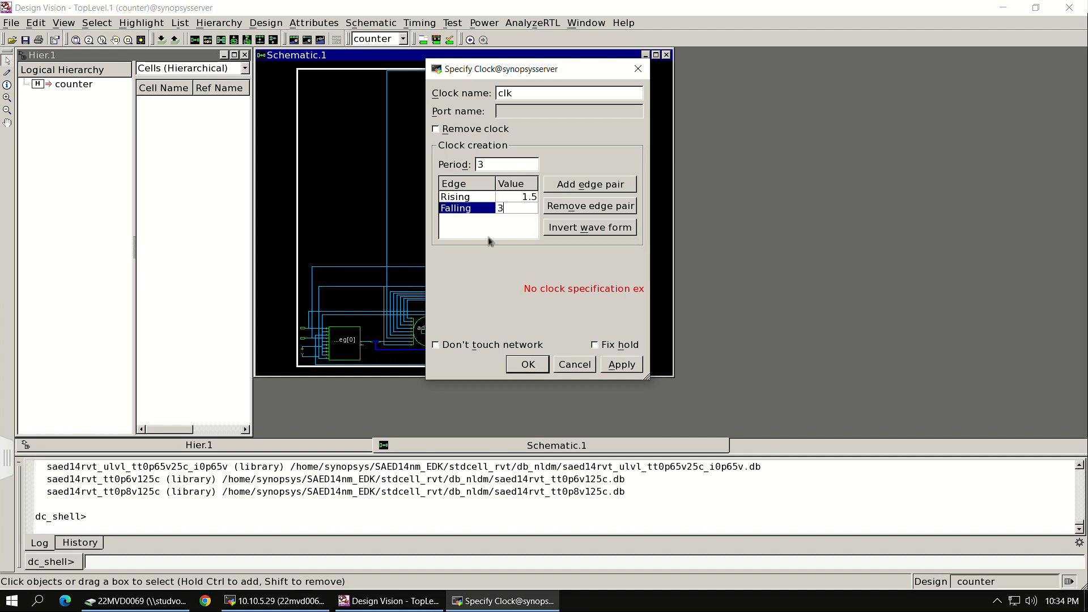
{"action": "key", "text": "Return"}
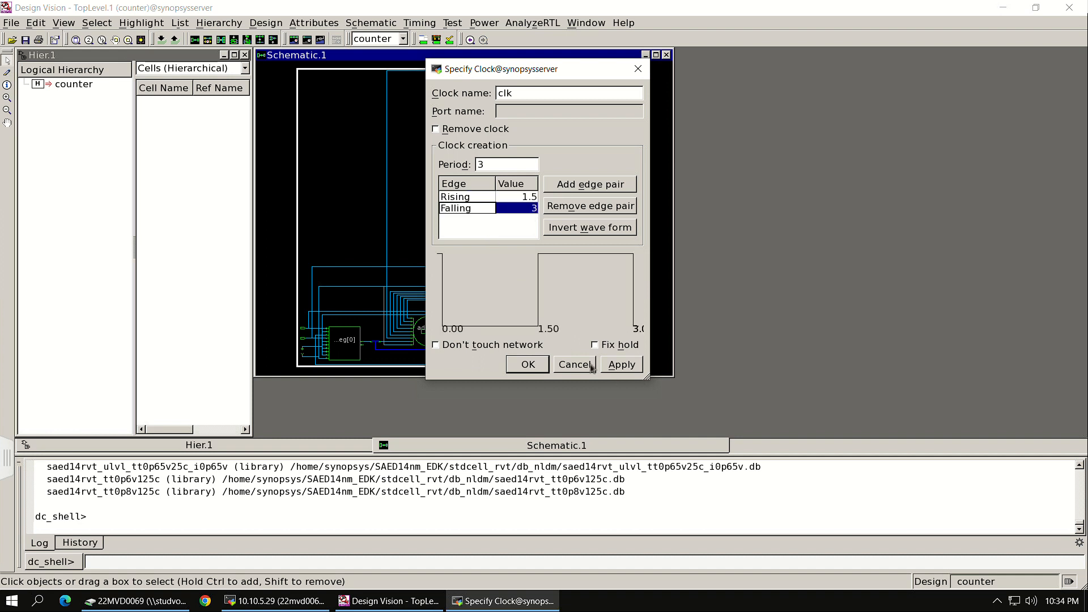
{"action": "left_click", "coordinate": [528, 364]}
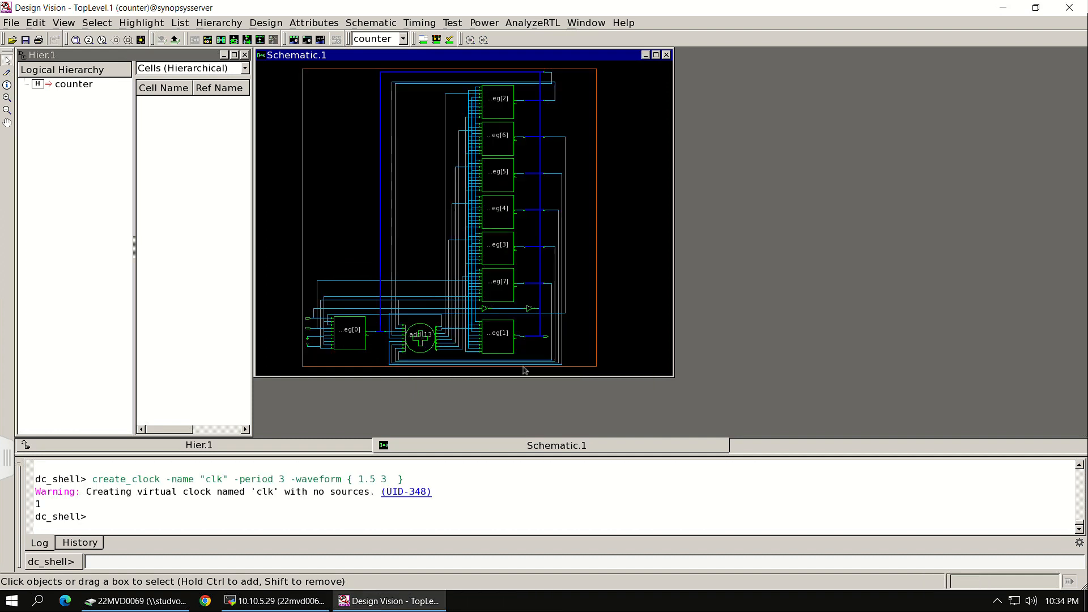
Enlarge the console pane, review the history of executed commands and select the read_file entry.
{"action": "left_click", "coordinate": [80, 542]}
{"action": "scroll", "coordinate": [188, 498], "scroll_direction": "up", "scroll_amount": 1}
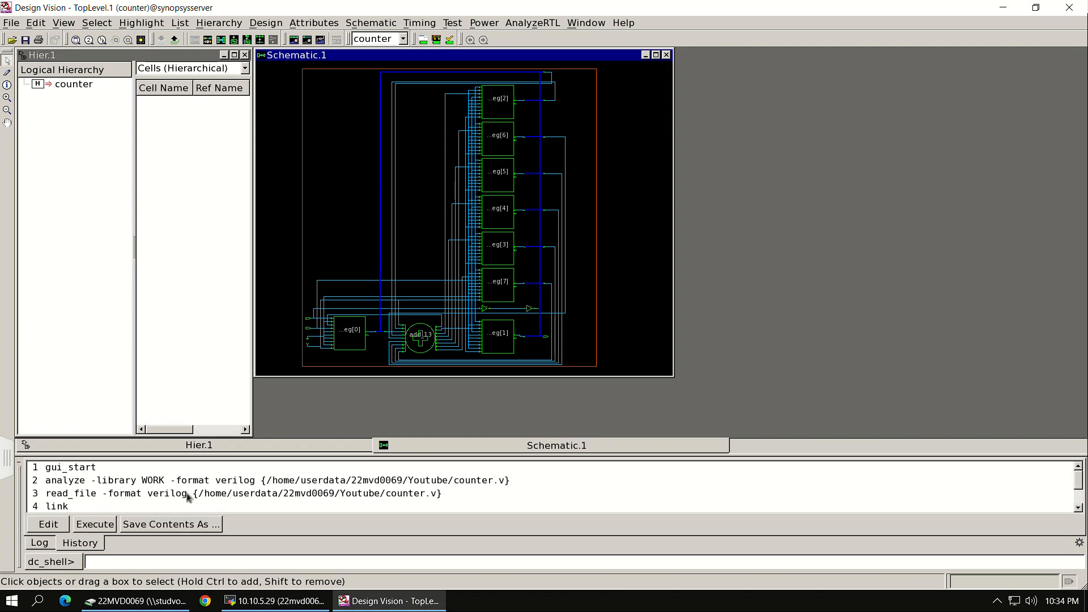
{"action": "left_click_drag", "start_coordinate": [233, 459], "coordinate": [237, 245]}
{"action": "left_click", "coordinate": [131, 293]}
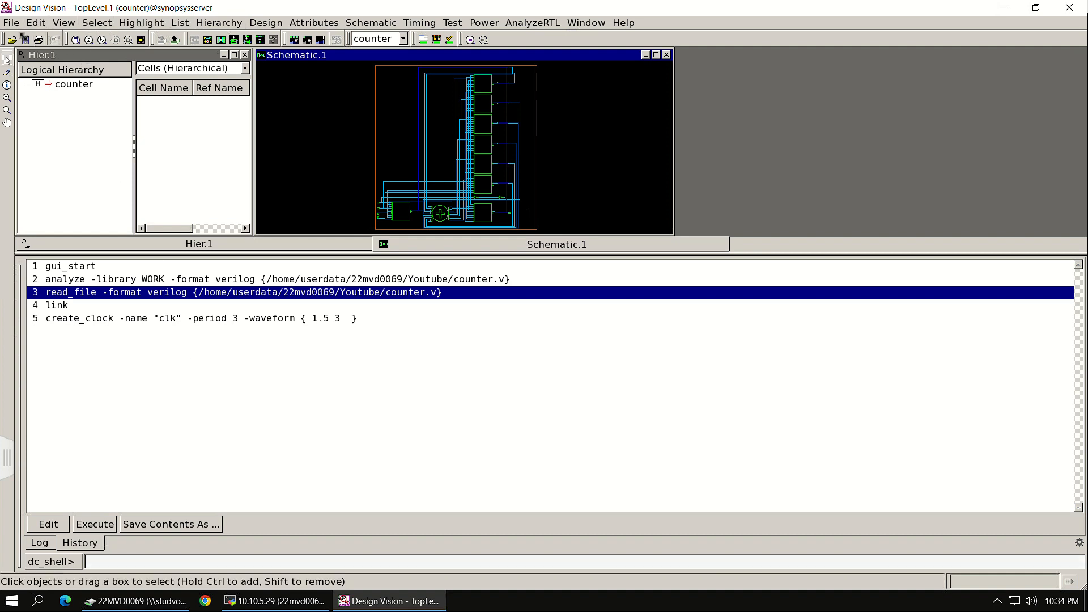
{"action": "left_click", "coordinate": [19, 27]}
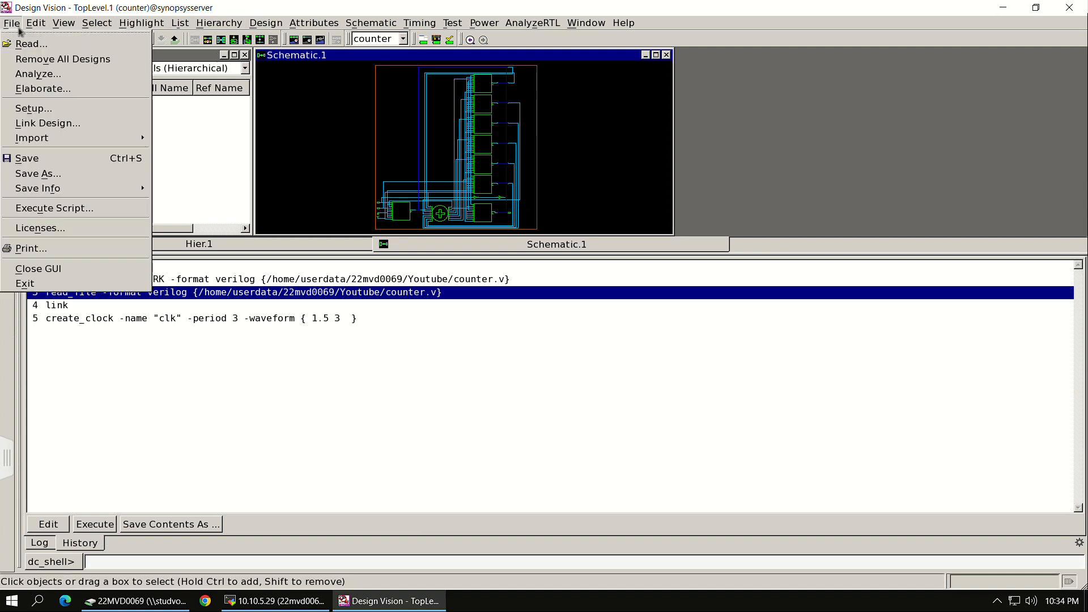
{"action": "left_click", "coordinate": [93, 209]}
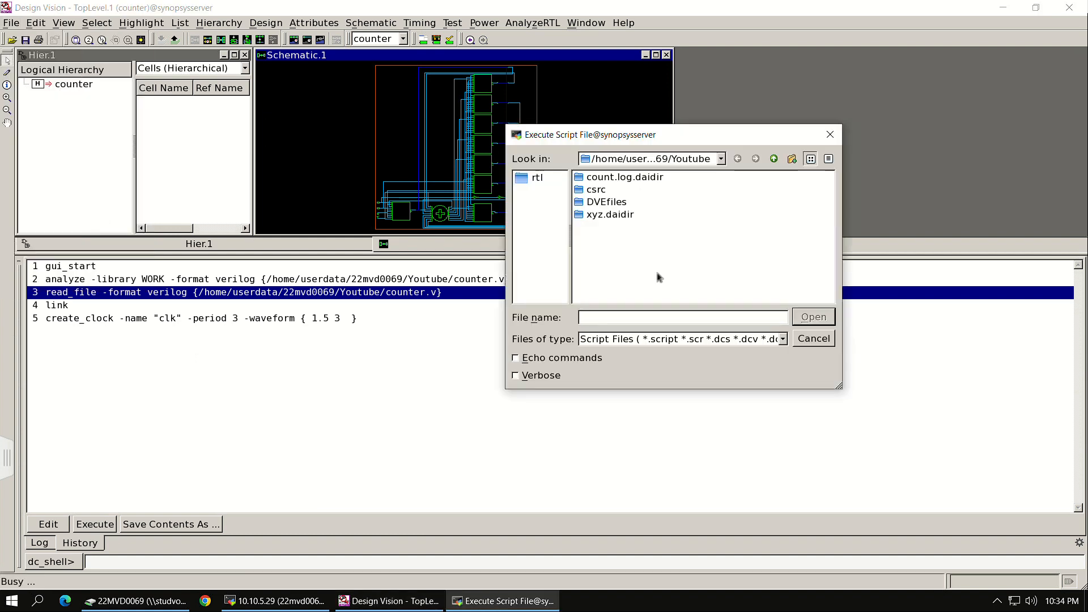
{"action": "left_click", "coordinate": [784, 340]}
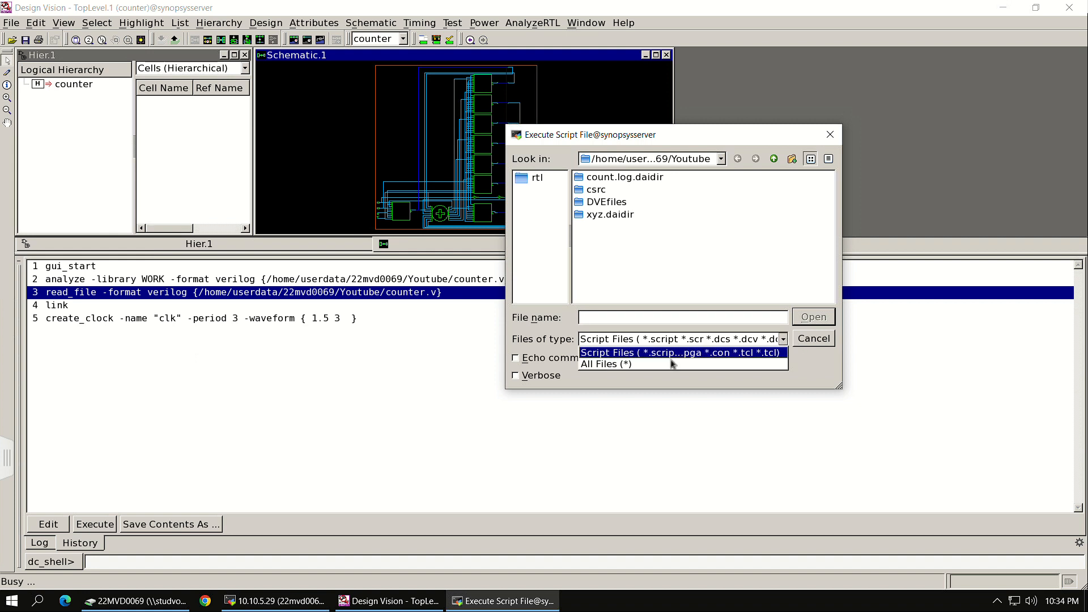
{"action": "left_click", "coordinate": [611, 364]}
{"action": "left_click", "coordinate": [630, 340]}
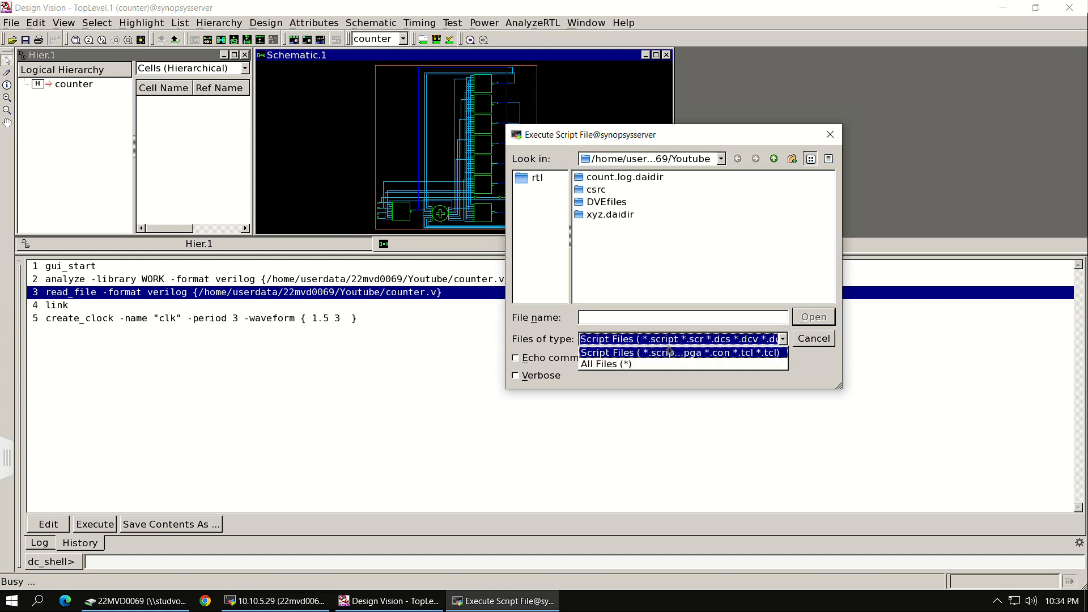
{"action": "left_click", "coordinate": [696, 365]}
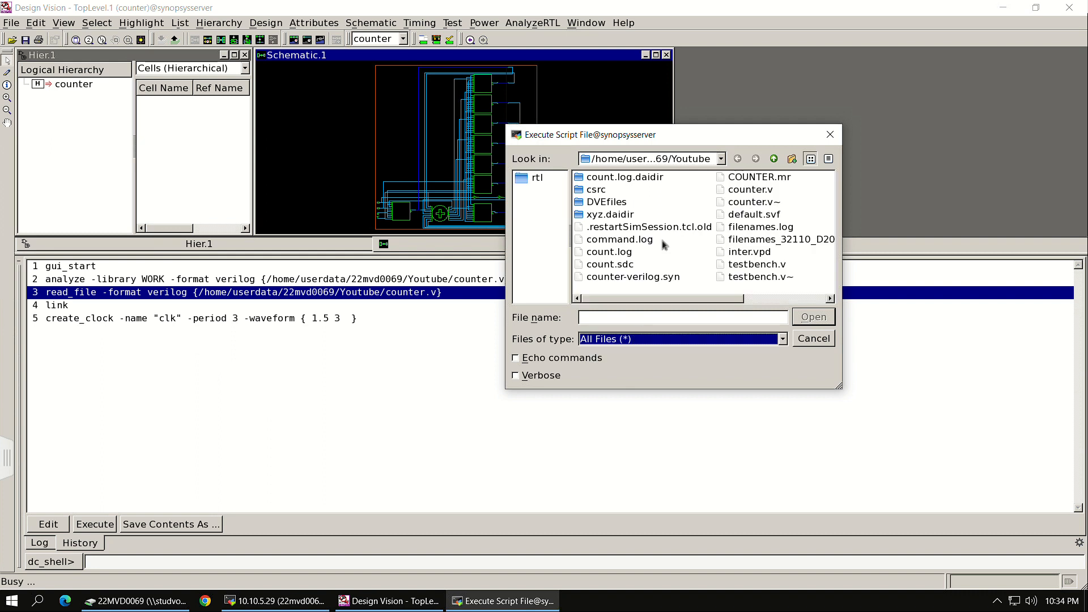
{"action": "left_click", "coordinate": [635, 239]}
{"action": "left_click", "coordinate": [629, 265]}
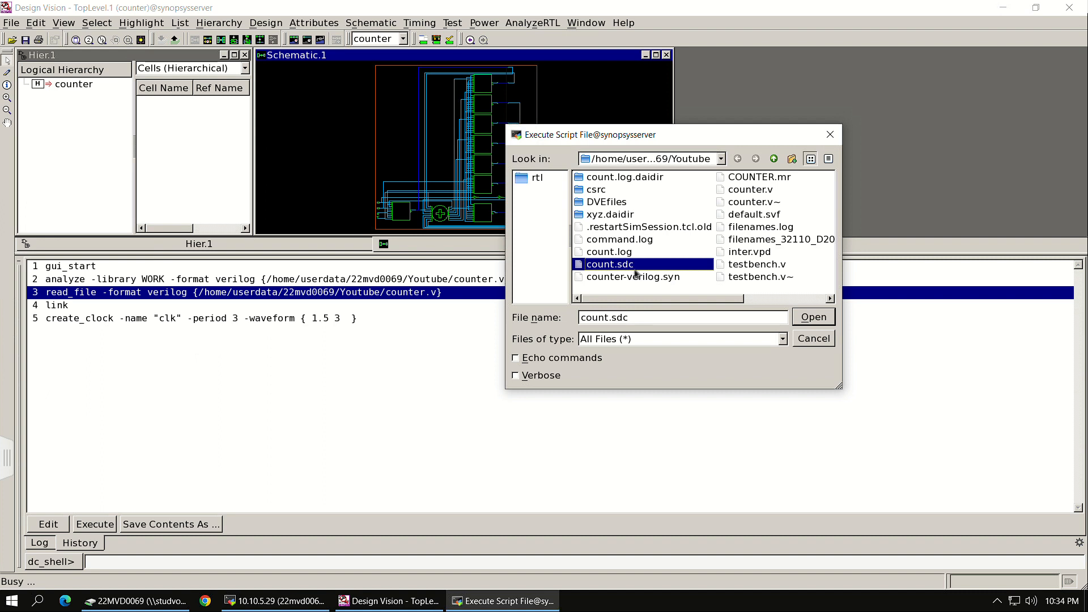
{"action": "left_click", "coordinate": [310, 602]}
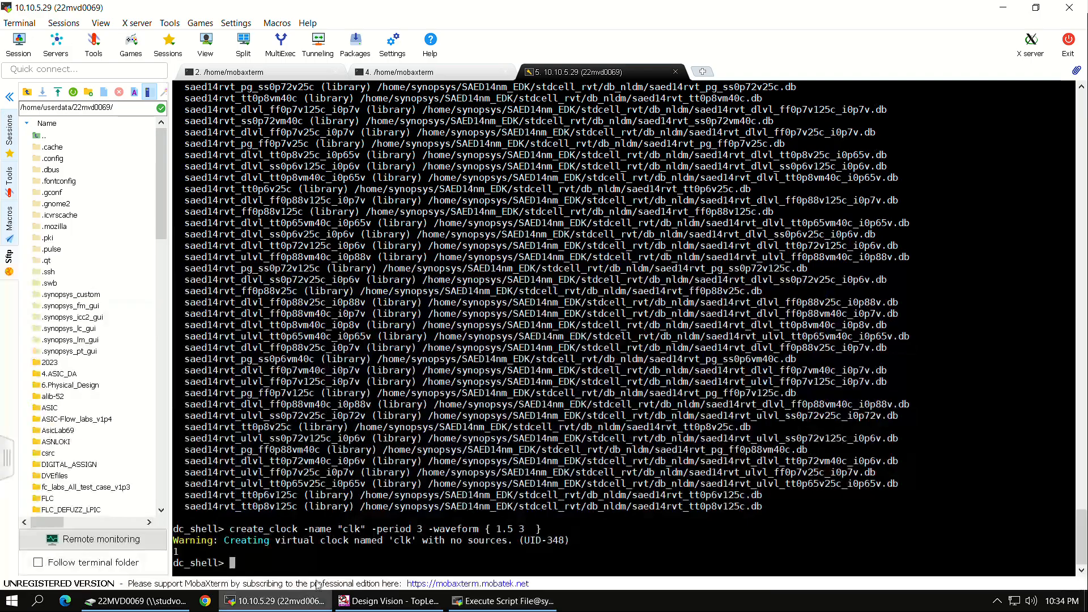
{"action": "key", "text": "Return"}
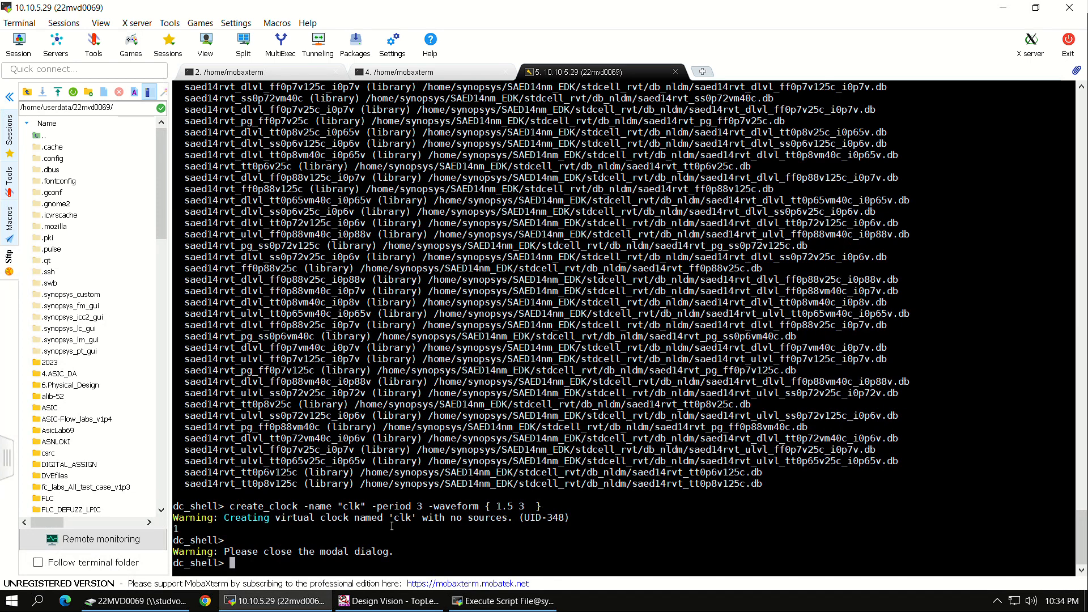
{"action": "left_click", "coordinate": [390, 601]}
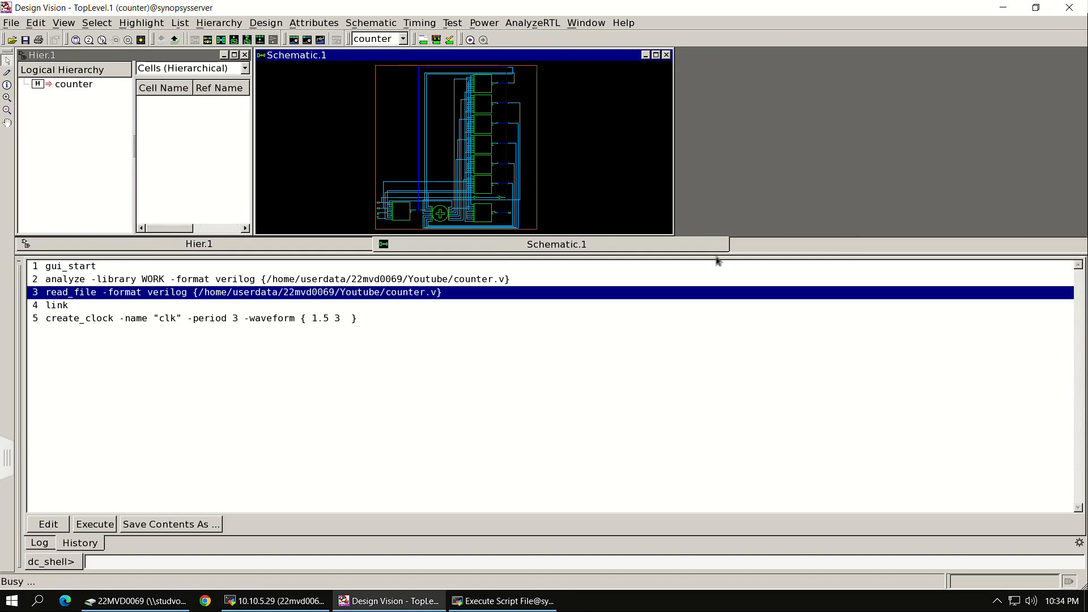
{"action": "left_click", "coordinate": [532, 600]}
{"action": "left_click", "coordinate": [830, 135]}
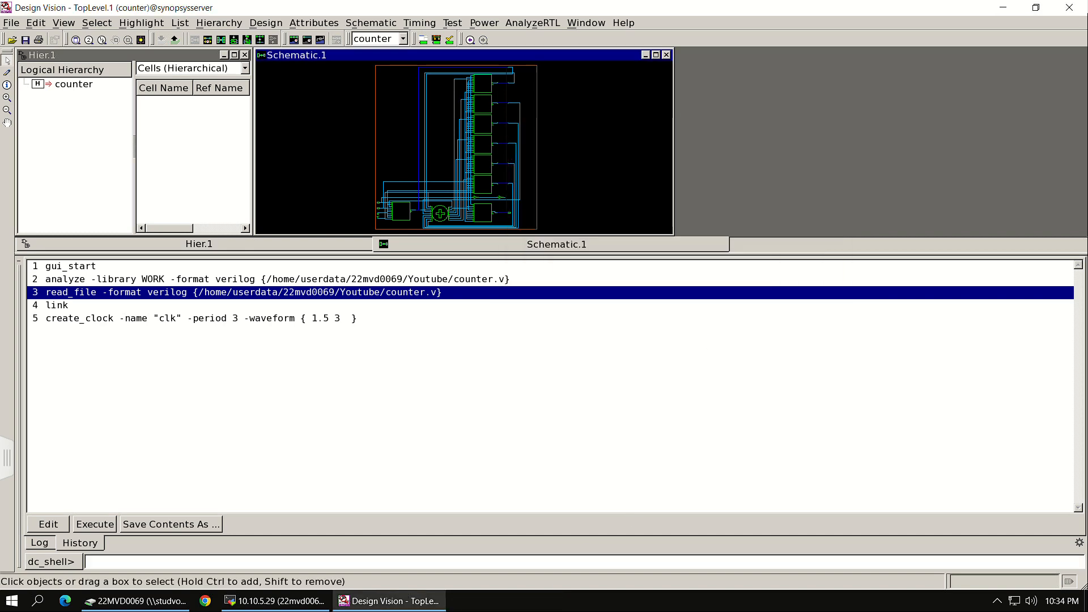
Open count.sdc in gedit from the dc_shell terminal, review its timing constraints and close the editor.
{"action": "left_click", "coordinate": [278, 601]}
{"action": "type", "text": "sh "}
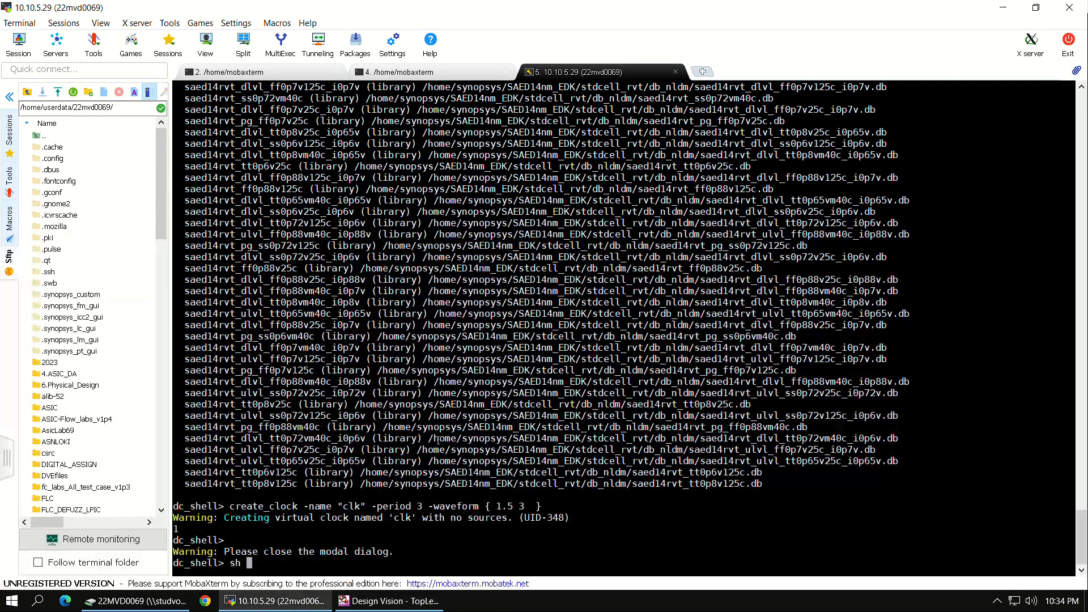
{"action": "type", "text": "gedit count"}
{"action": "key", "text": "Tab"}
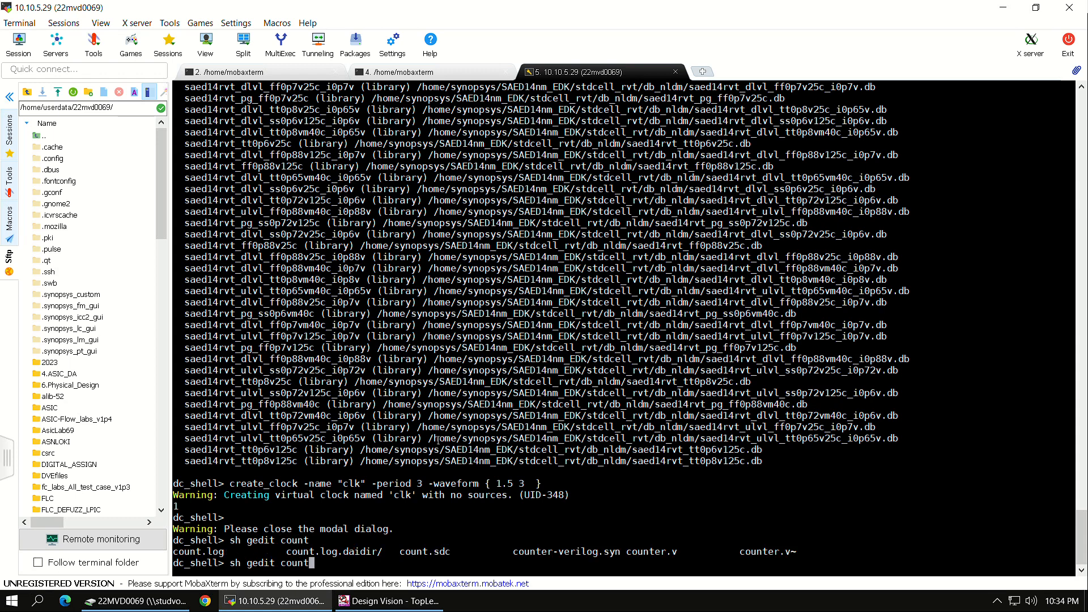
{"action": "type", "text": "."}
{"action": "key", "text": "Tab"}
{"action": "type", "text": "sdc"}
{"action": "key", "text": "Return"}
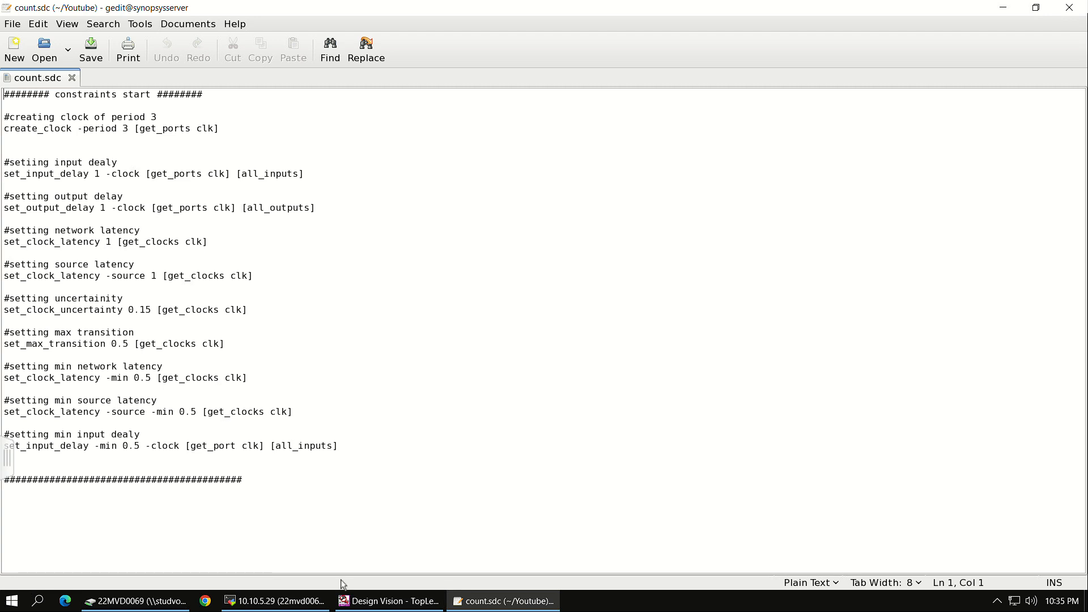
{"action": "left_click", "coordinate": [1069, 8]}
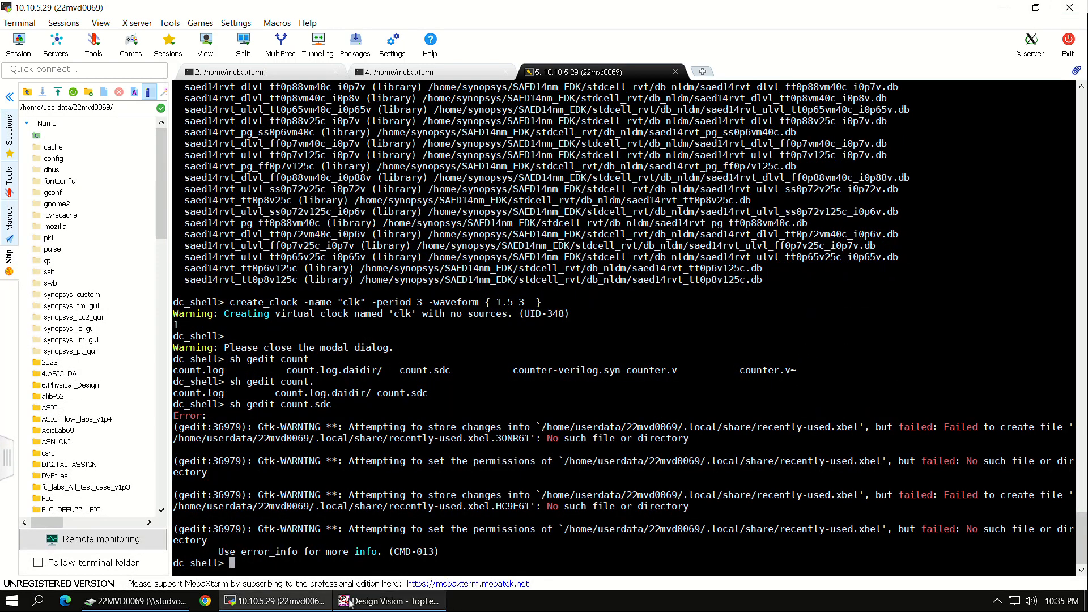
Execute count.sdc from the Youtube folder as a script in Design Vision, listing all file types, and review the log.
{"action": "left_click", "coordinate": [419, 604]}
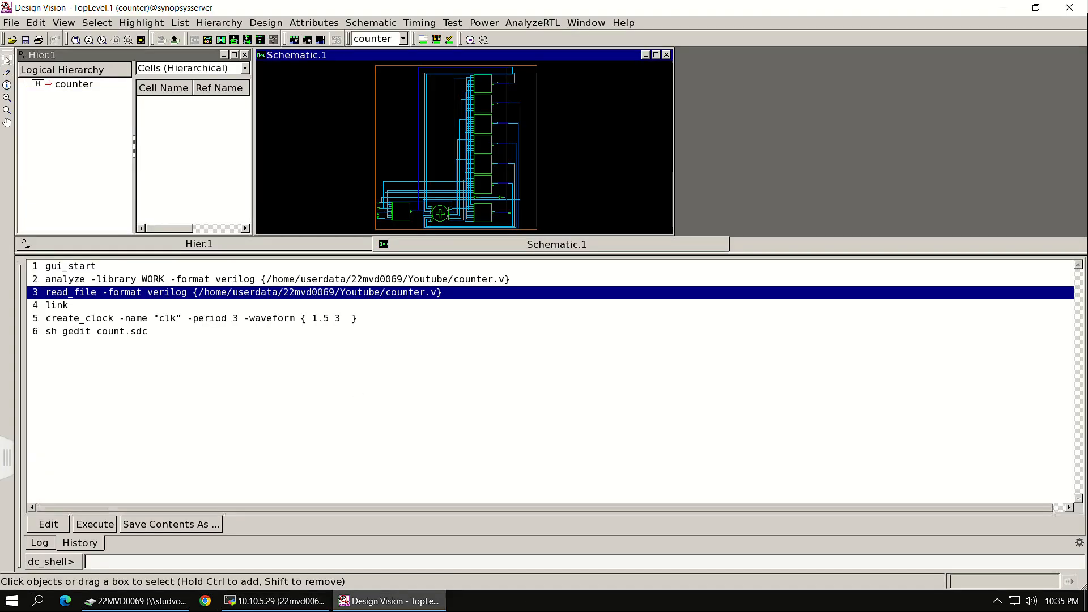
{"action": "left_click", "coordinate": [18, 27]}
{"action": "left_click", "coordinate": [51, 209]}
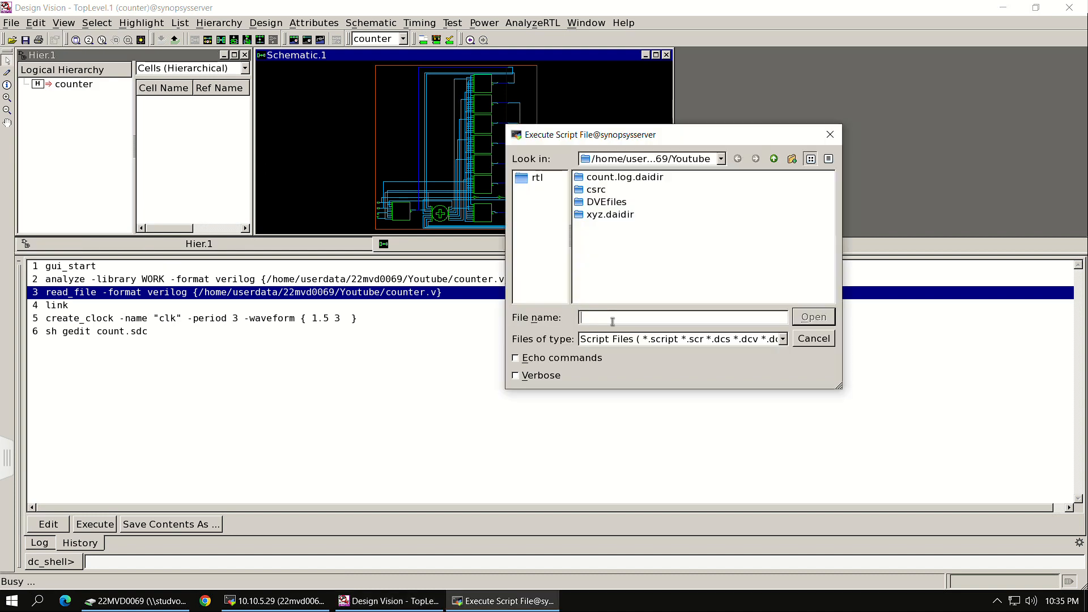
{"action": "left_click", "coordinate": [782, 339]}
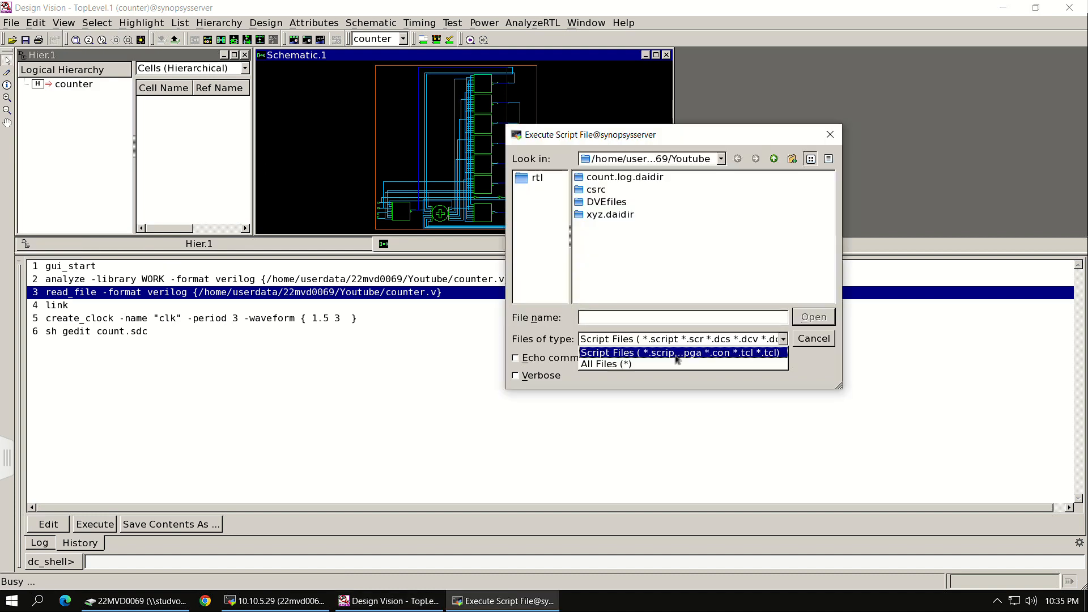
{"action": "left_click", "coordinate": [636, 364]}
{"action": "left_click", "coordinate": [623, 265]}
{"action": "left_click", "coordinate": [811, 316]}
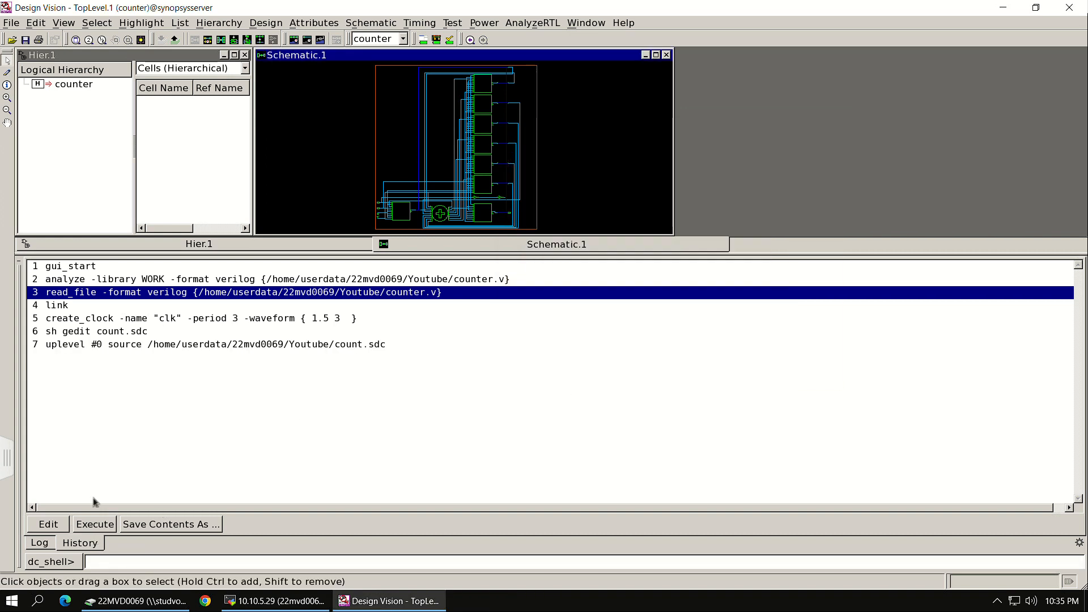
{"action": "left_click", "coordinate": [50, 543]}
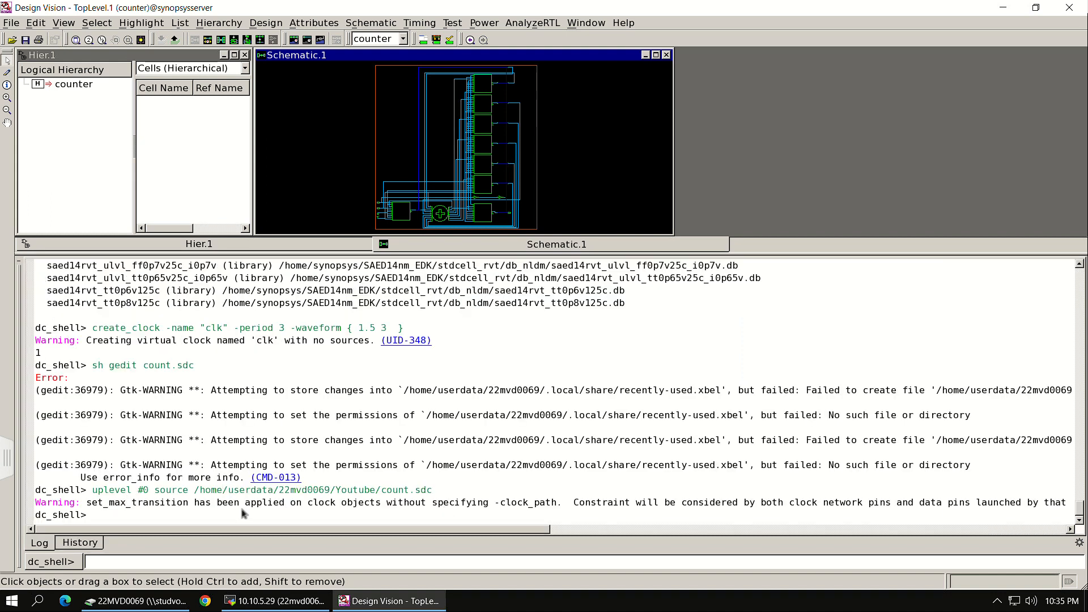
{"action": "left_click", "coordinate": [79, 542]}
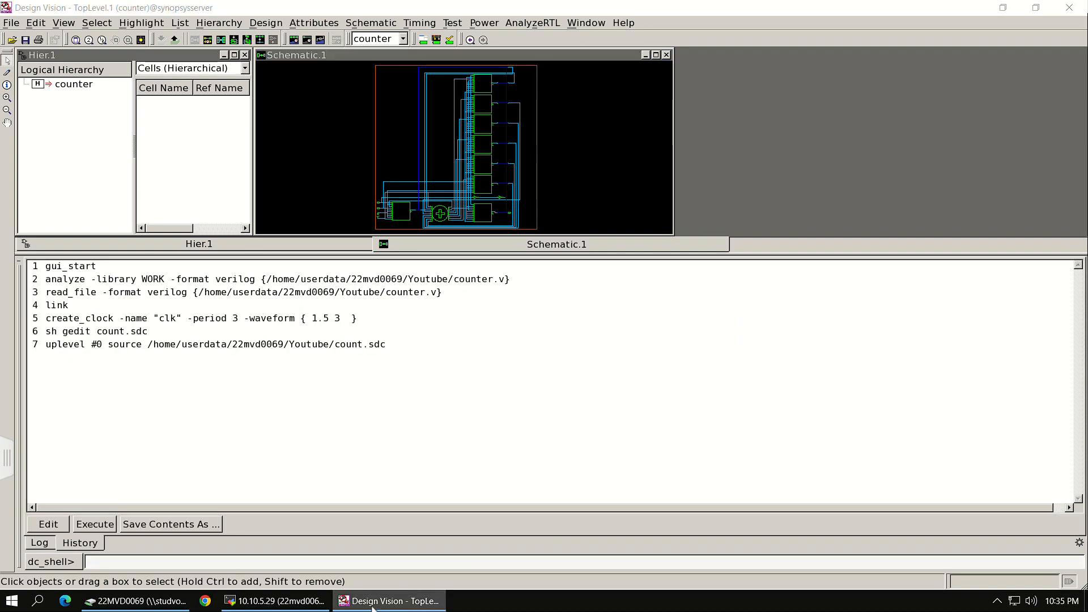
Launch gedit in the background from the dc_shell terminal and open count.sdc from the Youtube folder.
{"action": "left_click", "coordinate": [277, 600]}
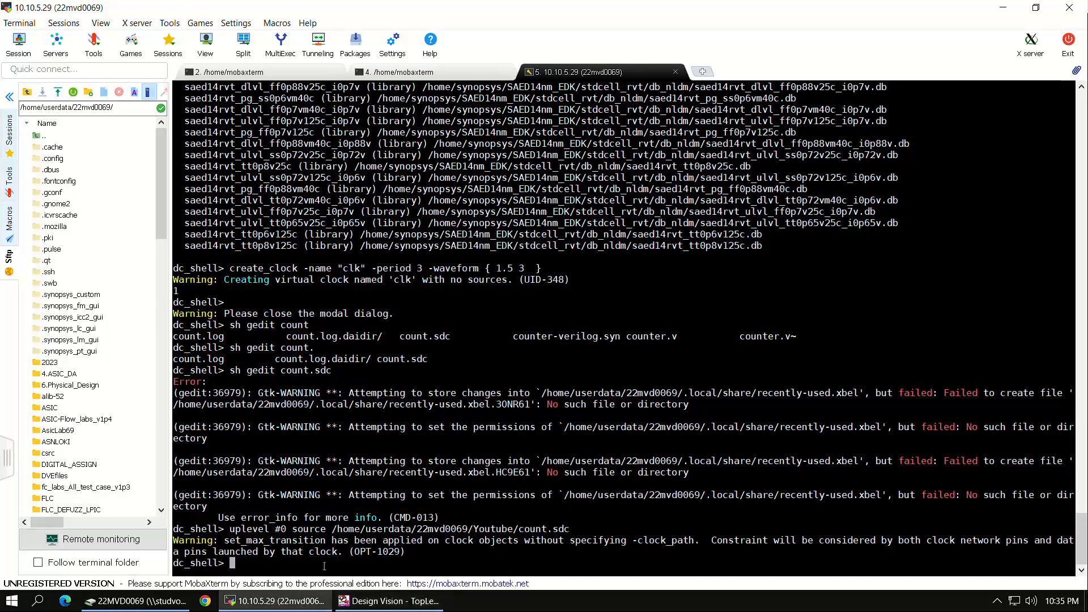
{"action": "type", "text": "sh gedit &"}
{"action": "key", "text": "Return"}
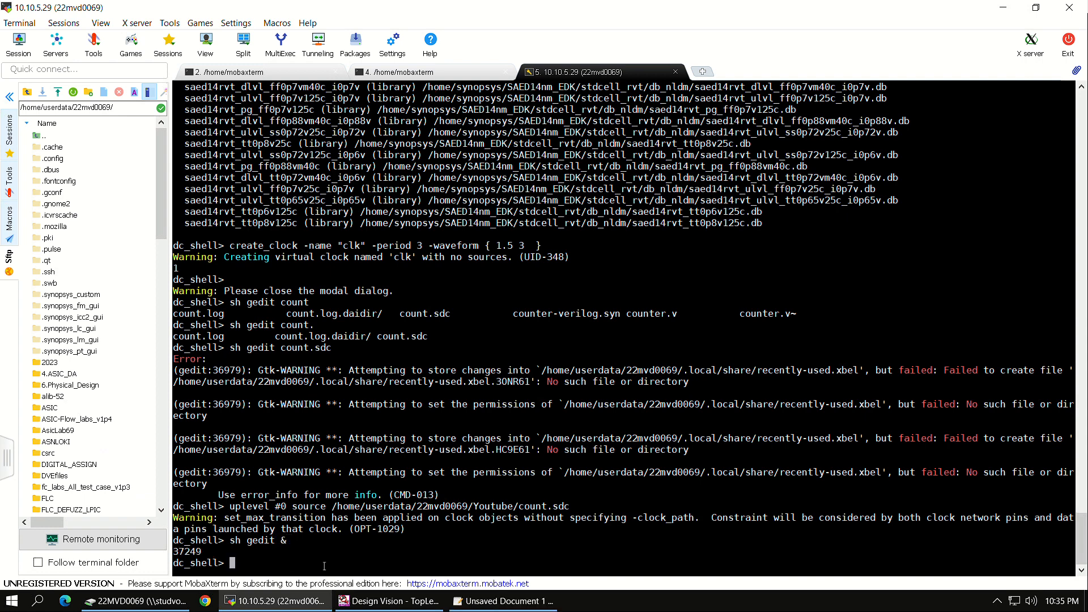
{"action": "left_click", "coordinate": [458, 599]}
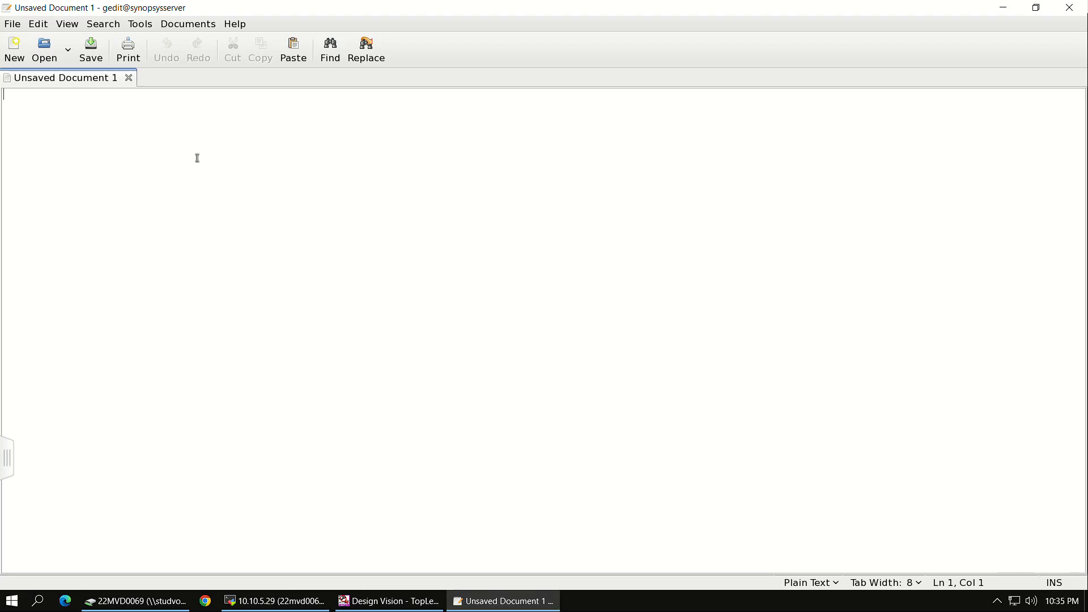
{"action": "left_click", "coordinate": [44, 48]}
{"action": "left_click", "coordinate": [335, 162]}
{"action": "left_click", "coordinate": [428, 199]}
{"action": "left_click", "coordinate": [427, 256]}
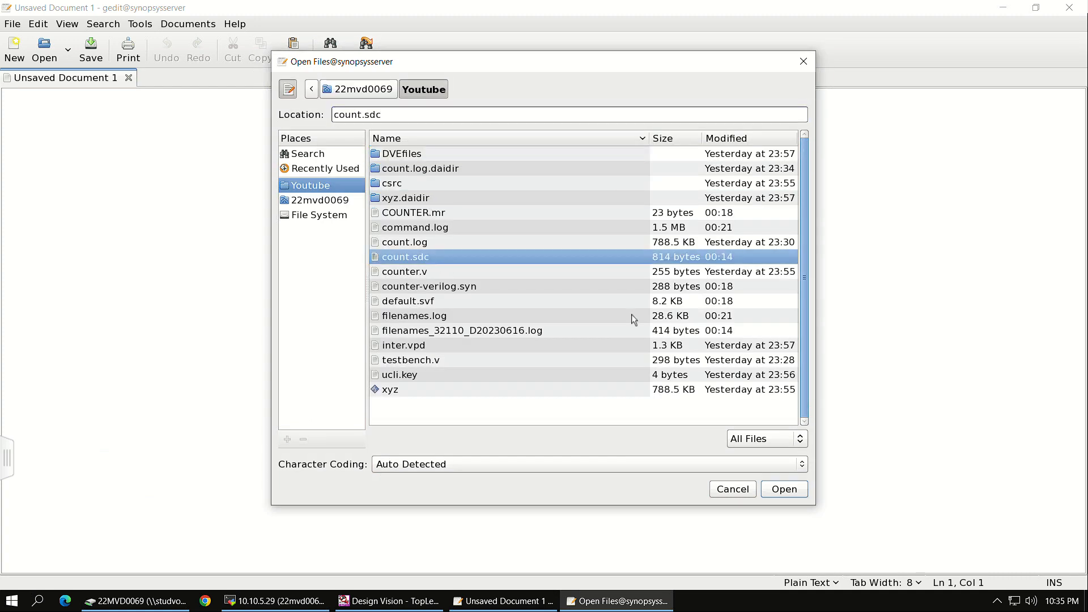
{"action": "left_click", "coordinate": [784, 489]}
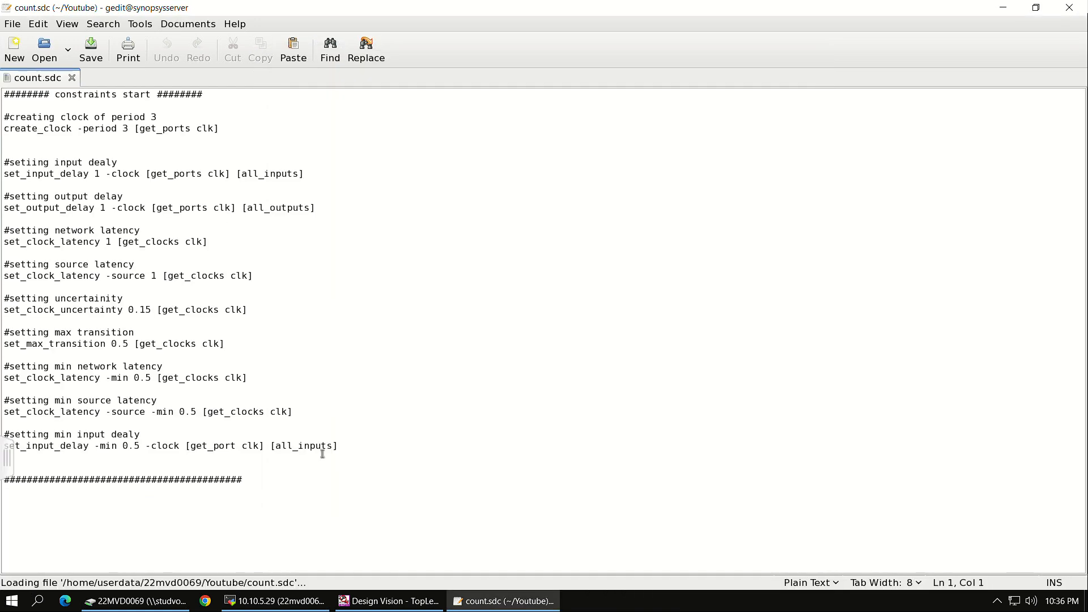
Copy all constraint commands from count.sdc and run them at the dc_shell prompt in Design Vision.
{"action": "left_click_drag", "start_coordinate": [269, 484], "coordinate": [6, 95]}
{"action": "right_click", "coordinate": [38, 111]}
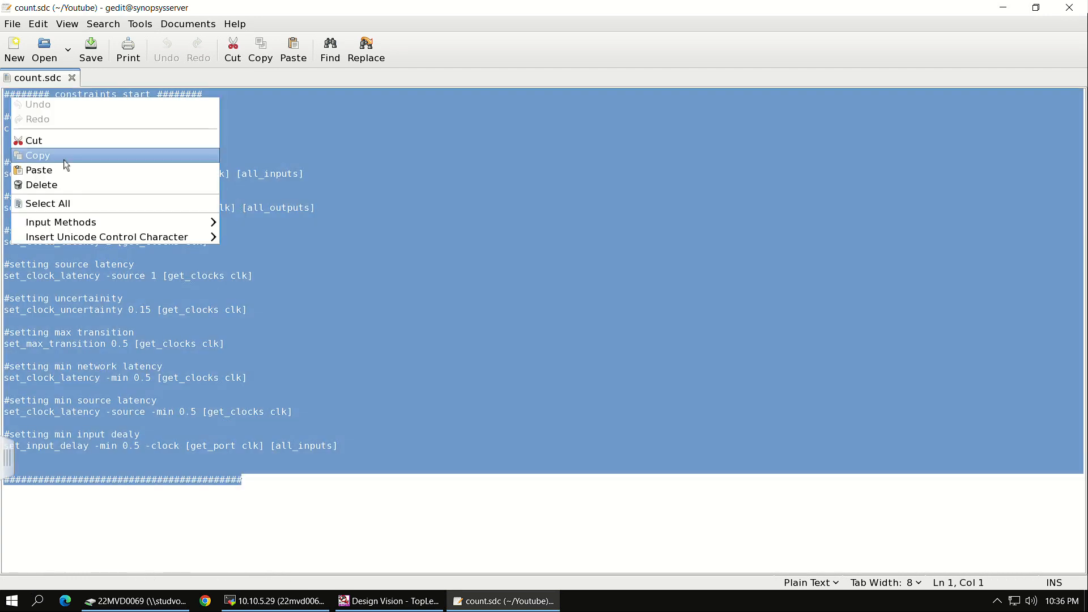
{"action": "left_click", "coordinate": [65, 154]}
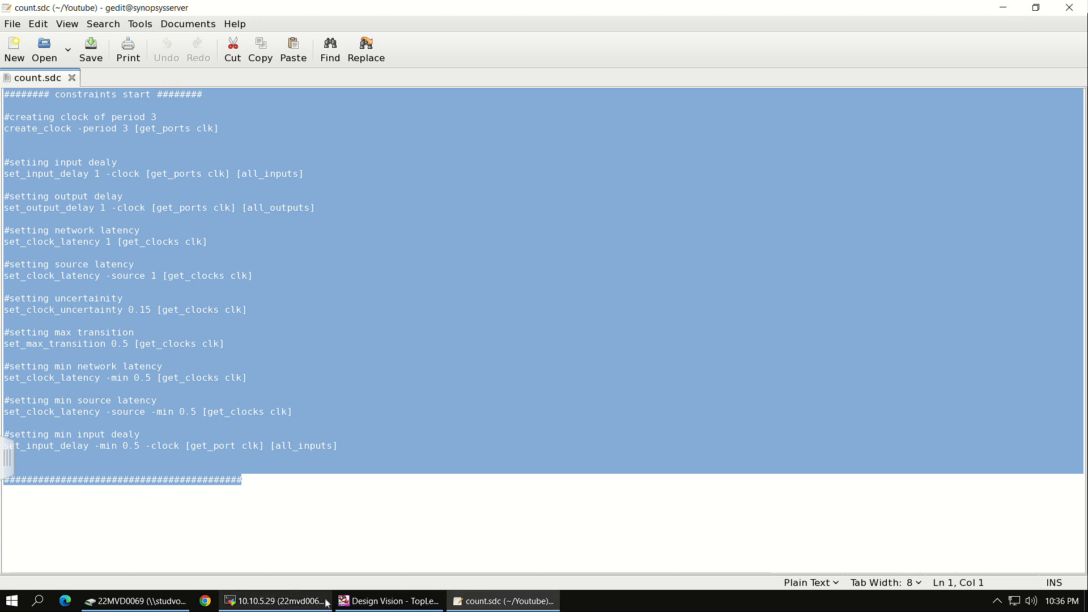
{"action": "left_click", "coordinate": [368, 602]}
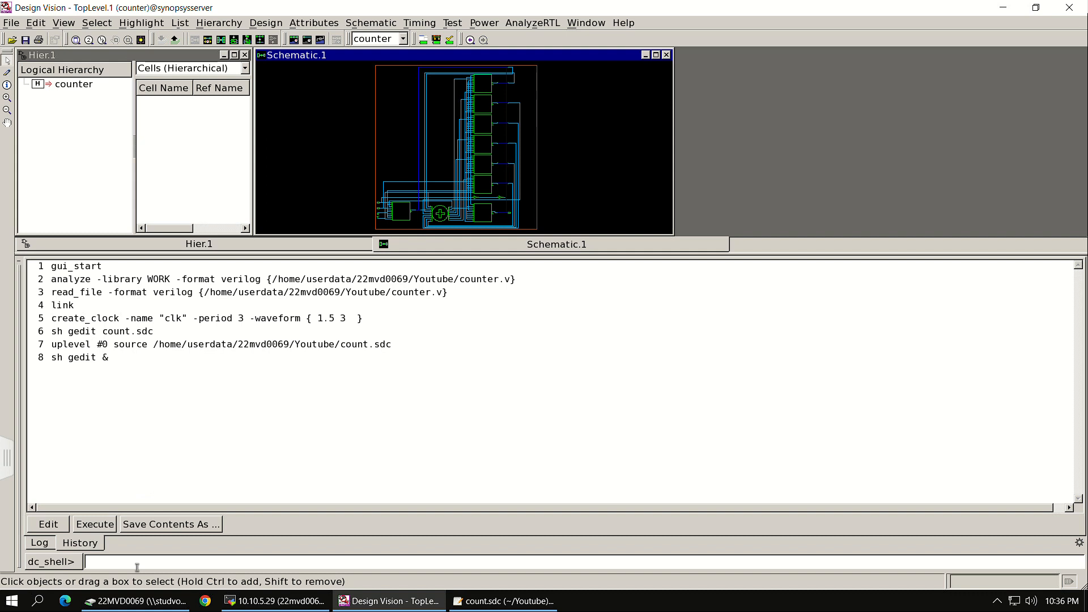
{"action": "key", "text": "ctrl+v"}
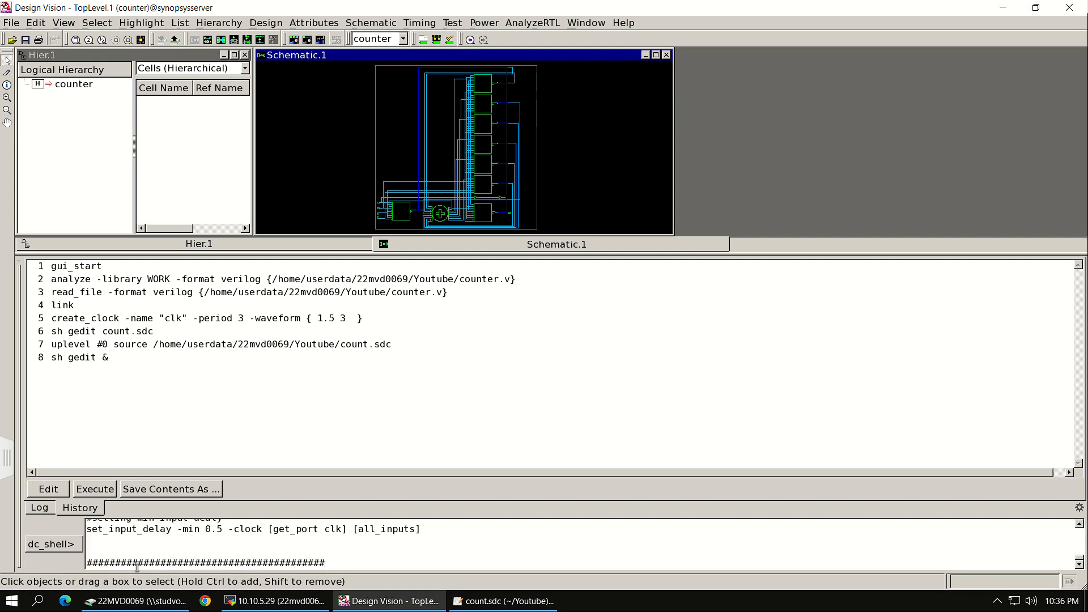
{"action": "key", "text": "Return"}
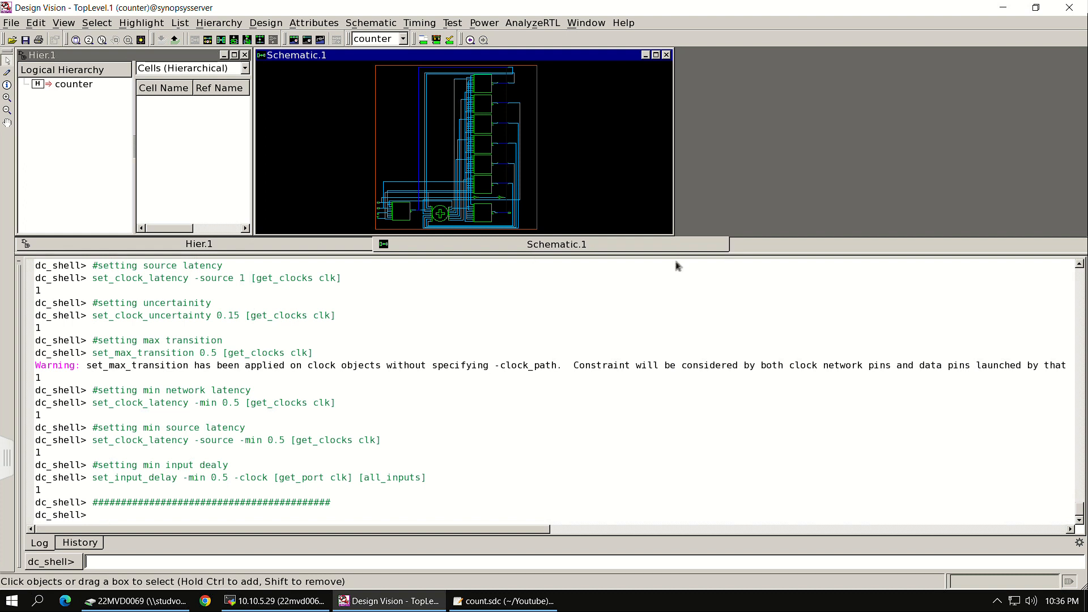
Compile the counter design with exact map, medium efforts and area-based auto ungroup, and switch to the MobaXterm terminal to follow the run.
{"action": "left_click_drag", "start_coordinate": [677, 255], "coordinate": [673, 505]}
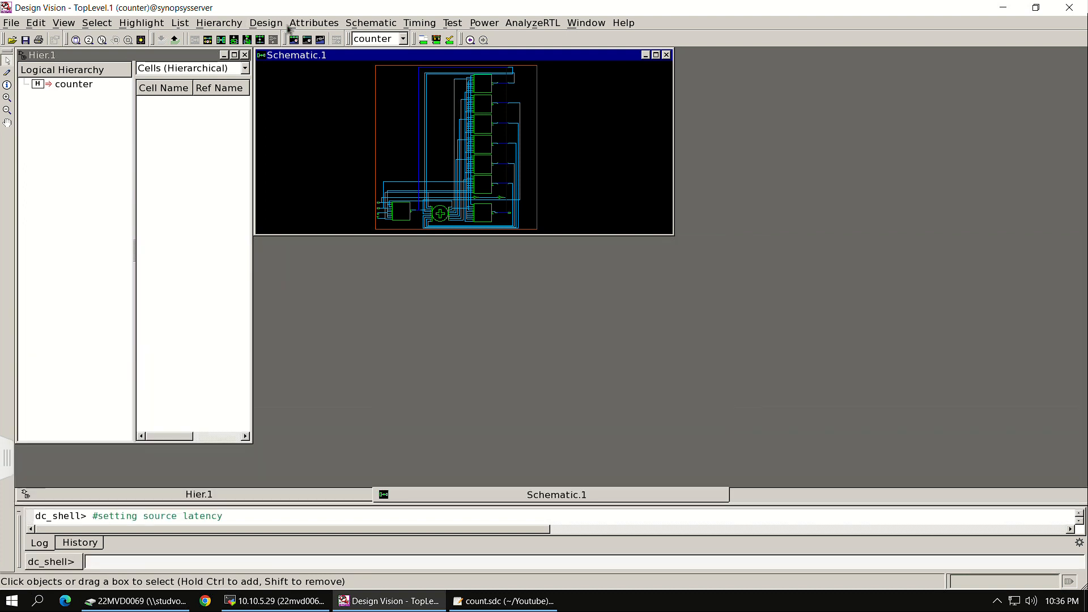
{"action": "left_click", "coordinate": [266, 23]}
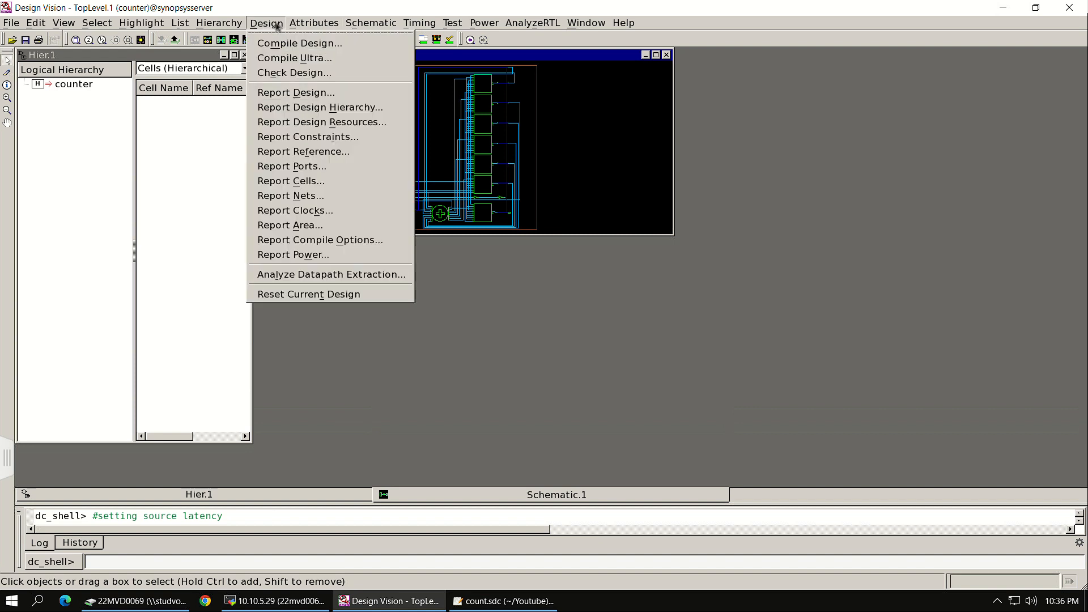
{"action": "left_click", "coordinate": [316, 57]}
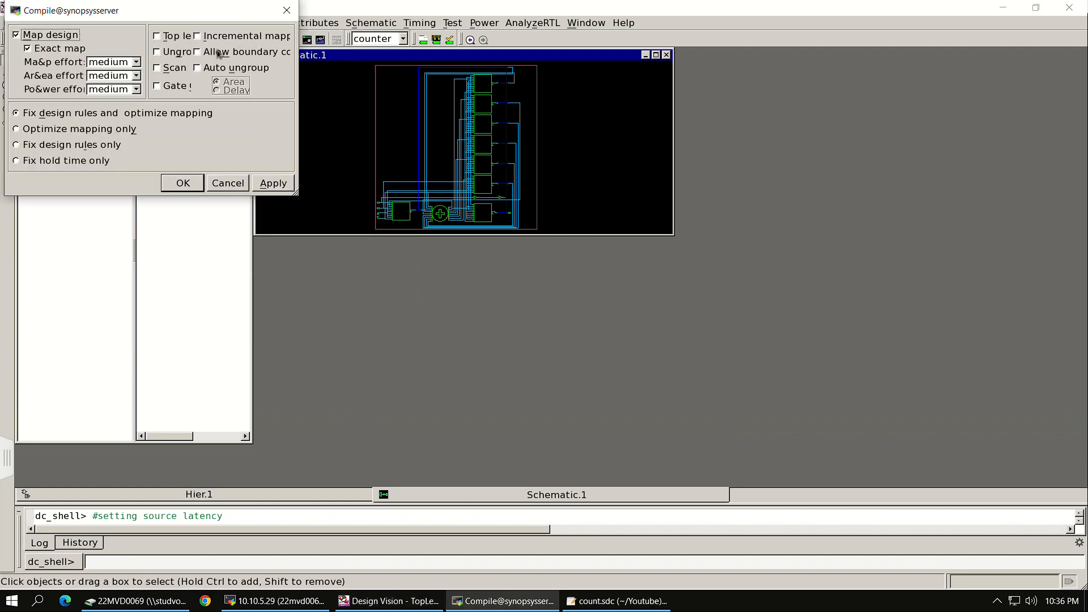
{"action": "left_click", "coordinate": [210, 68]}
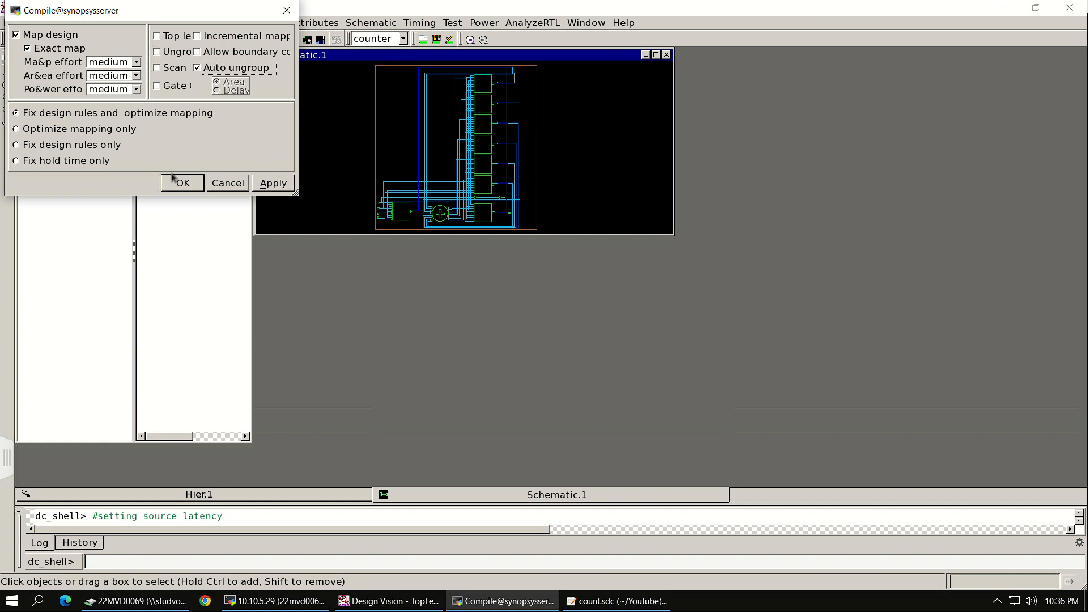
{"action": "left_click", "coordinate": [289, 186]}
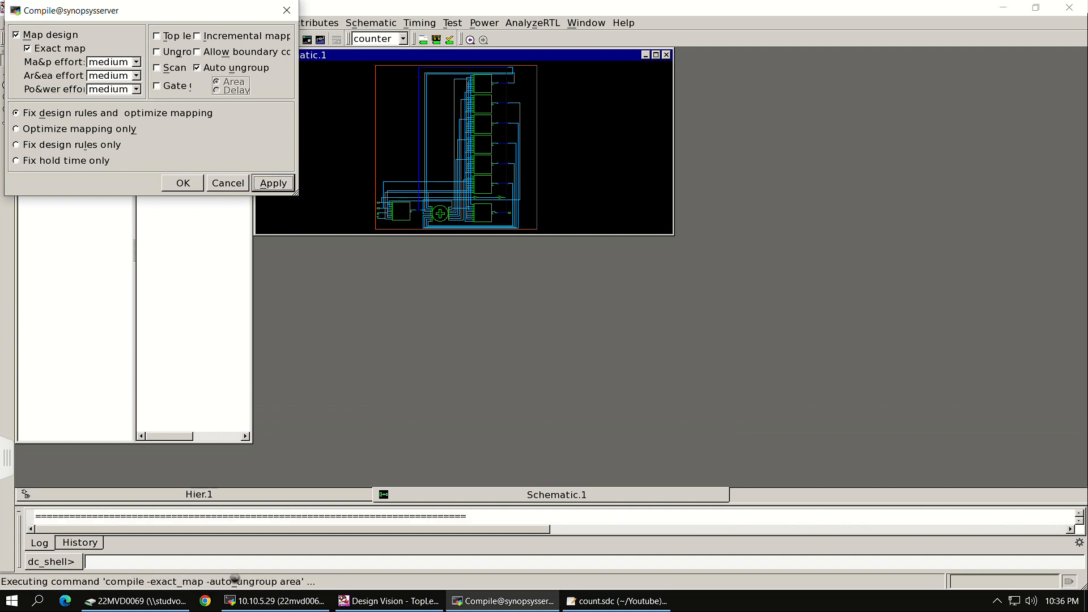
{"action": "left_click", "coordinate": [253, 533]}
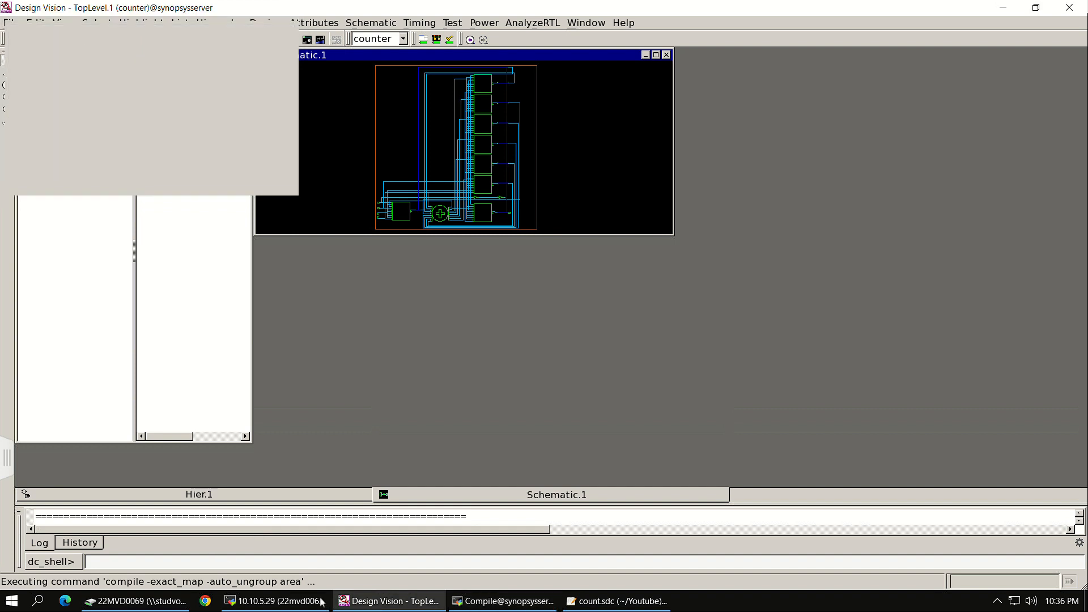
{"action": "left_click", "coordinate": [287, 596]}
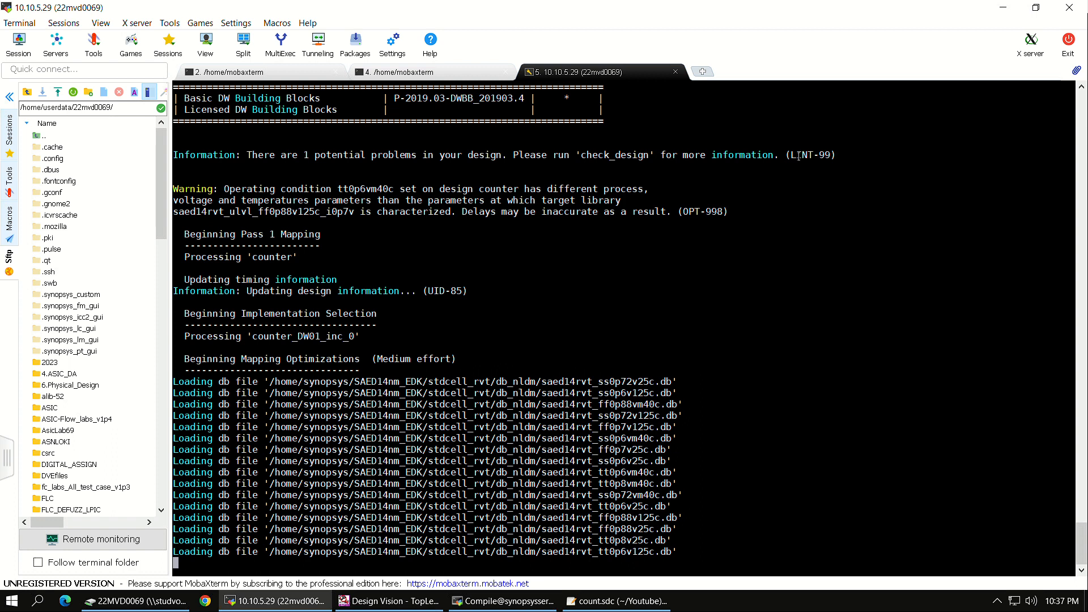
Start another SSH session from the saved 10.10.5.29 entry and list the files in the Youtube folder.
{"action": "left_click", "coordinate": [702, 72]}
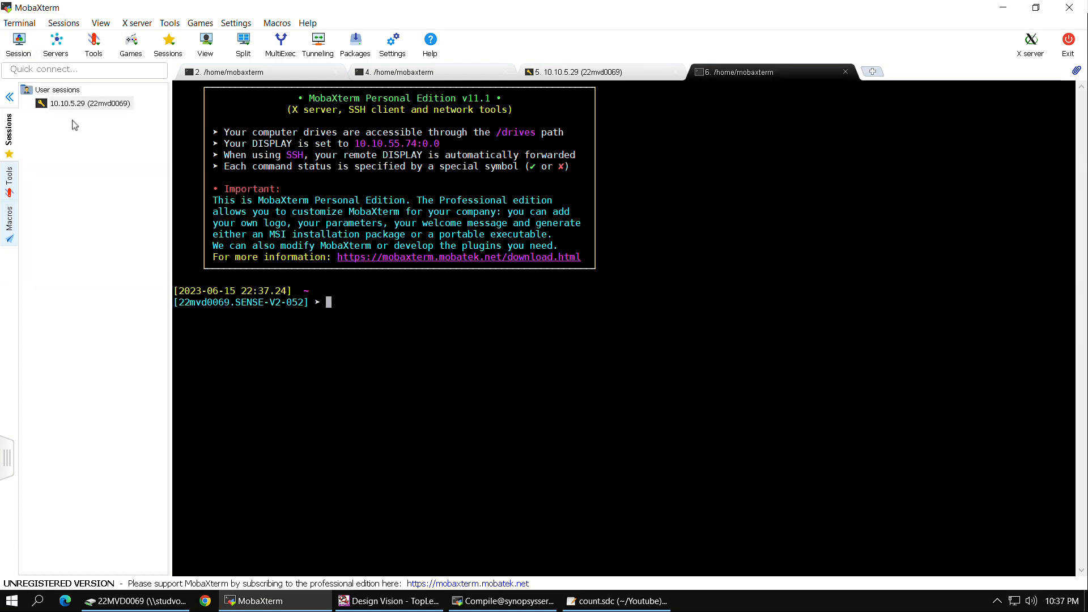
{"action": "double_click", "coordinate": [85, 103]}
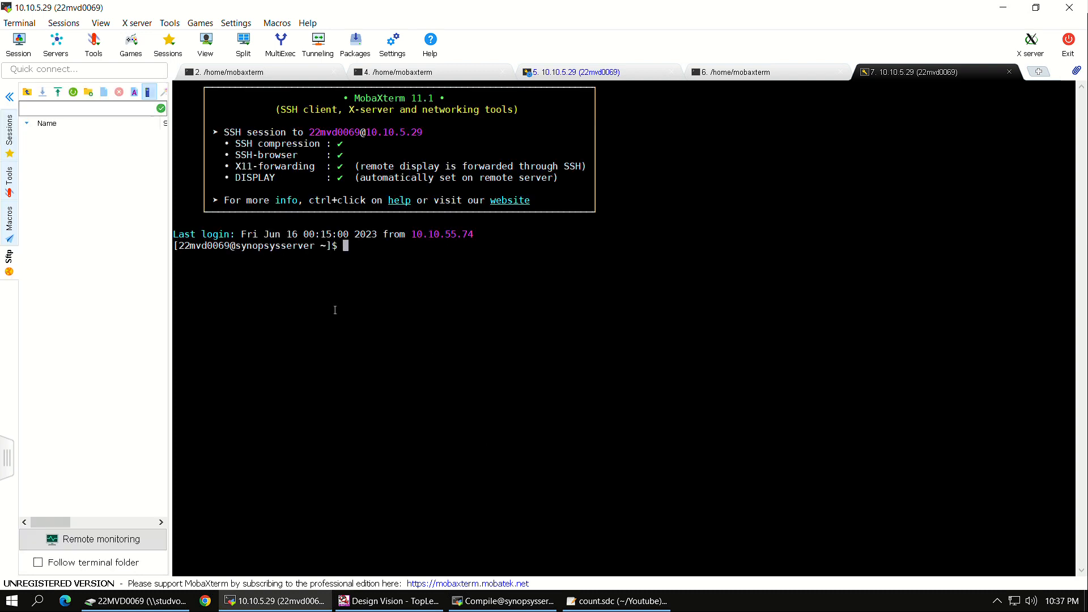
{"action": "type", "text": "cd Yo"}
{"action": "key", "text": "Tab"}
{"action": "key", "text": "Return"}
{"action": "type", "text": "ls"}
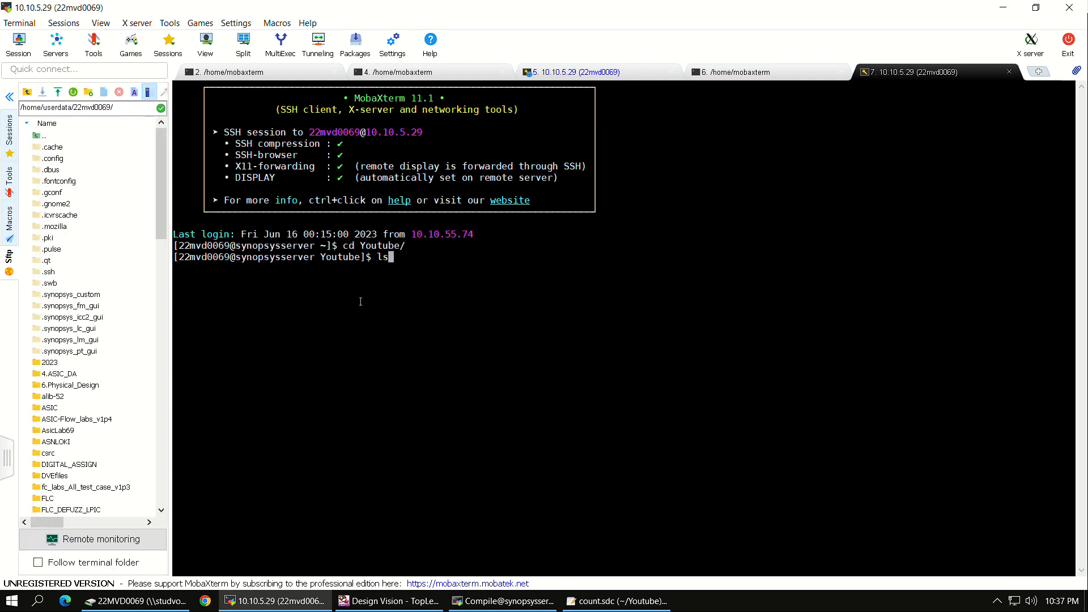
{"action": "key", "text": "Return"}
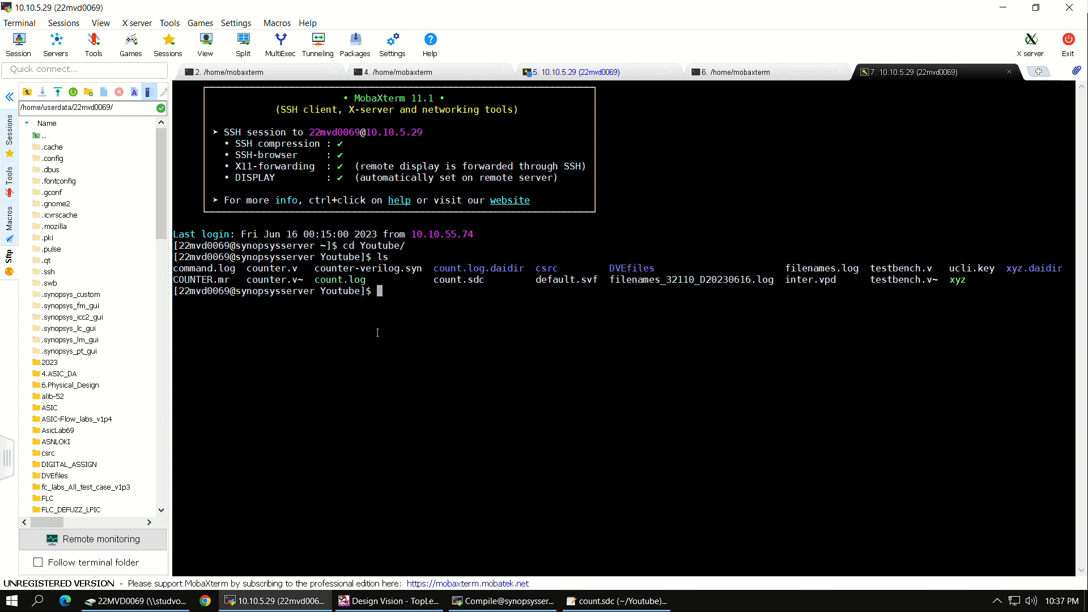
Try to open xyz from the Youtube folder in gedit with Unicode (UTF-8) coding, and close the editor.
{"action": "type", "text": "gedit xyz &"}
{"action": "key", "text": "Return"}
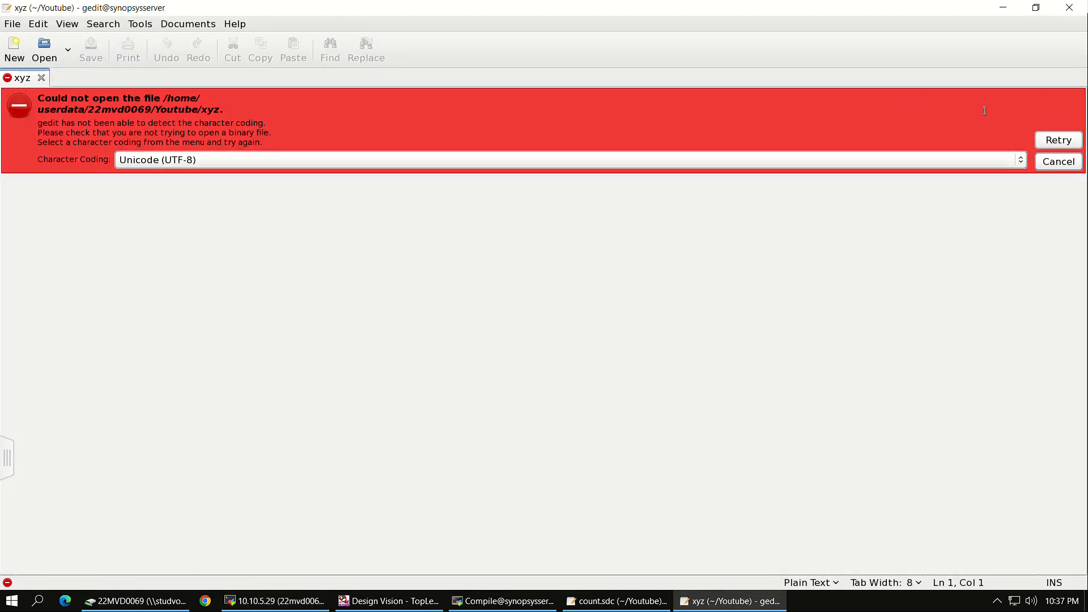
{"action": "left_click", "coordinate": [1058, 140]}
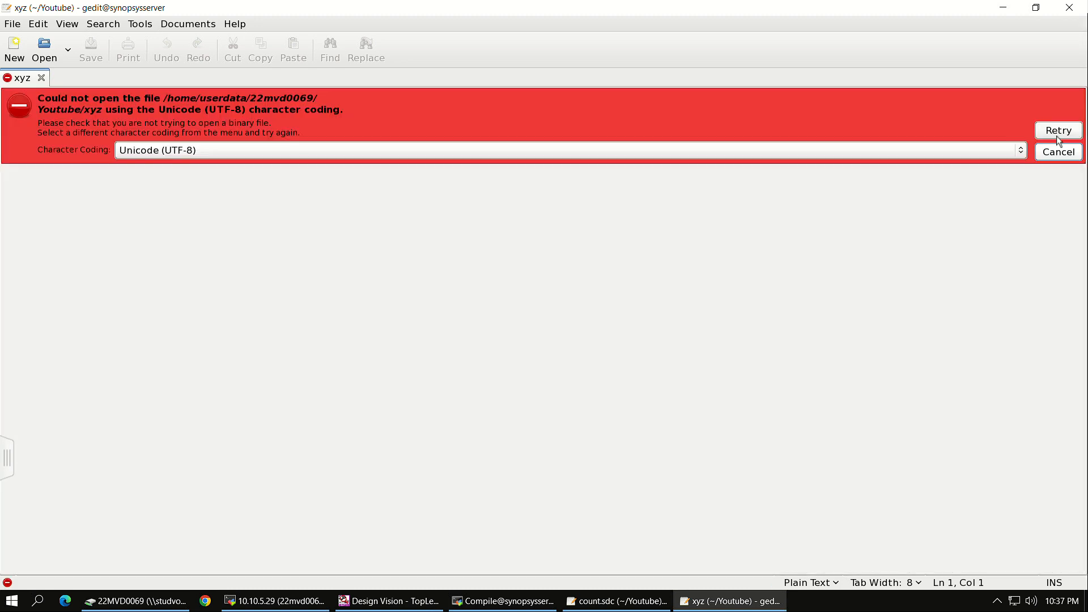
{"action": "left_click", "coordinate": [1059, 162]}
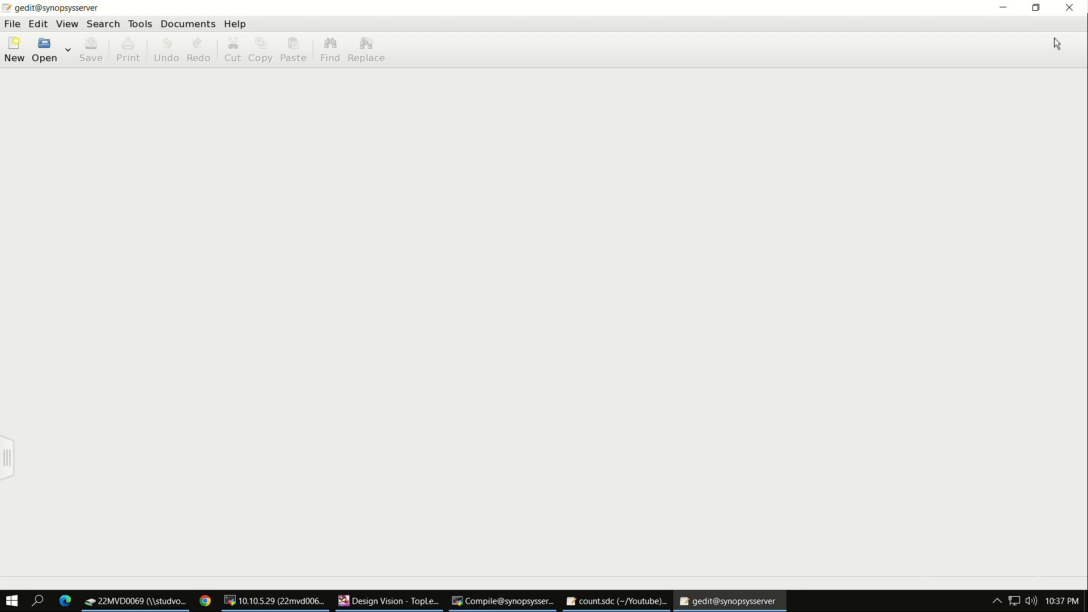
{"action": "left_click", "coordinate": [1070, 7]}
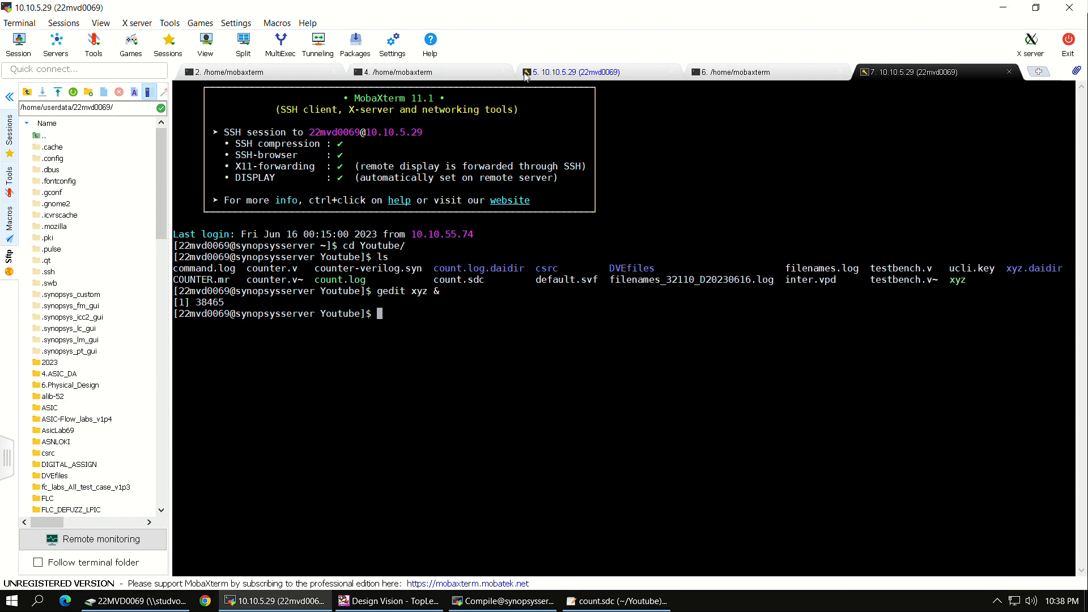
Check the compile log in the dc_shell terminal, dismiss the Compile dialog and switch back to Design Vision.
{"action": "left_click", "coordinate": [572, 72]}
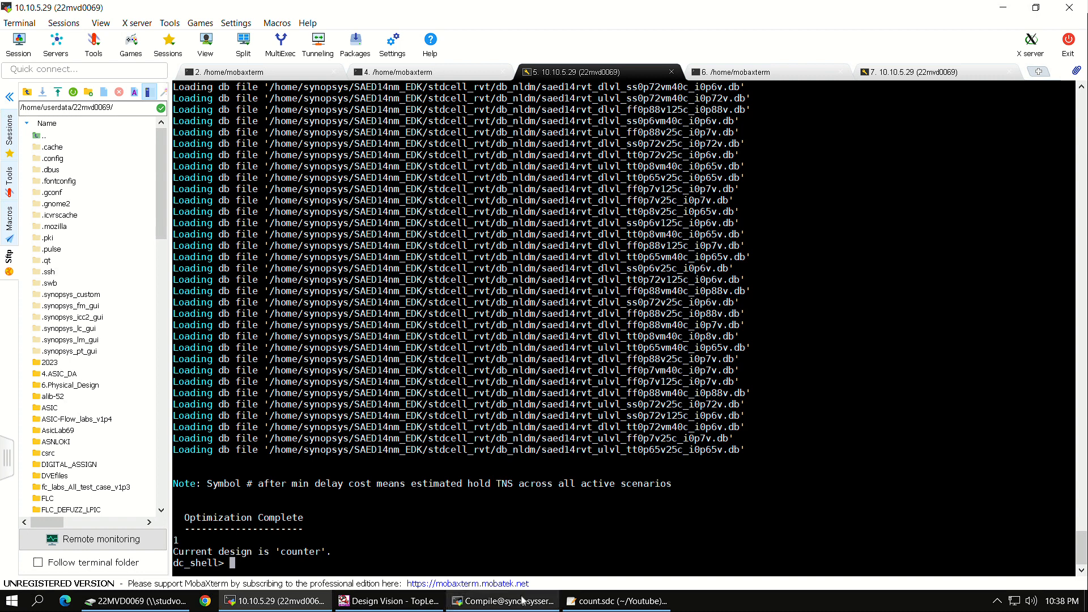
{"action": "left_click", "coordinate": [502, 600]}
{"action": "left_click", "coordinate": [238, 183]}
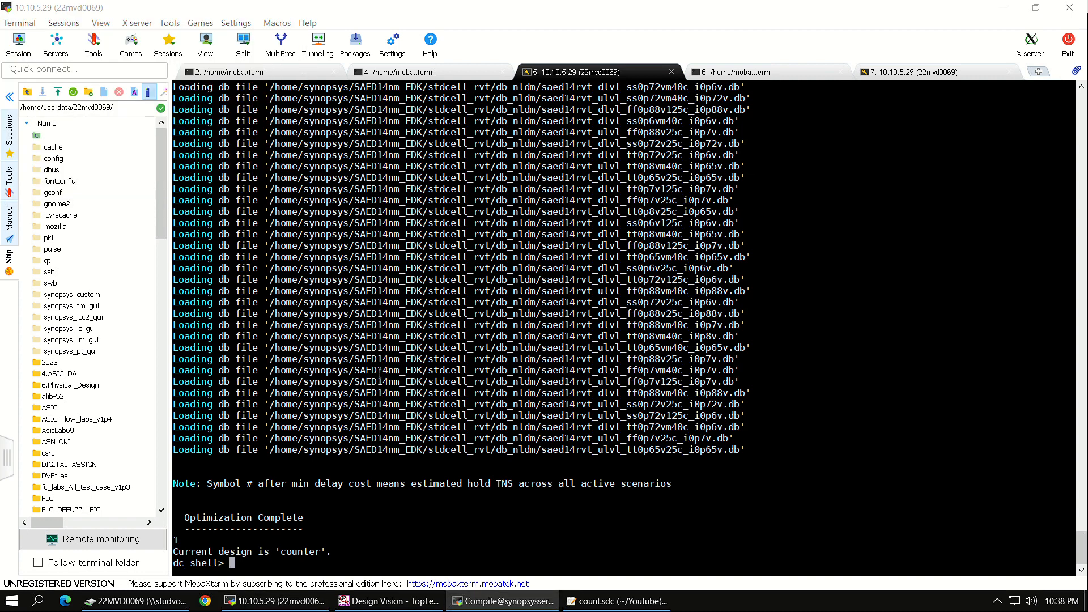
{"action": "left_click", "coordinate": [503, 601]}
{"action": "left_click", "coordinate": [344, 604]}
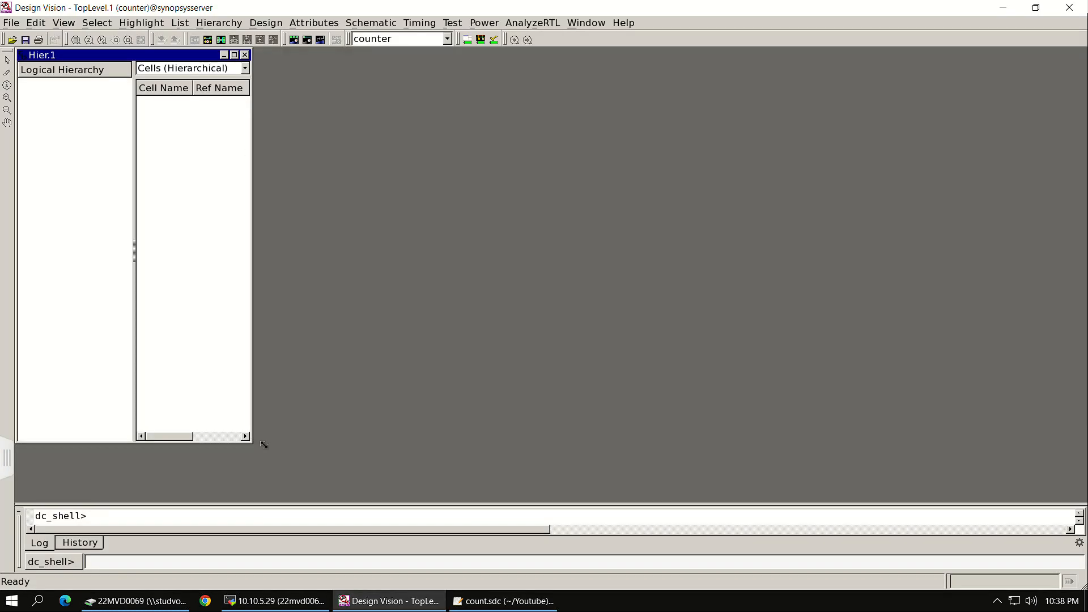
Enlarge the Hier.1 view and switch its object list to Cells (All) and Pins of Child Cells.
{"action": "left_click_drag", "start_coordinate": [258, 443], "coordinate": [1086, 497]}
{"action": "left_click", "coordinate": [631, 69]}
{"action": "left_click", "coordinate": [623, 93]}
{"action": "left_click", "coordinate": [626, 69]}
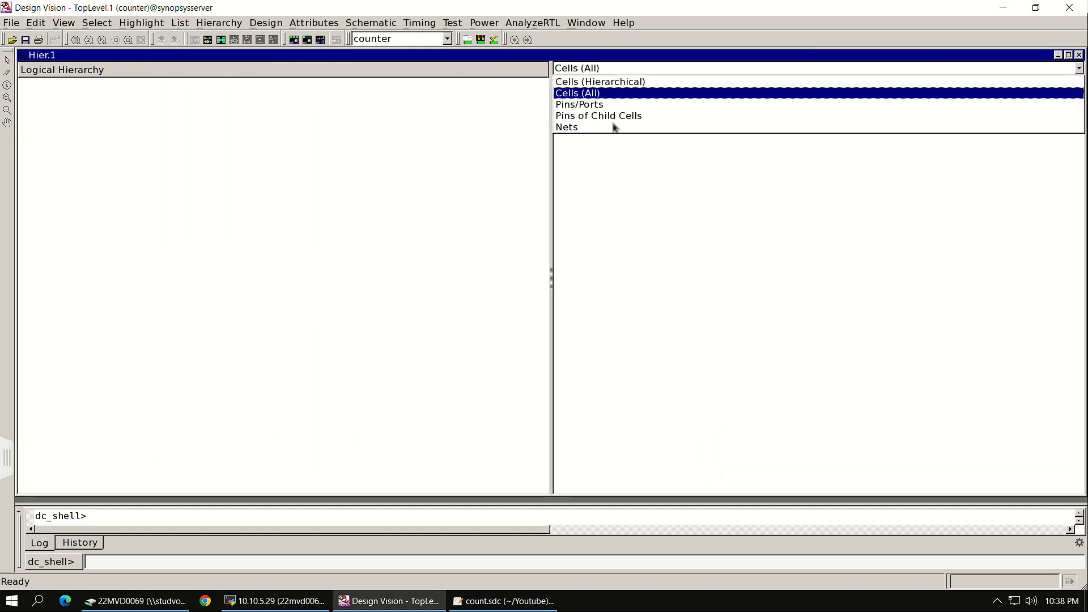
{"action": "left_click", "coordinate": [601, 116]}
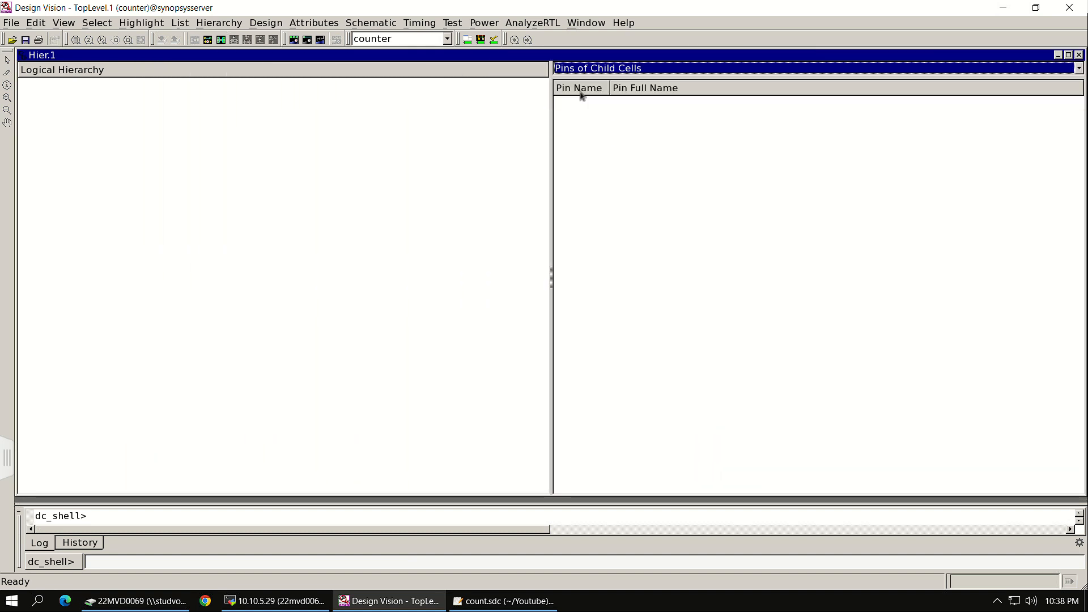
Open a new main window for counter and create a path schematic with the default From, Through and To pin settings.
{"action": "left_click", "coordinate": [541, 23]}
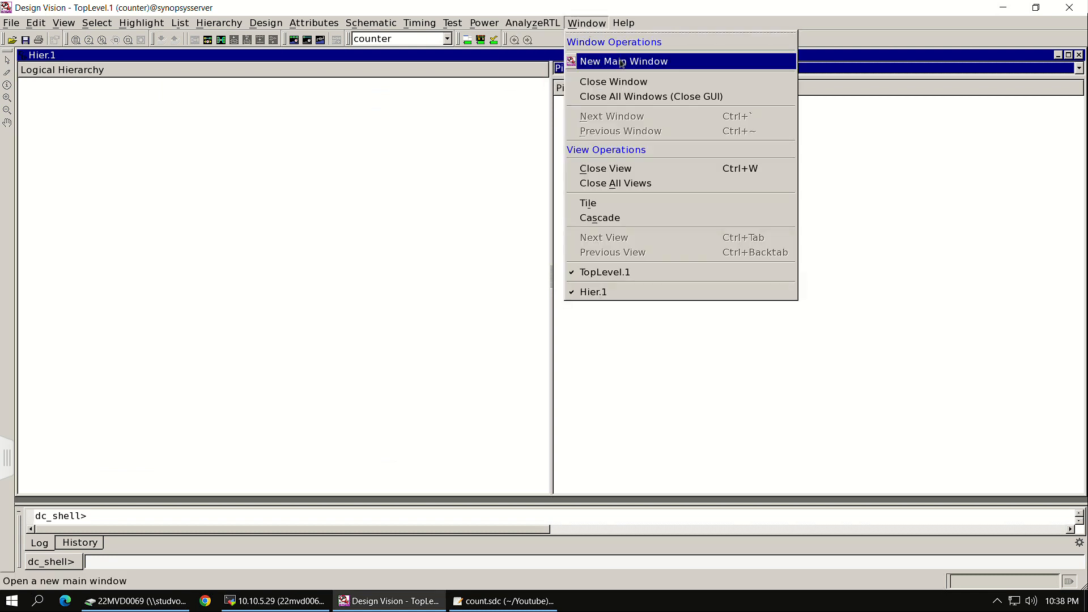
{"action": "left_click", "coordinate": [622, 62]}
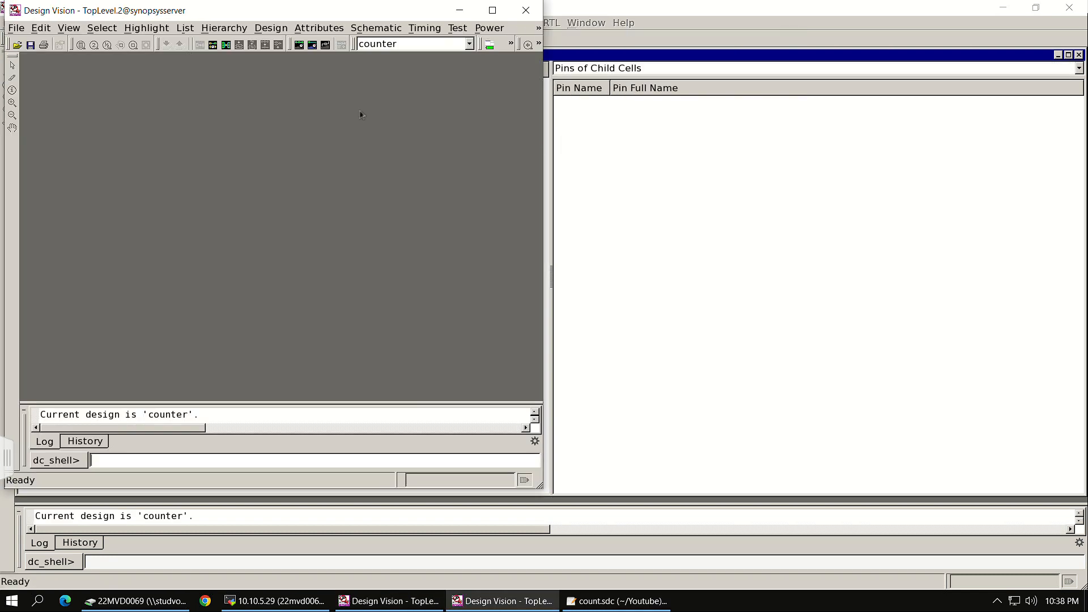
{"action": "left_click", "coordinate": [222, 46]}
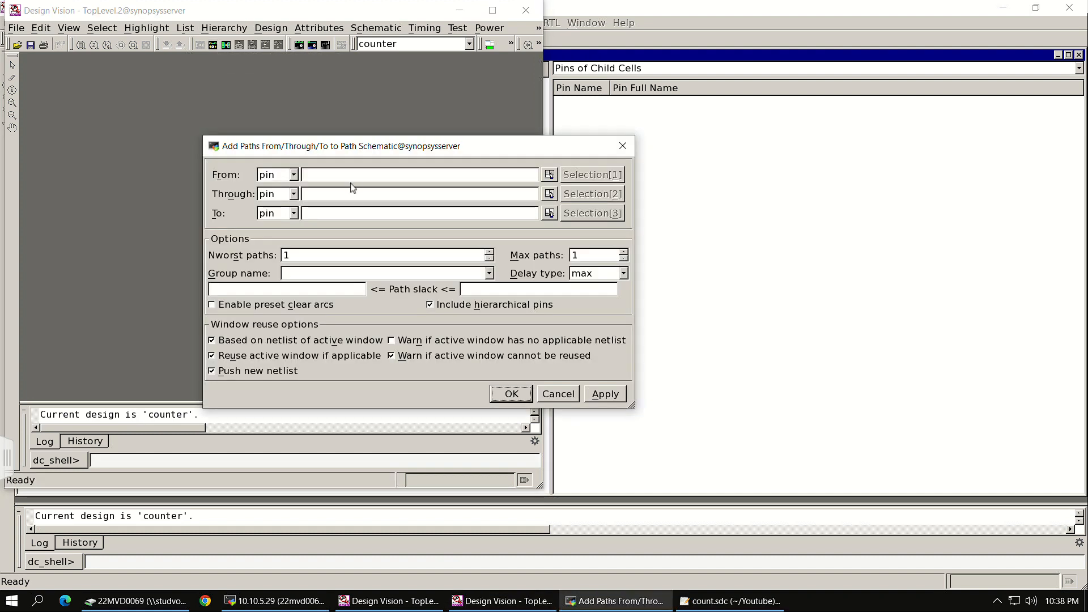
{"action": "left_click", "coordinate": [293, 175]}
{"action": "left_click", "coordinate": [287, 187]}
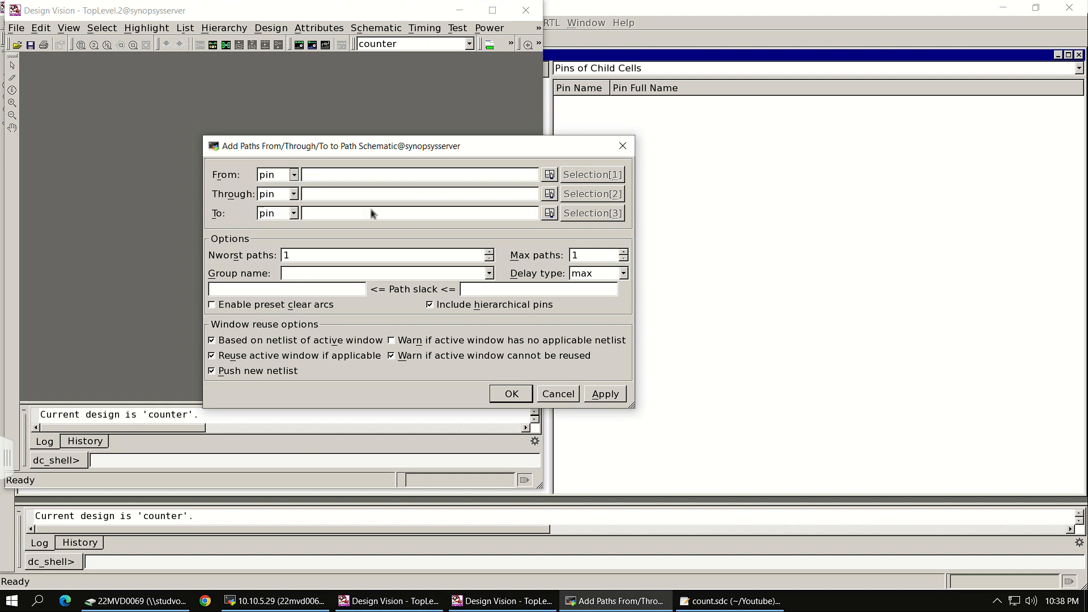
{"action": "left_click", "coordinate": [516, 395]}
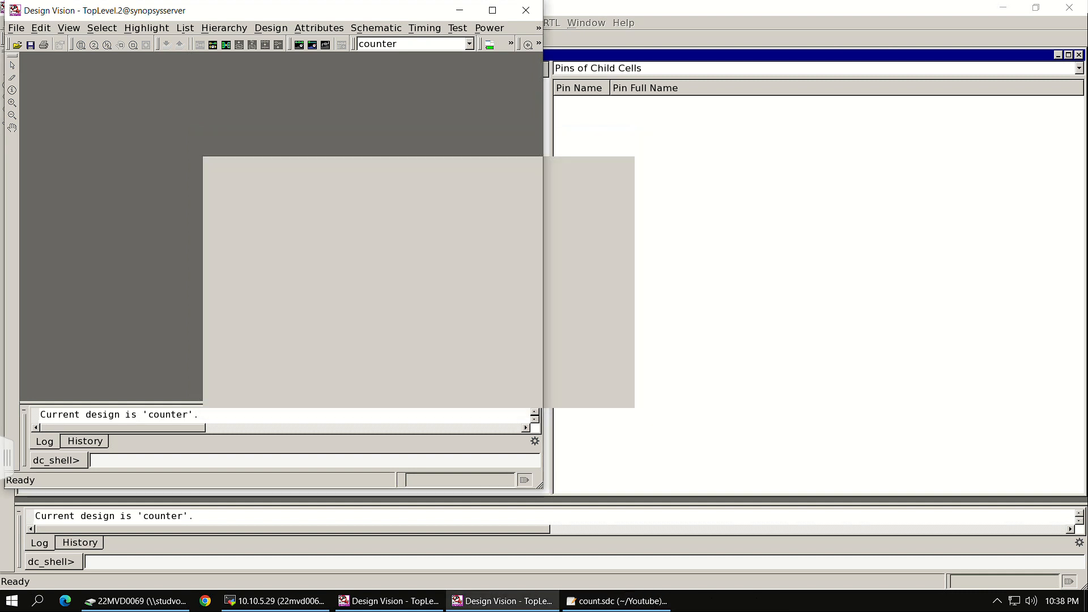
Enlarge the path schematic and expand the logic connected to temp_reg[0] and the add_13/U1_1_1 adder cell.
{"action": "double_click", "coordinate": [76, 117]}
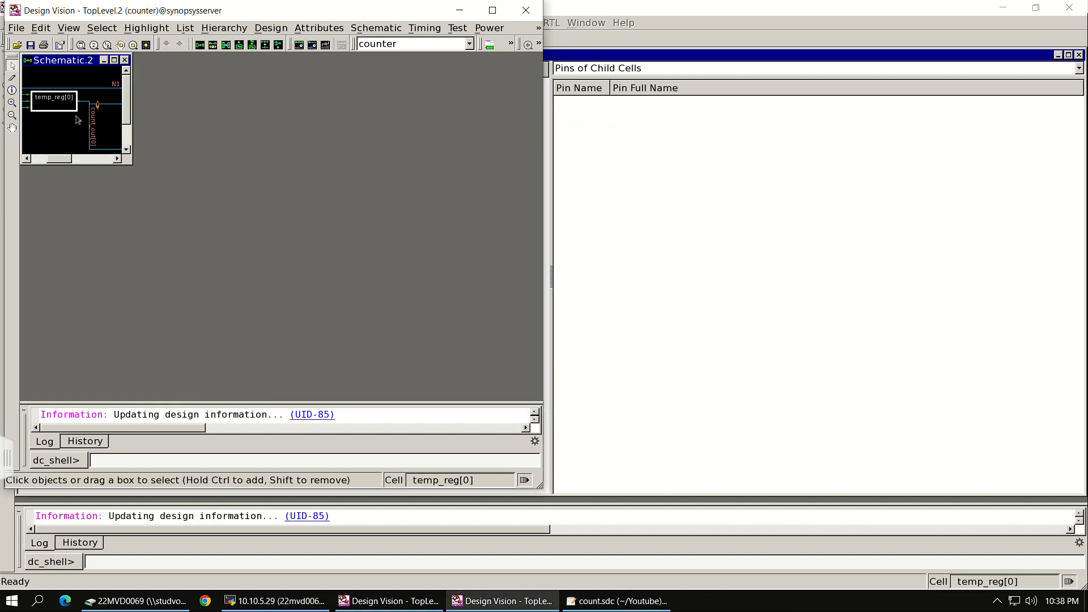
{"action": "left_click", "coordinate": [110, 138]}
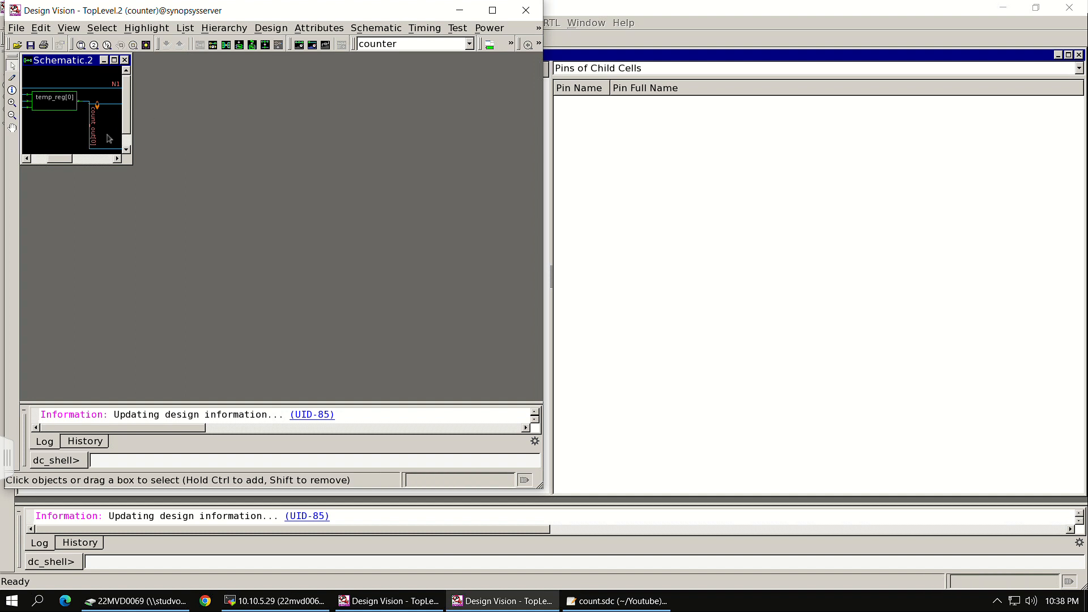
{"action": "left_click_drag", "start_coordinate": [133, 165], "coordinate": [562, 396]}
{"action": "left_click", "coordinate": [419, 246]}
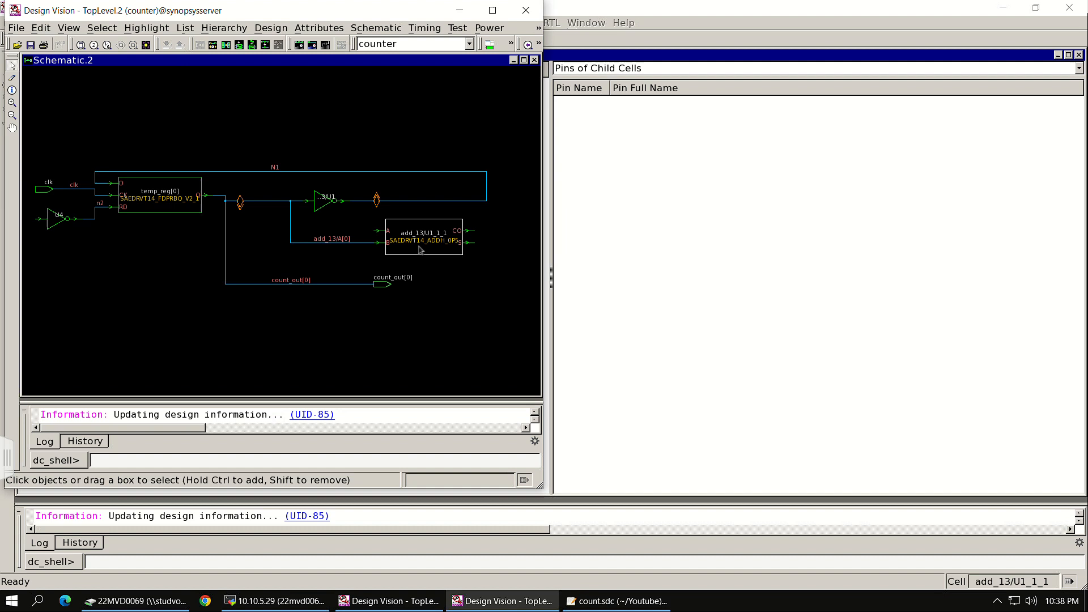
{"action": "left_click", "coordinate": [236, 219]}
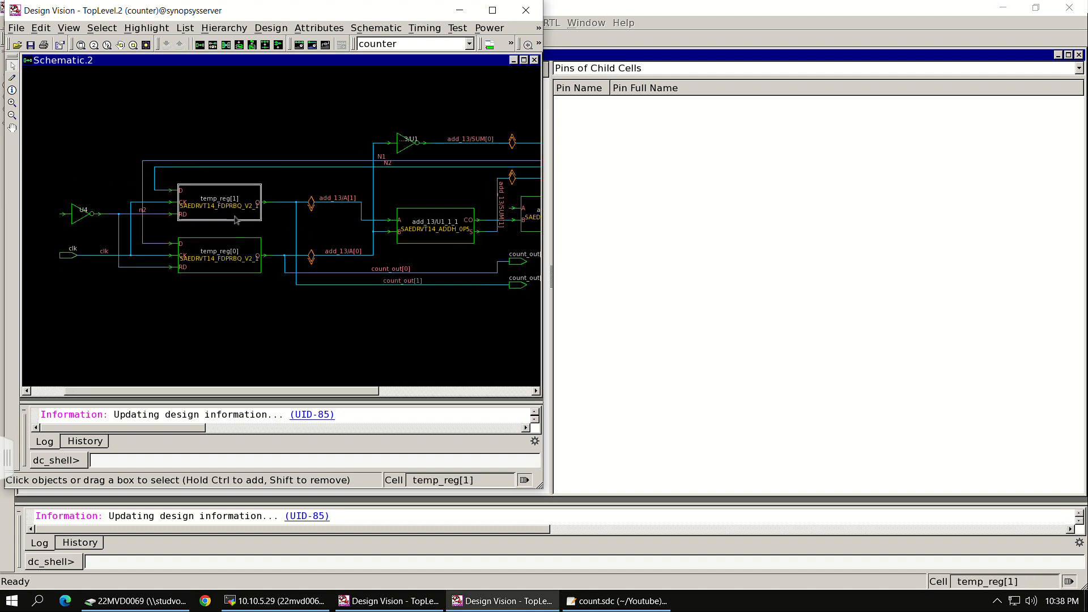
{"action": "left_click", "coordinate": [222, 268]}
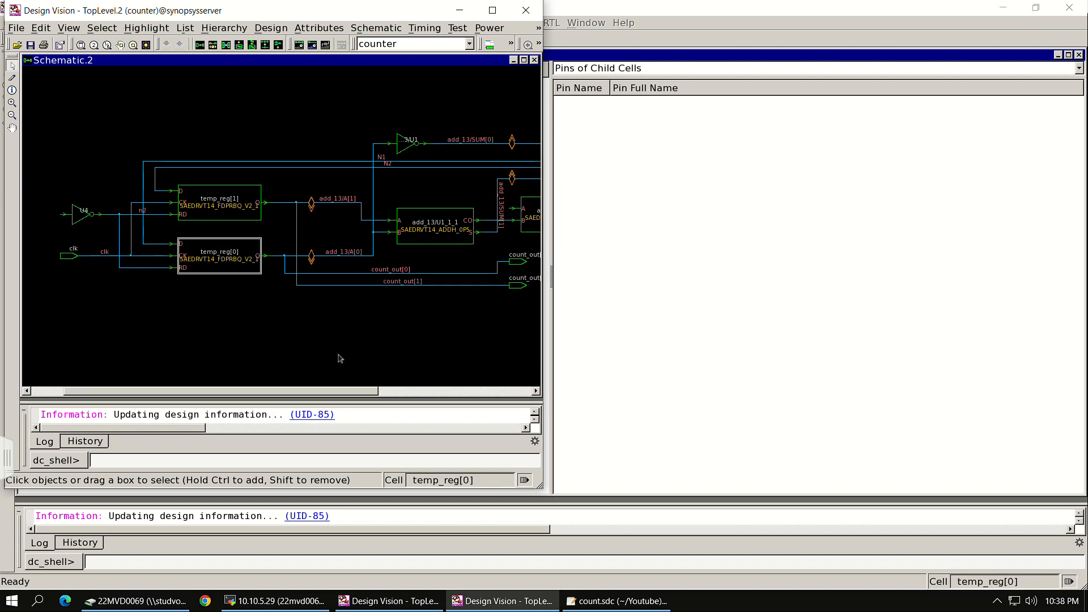
{"action": "left_click_drag", "start_coordinate": [388, 402], "coordinate": [236, 381]}
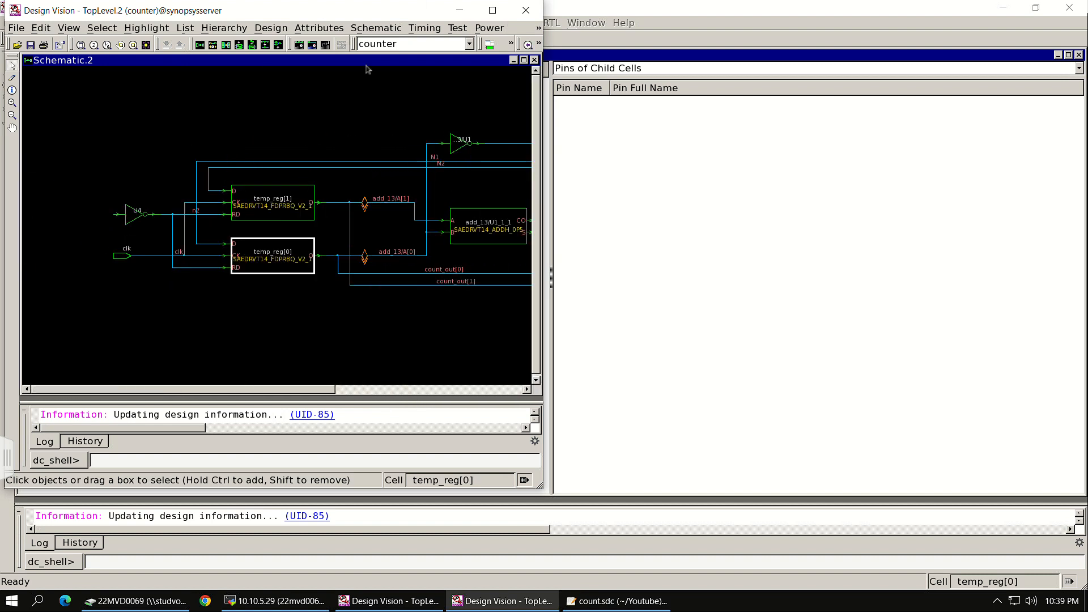
Create a separate schematic of the selected temp_reg[0] cell, expand its connections and maximize the view.
{"action": "left_click", "coordinate": [17, 29]}
{"action": "mouse_move", "coordinate": [215, 29]}
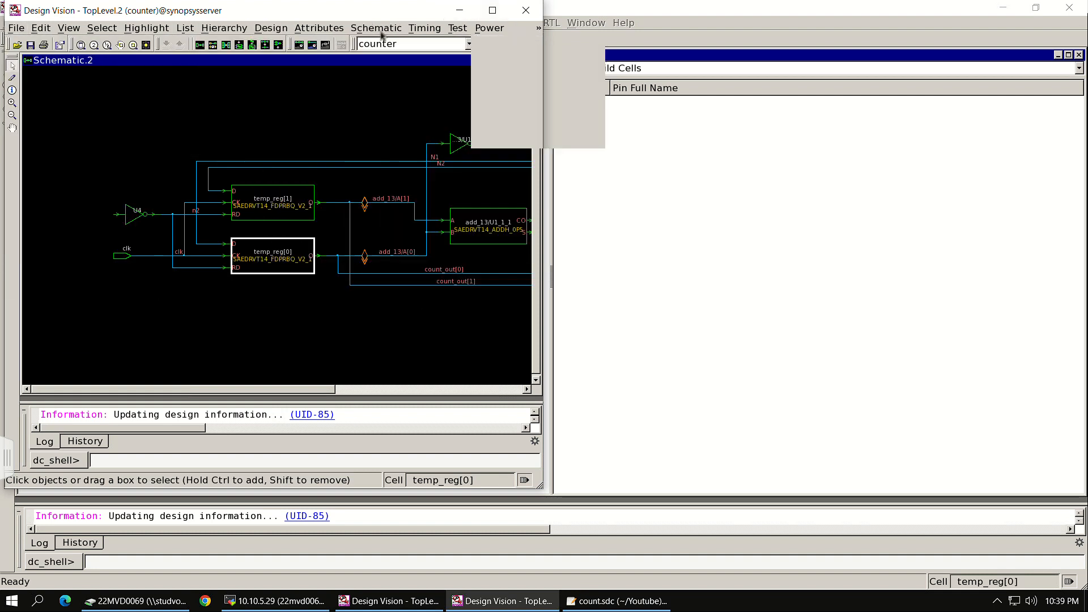
{"action": "left_click", "coordinate": [400, 47]}
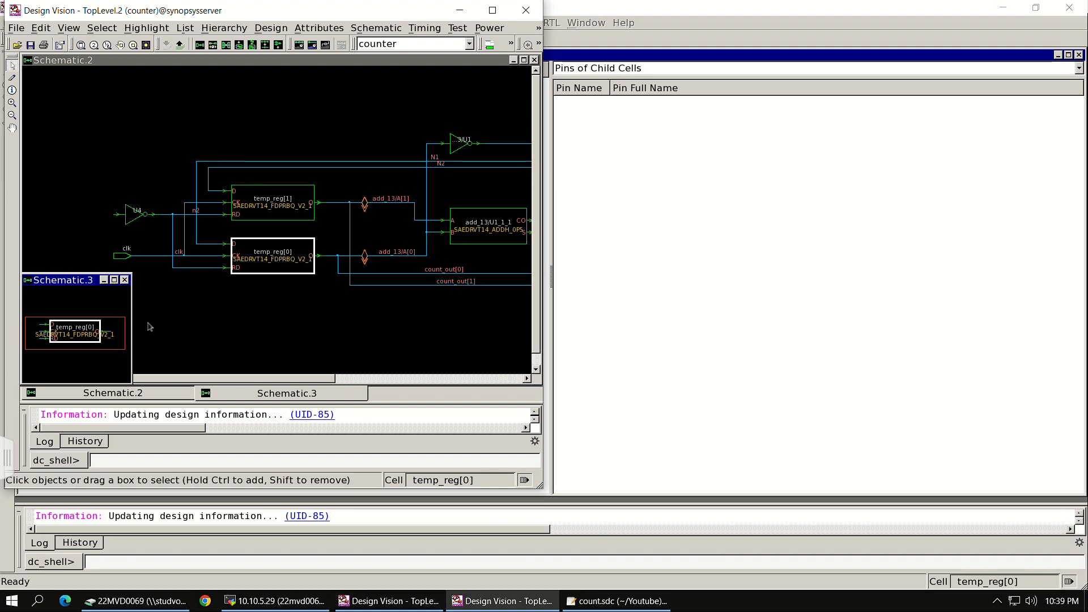
{"action": "left_click", "coordinate": [115, 326]}
{"action": "double_click", "coordinate": [87, 329]}
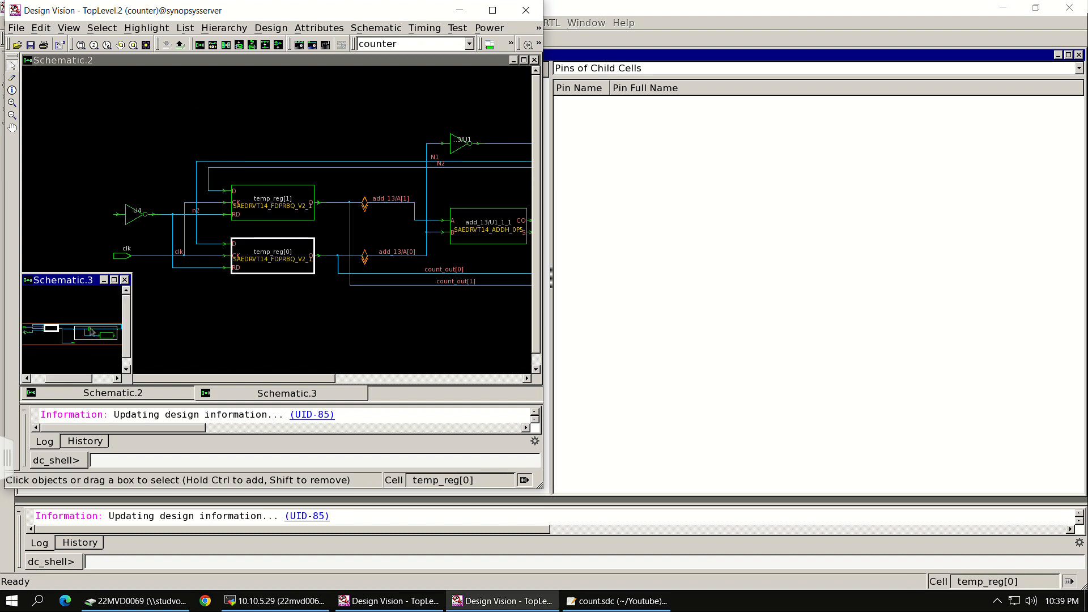
{"action": "left_click", "coordinate": [113, 280]}
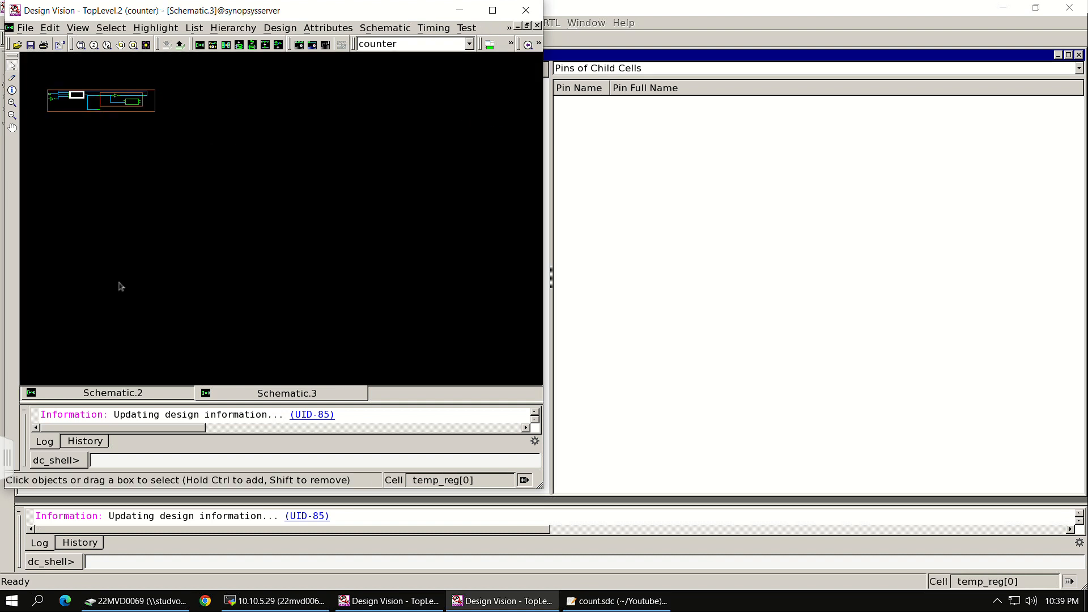
Fit the temp_reg[0] schematic to the view and close the second counter window.
{"action": "left_click", "coordinate": [130, 86]}
{"action": "key", "text": "f"}
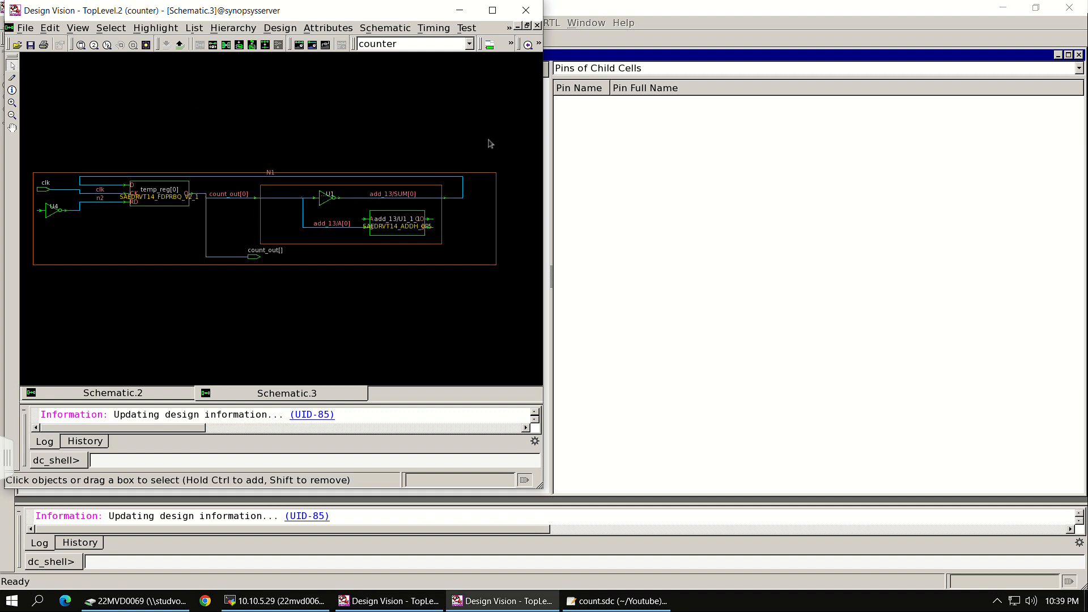
{"action": "left_click", "coordinate": [525, 10]}
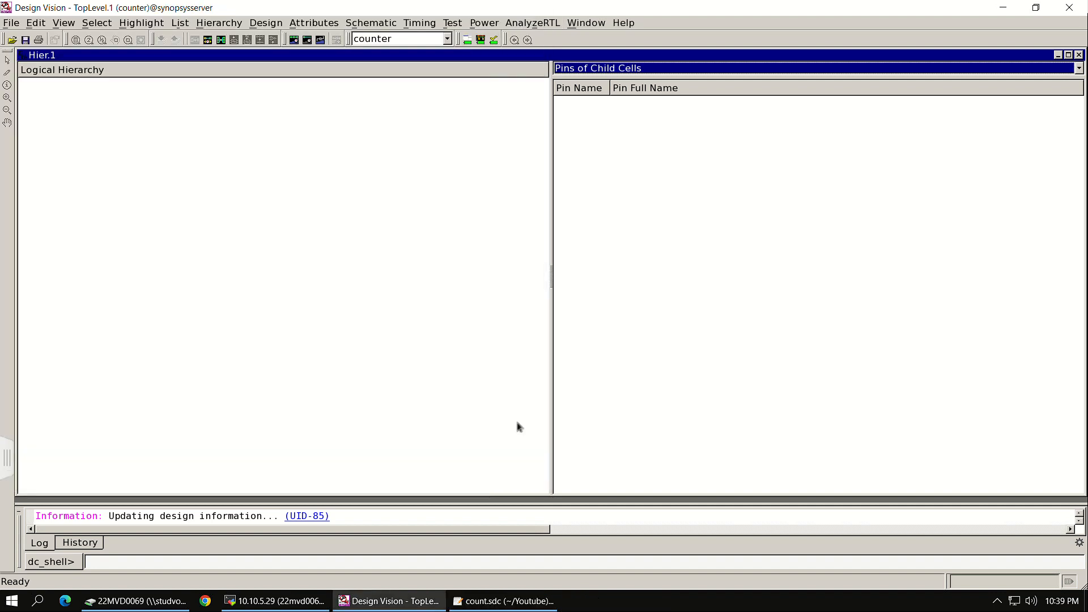
Choose SAEDRVT14_ELVLDNOR_V2_3 as the driving library cell in the drive strength settings of the operating environment.
{"action": "left_click", "coordinate": [369, 24]}
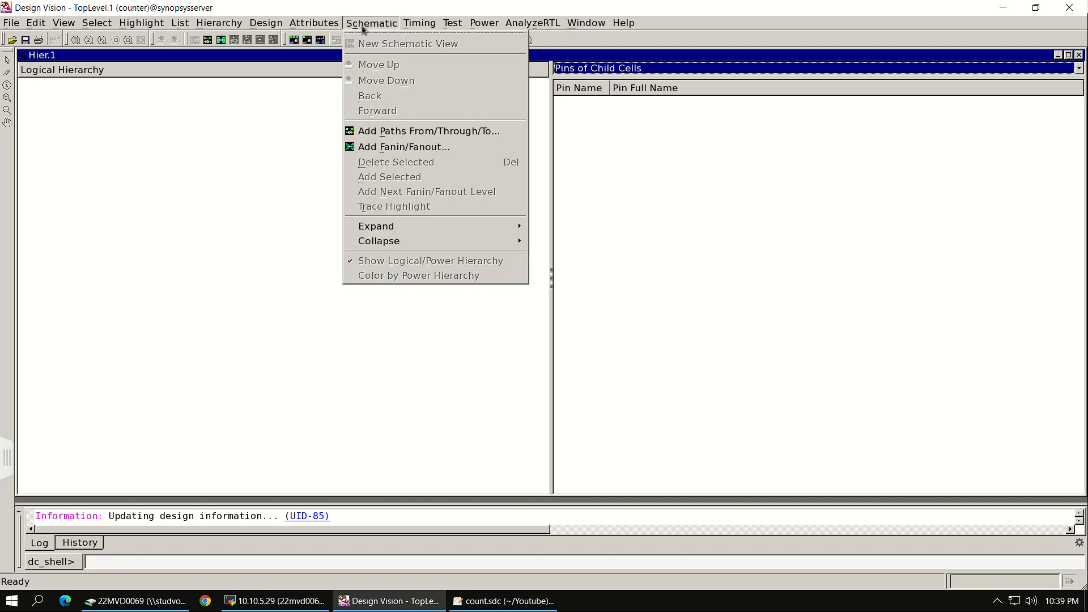
{"action": "mouse_move", "coordinate": [335, 29]}
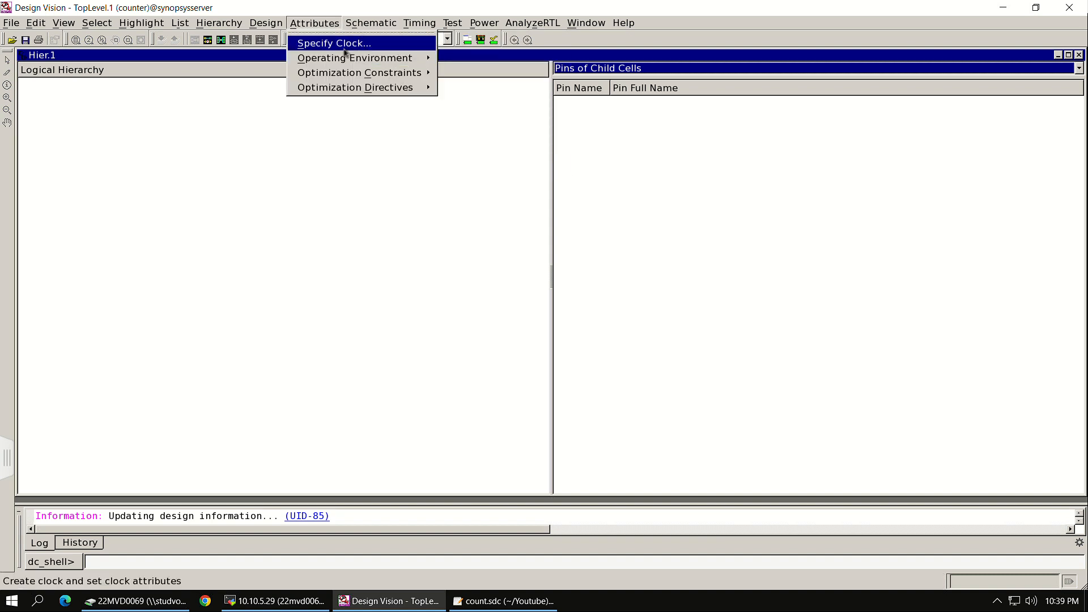
{"action": "mouse_move", "coordinate": [348, 59]}
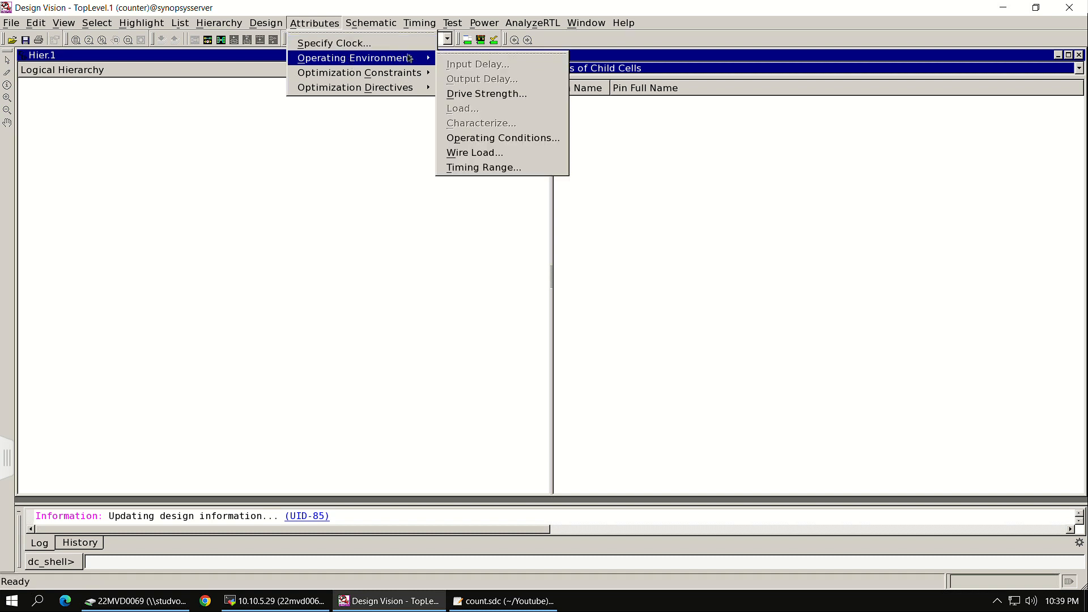
{"action": "left_click", "coordinate": [488, 94]}
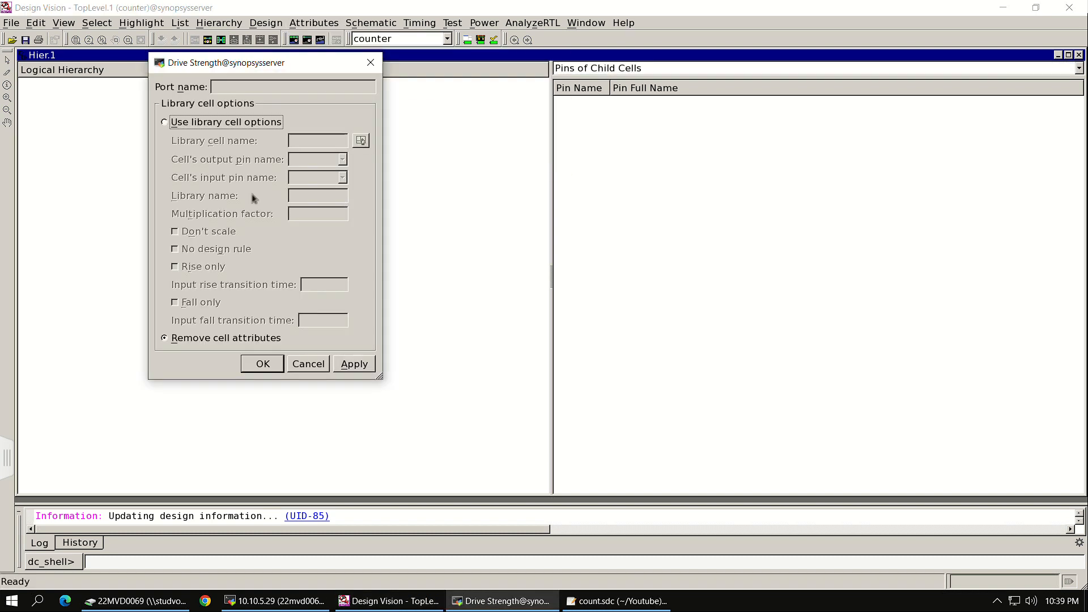
{"action": "key", "text": "space"}
{"action": "left_click", "coordinate": [363, 141]}
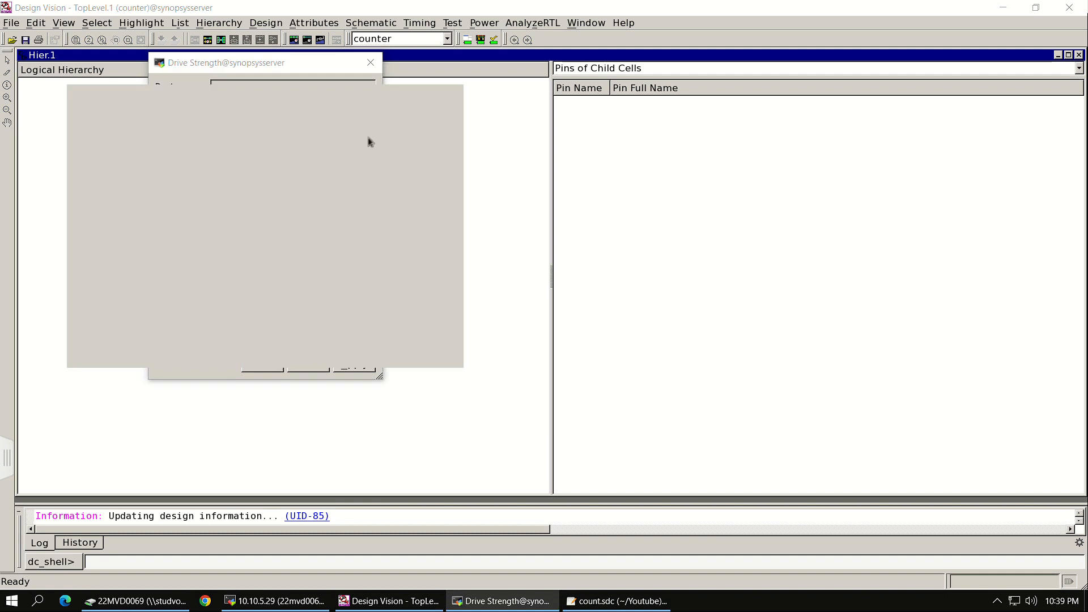
{"action": "left_click", "coordinate": [182, 164]}
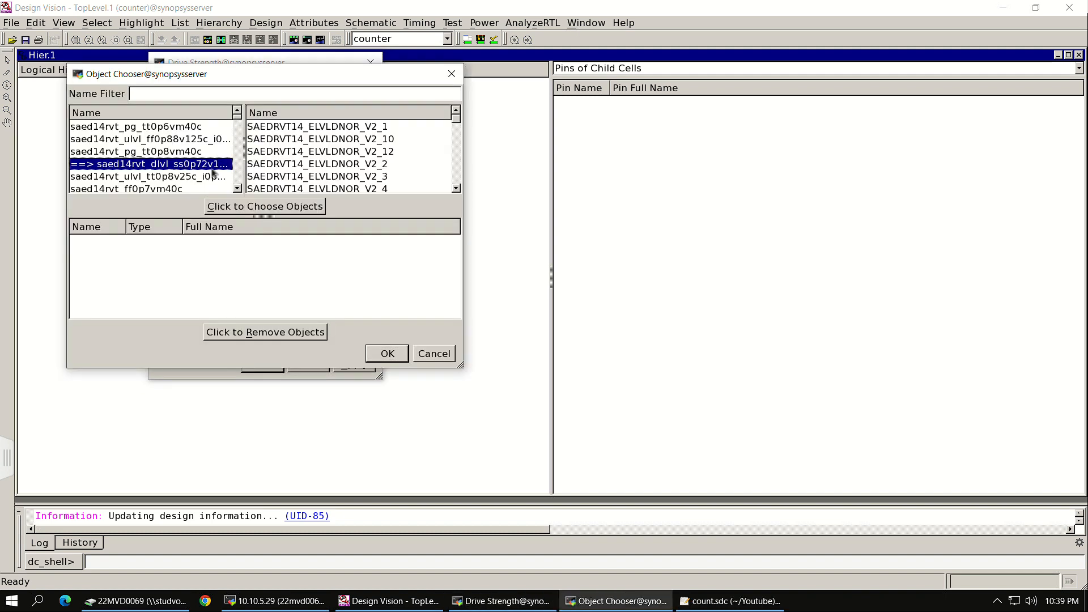
{"action": "left_click", "coordinate": [283, 178]}
{"action": "left_click", "coordinate": [274, 210]}
{"action": "left_click", "coordinate": [224, 242]}
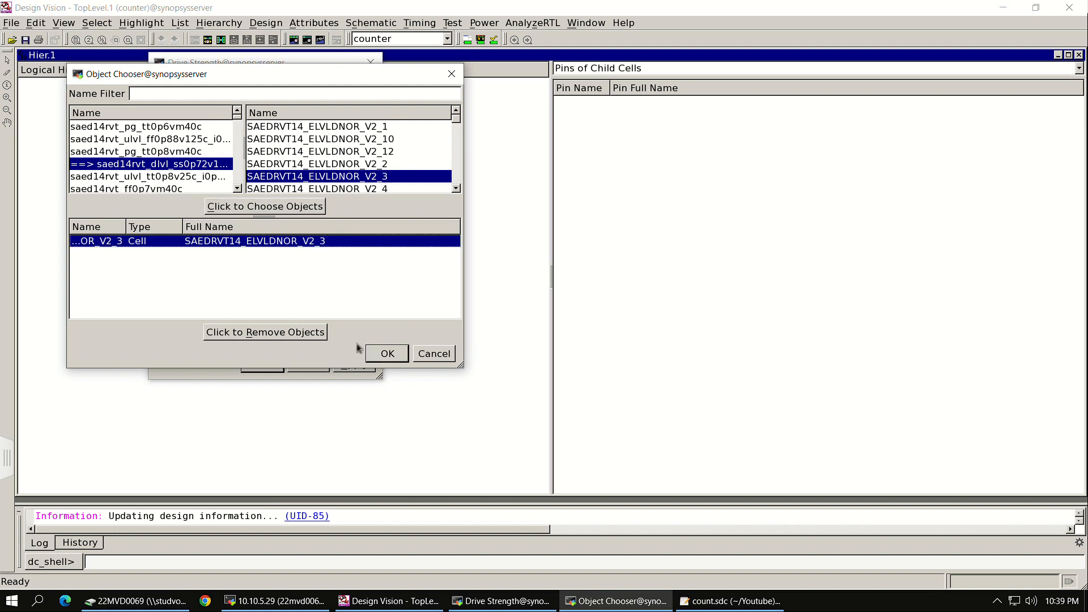
{"action": "left_click", "coordinate": [387, 353]}
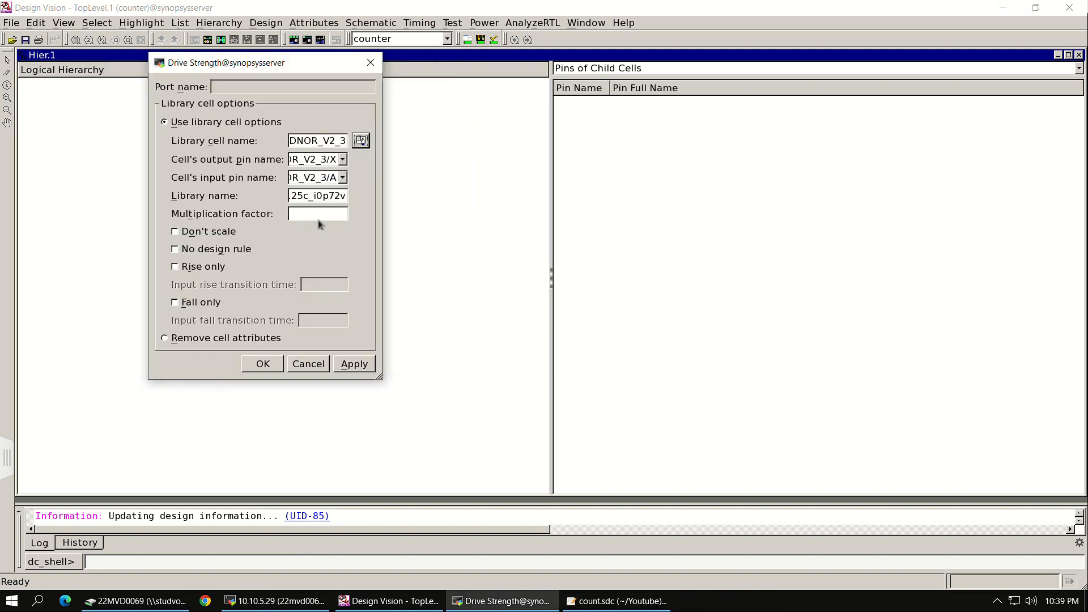
Set the drive strength multiplication factor to 10, enable Fall only, and discard the drive strength settings.
{"action": "type", "text": "10"}
{"action": "left_click", "coordinate": [200, 303]}
{"action": "left_click", "coordinate": [204, 267]}
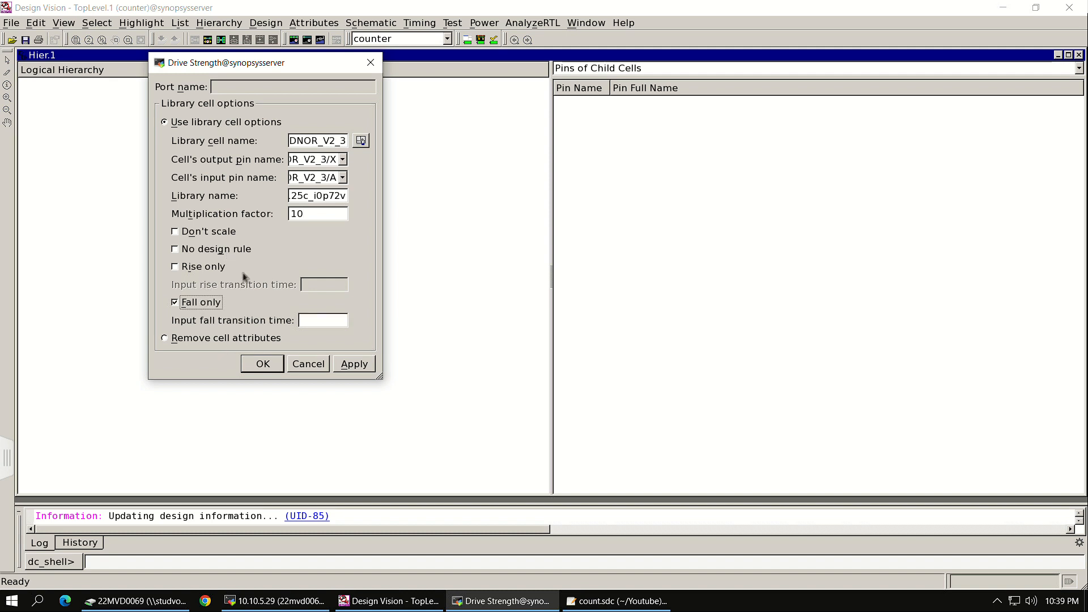
{"action": "left_click", "coordinate": [308, 363]}
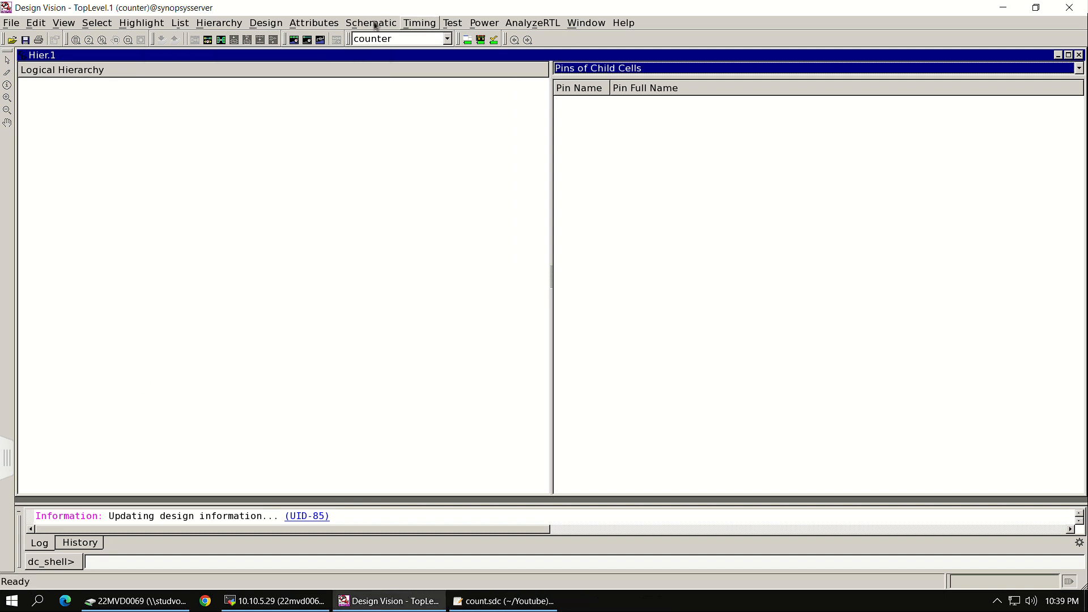
Examine the counter design's optimization constraint and design rule settings, and close them without entering values.
{"action": "left_click", "coordinate": [374, 22]}
{"action": "left_click", "coordinate": [320, 23]}
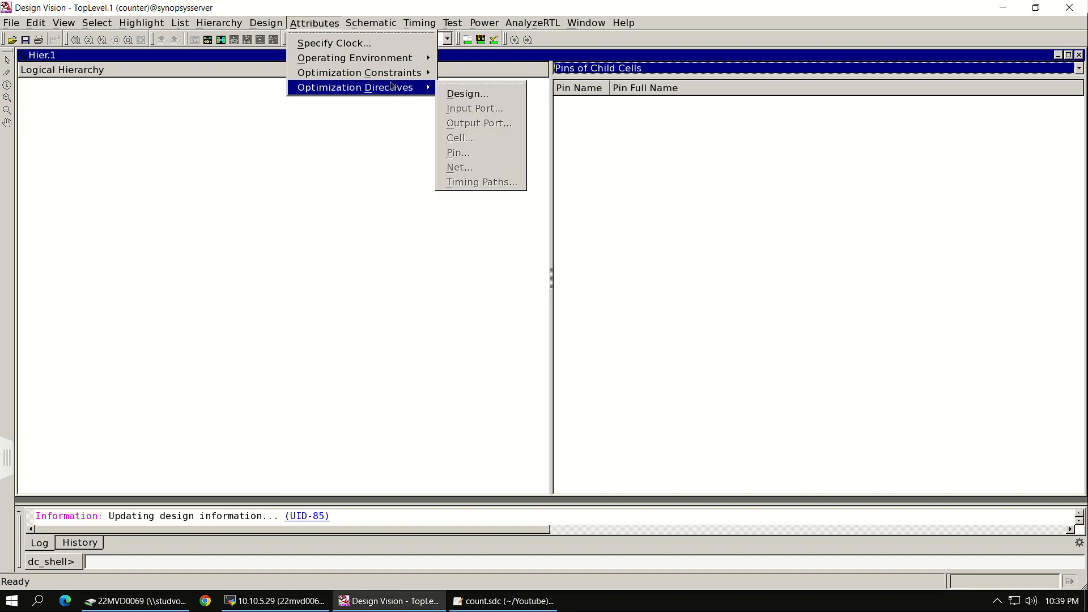
{"action": "mouse_move", "coordinate": [399, 76]}
{"action": "left_click", "coordinate": [476, 80]}
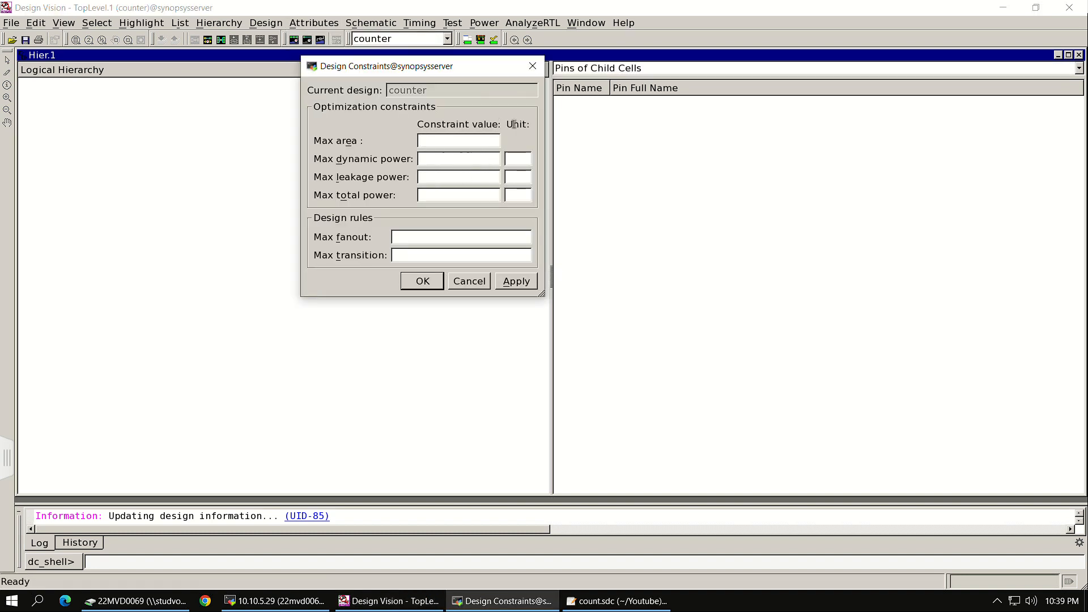
{"action": "left_click", "coordinate": [533, 67]}
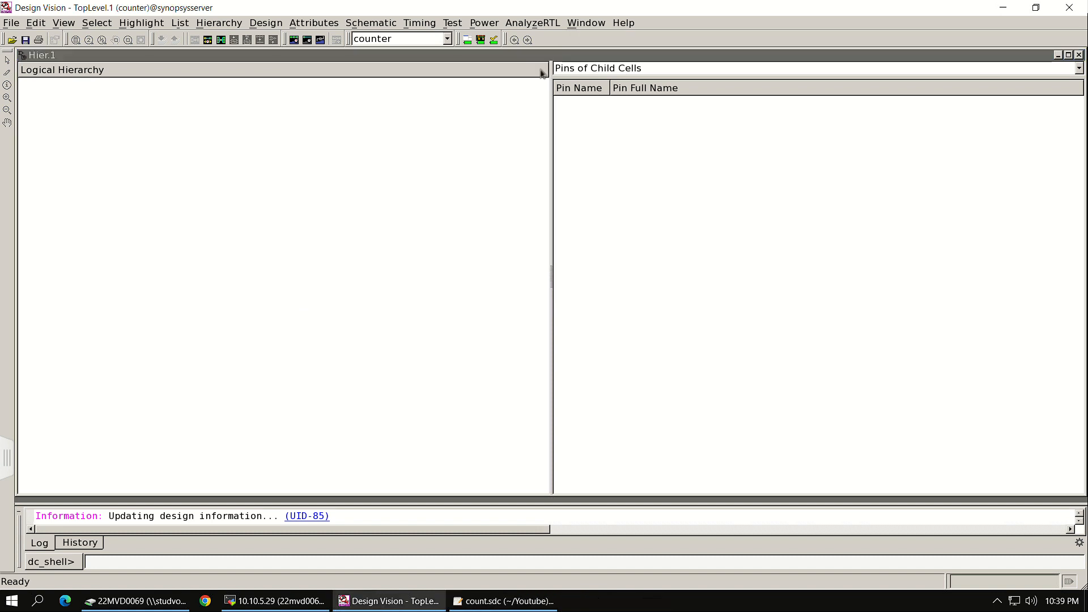
Open the counter design's optimization directives and examine the test scan style choices.
{"action": "left_click", "coordinate": [314, 23]}
{"action": "mouse_move", "coordinate": [430, 88]}
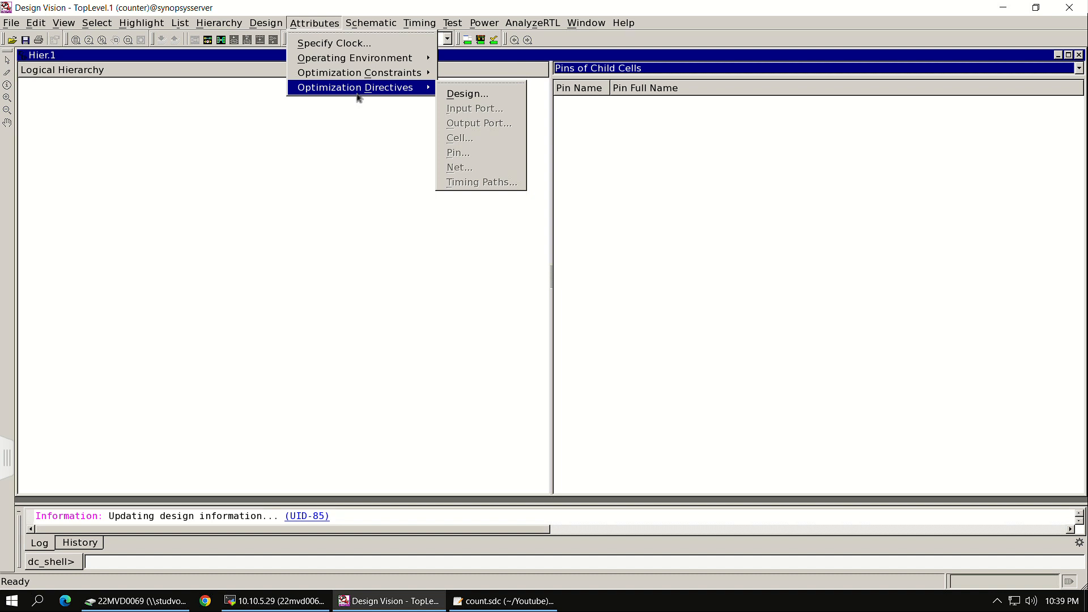
{"action": "left_click", "coordinate": [482, 100]}
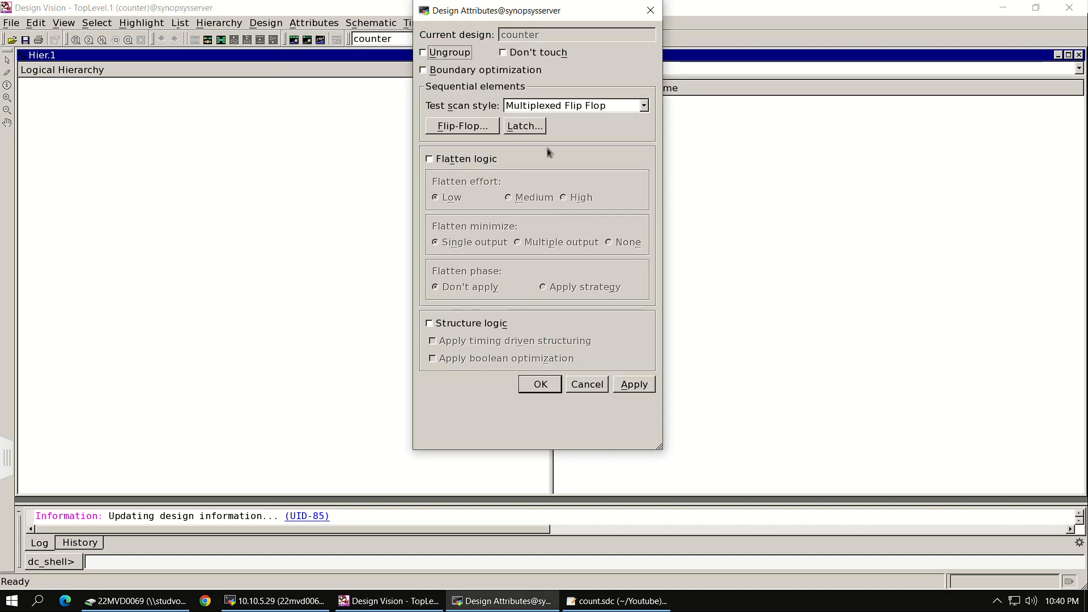
{"action": "left_click", "coordinate": [643, 105]}
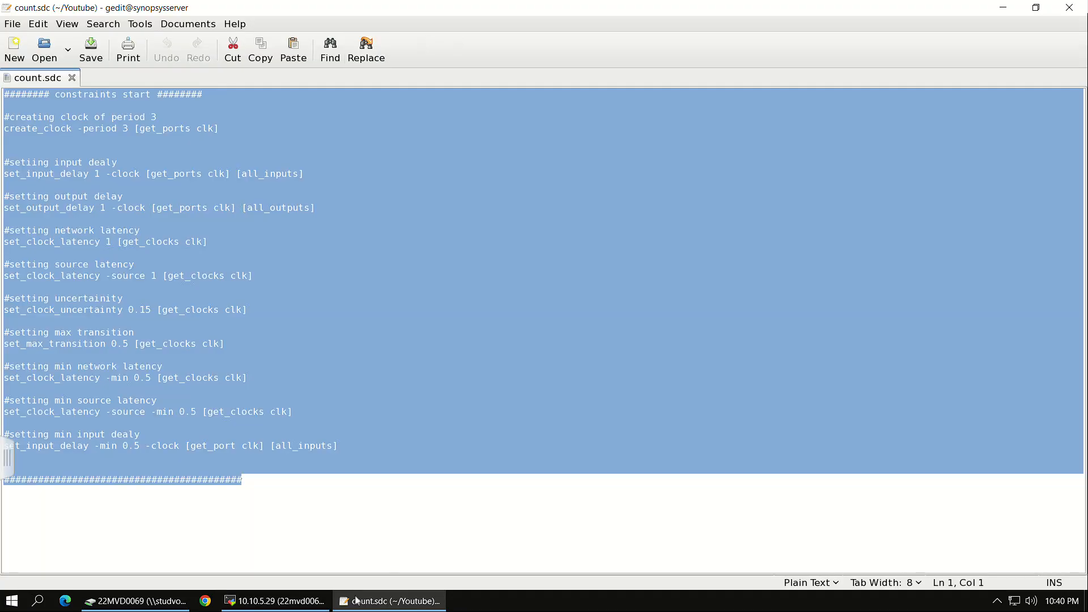
Switch to MobaXterm, look through the open terminal sessions and return to the one holding the synthesis log.
{"action": "left_click", "coordinate": [268, 602]}
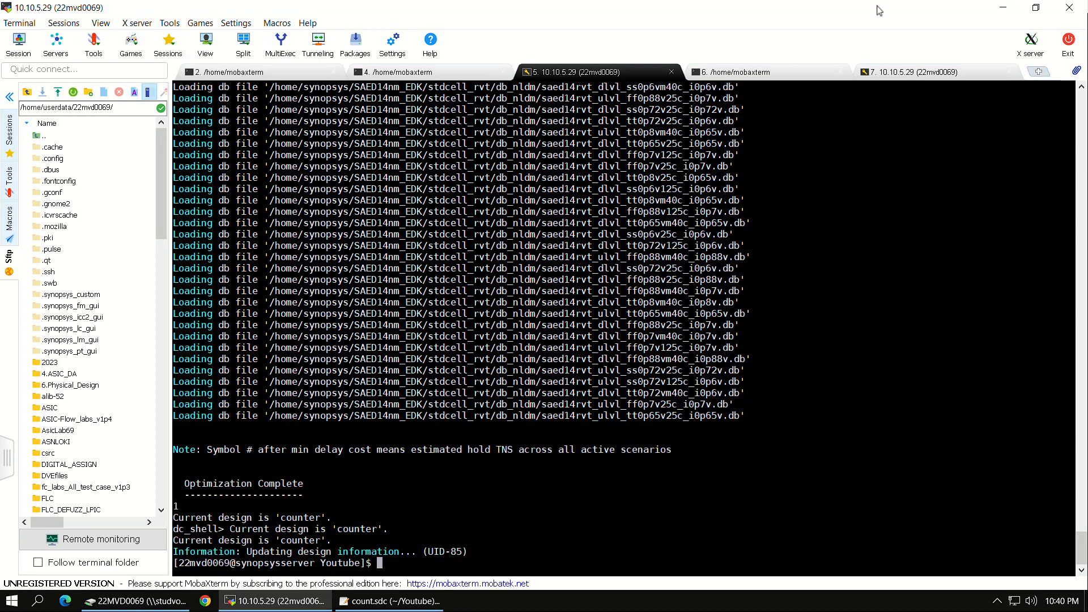
{"action": "left_click", "coordinate": [754, 72]}
{"action": "left_click", "coordinate": [628, 69]}
{"action": "left_click", "coordinate": [792, 69]}
{"action": "left_click", "coordinate": [609, 73]}
{"action": "left_click", "coordinate": [871, 72]}
{"action": "left_click", "coordinate": [739, 72]}
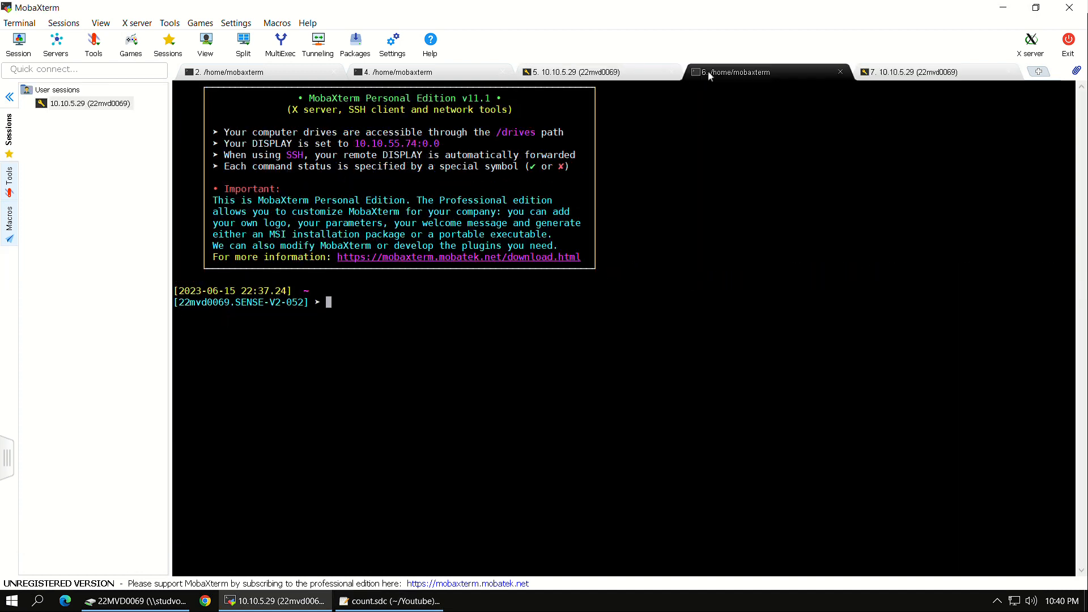
{"action": "left_click", "coordinate": [638, 72]}
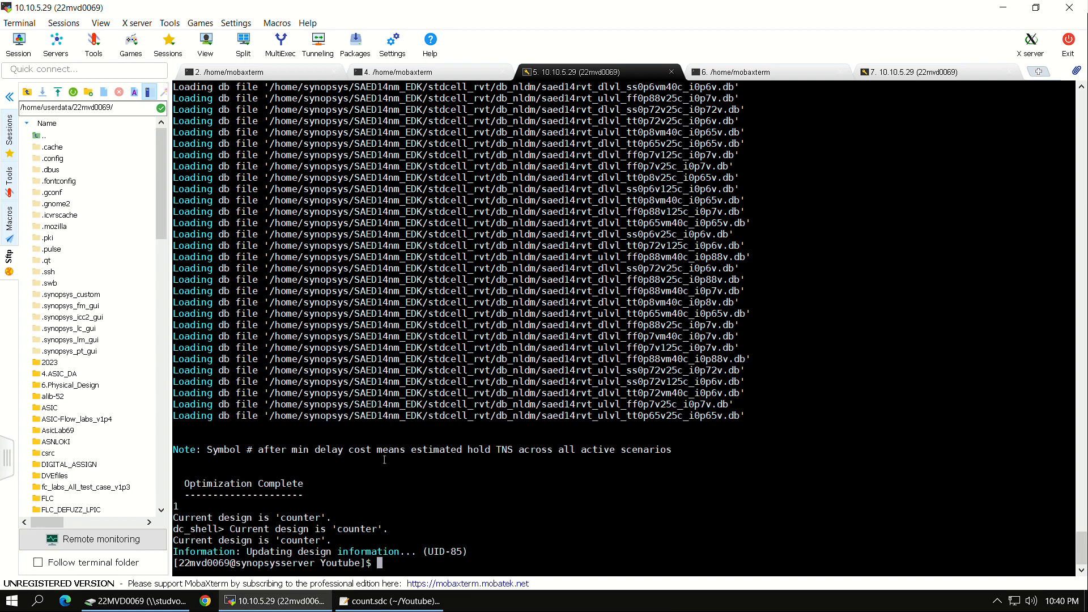
Review the synthesis log from the applied count.sdc constraints through the compile and optimization phases.
{"action": "scroll", "coordinate": [384, 460], "scroll_direction": "up", "scroll_amount": 15}
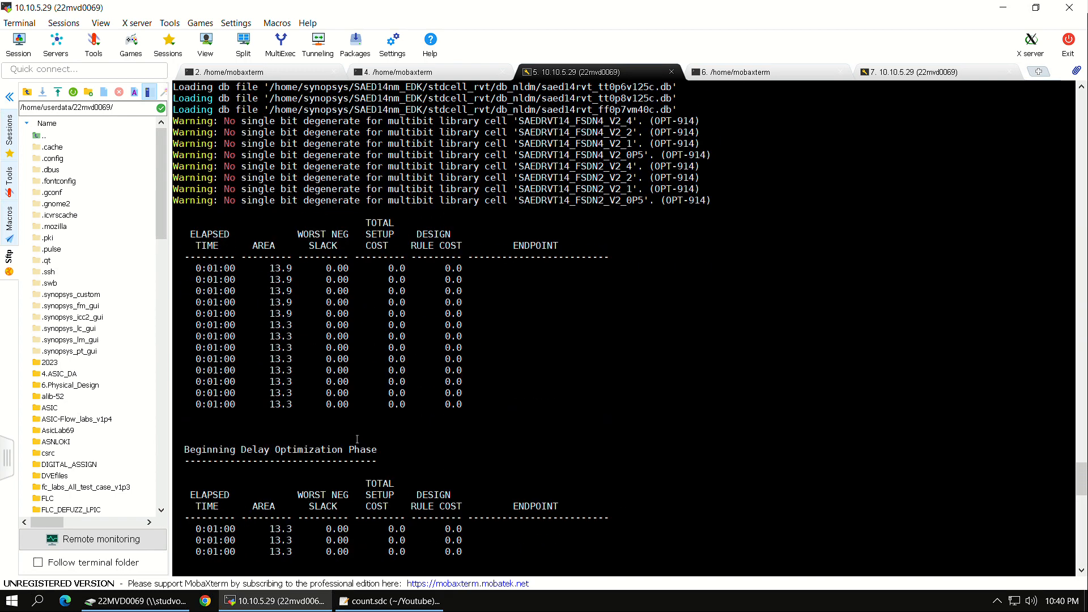
{"action": "scroll", "coordinate": [357, 439], "scroll_direction": "up", "scroll_amount": 20}
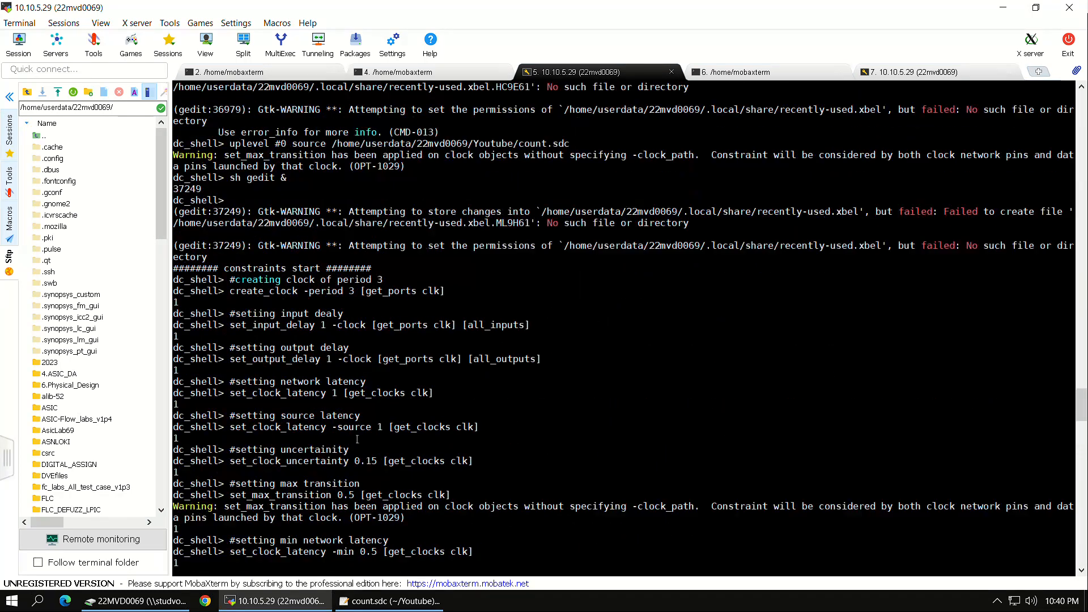
{"action": "scroll", "coordinate": [357, 439], "scroll_direction": "up", "scroll_amount": 4}
{"action": "scroll", "coordinate": [360, 443], "scroll_direction": "down", "scroll_amount": 15}
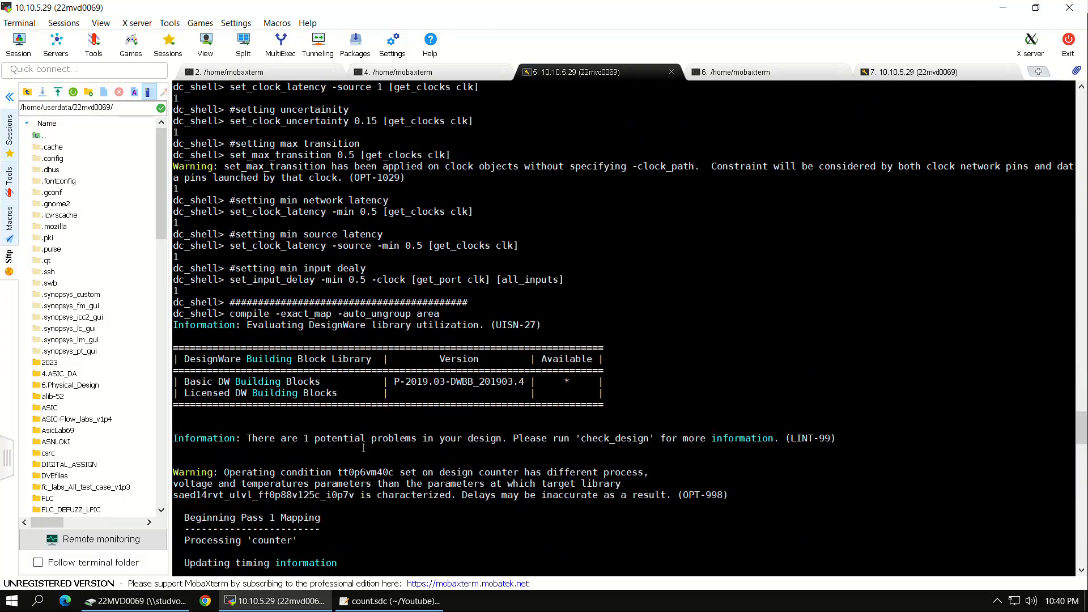
{"action": "scroll", "coordinate": [362, 416], "scroll_direction": "down", "scroll_amount": 7}
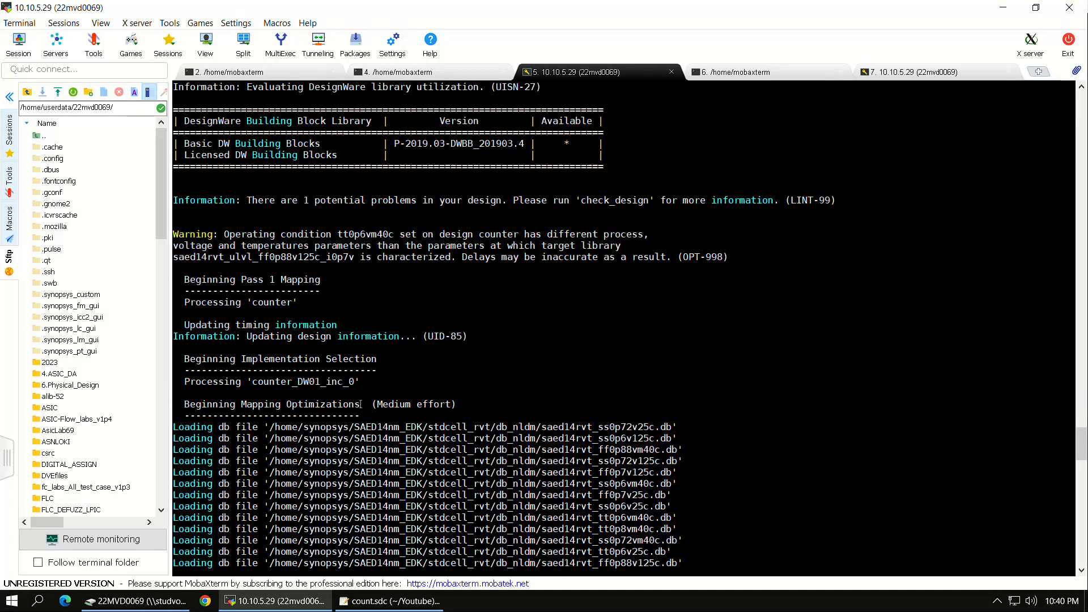
{"action": "scroll", "coordinate": [361, 407], "scroll_direction": "down", "scroll_amount": 20}
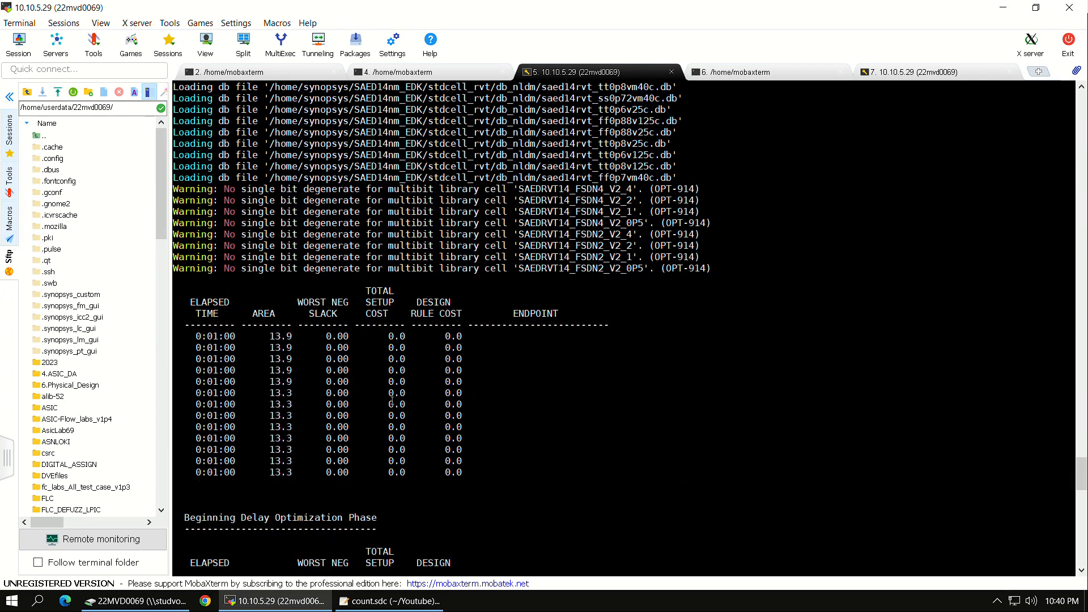
{"action": "scroll", "coordinate": [458, 422], "scroll_direction": "down", "scroll_amount": 1}
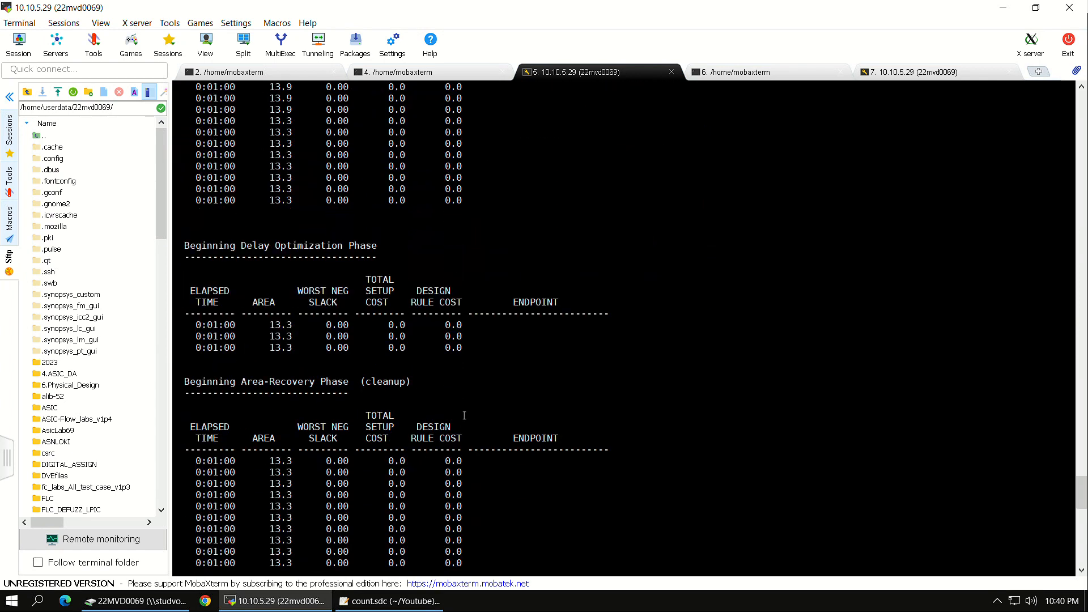
{"action": "scroll", "coordinate": [466, 414], "scroll_direction": "down", "scroll_amount": 20}
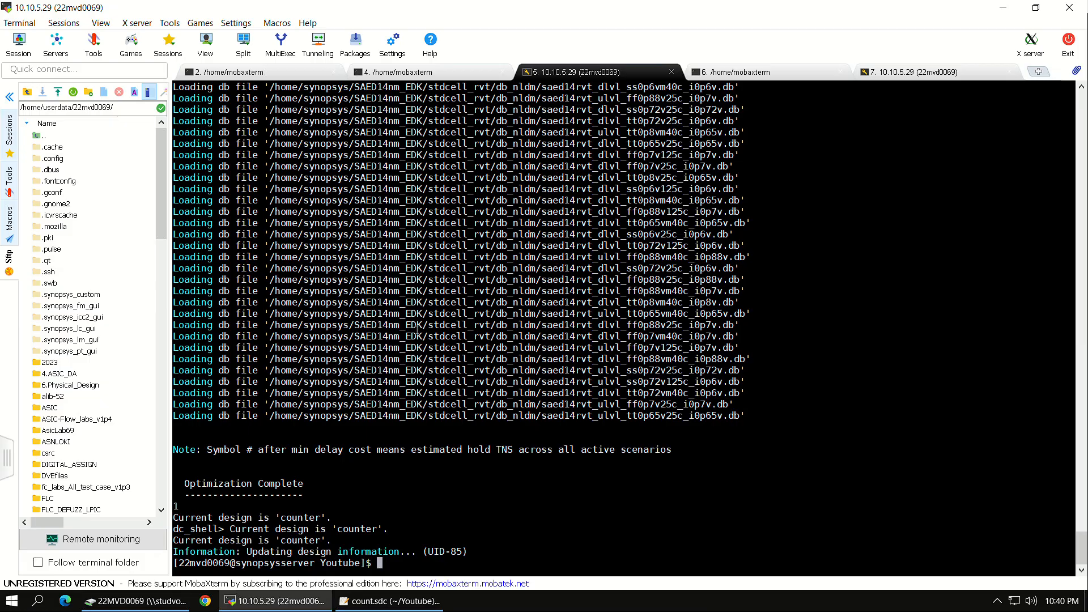
Close the count.sdc text file and the terminal 5 session that ran the synthesis.
{"action": "left_click", "coordinate": [381, 599]}
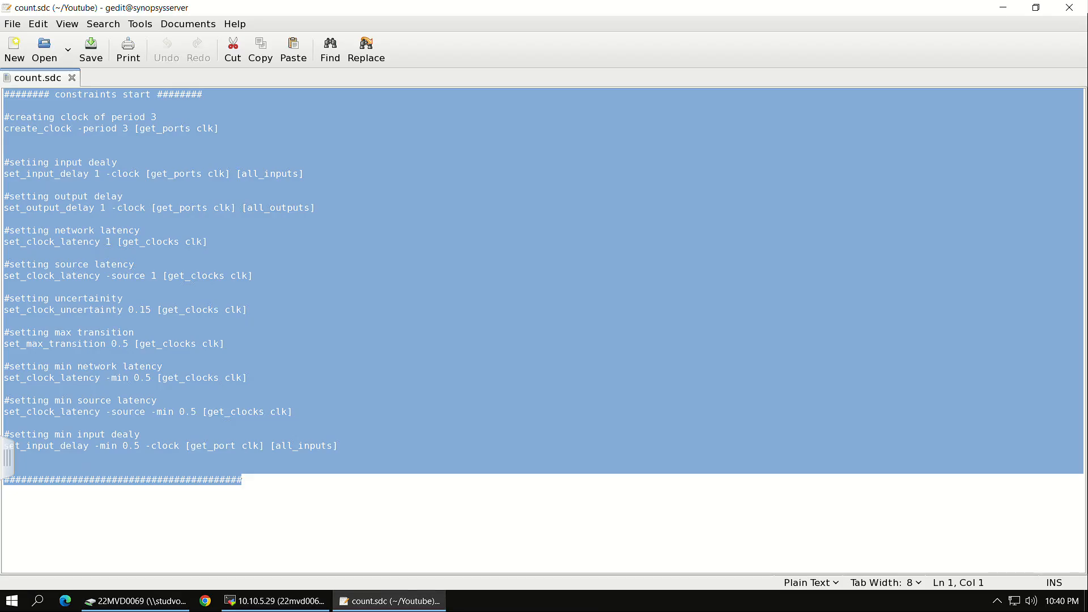
{"action": "left_click", "coordinate": [1083, 10]}
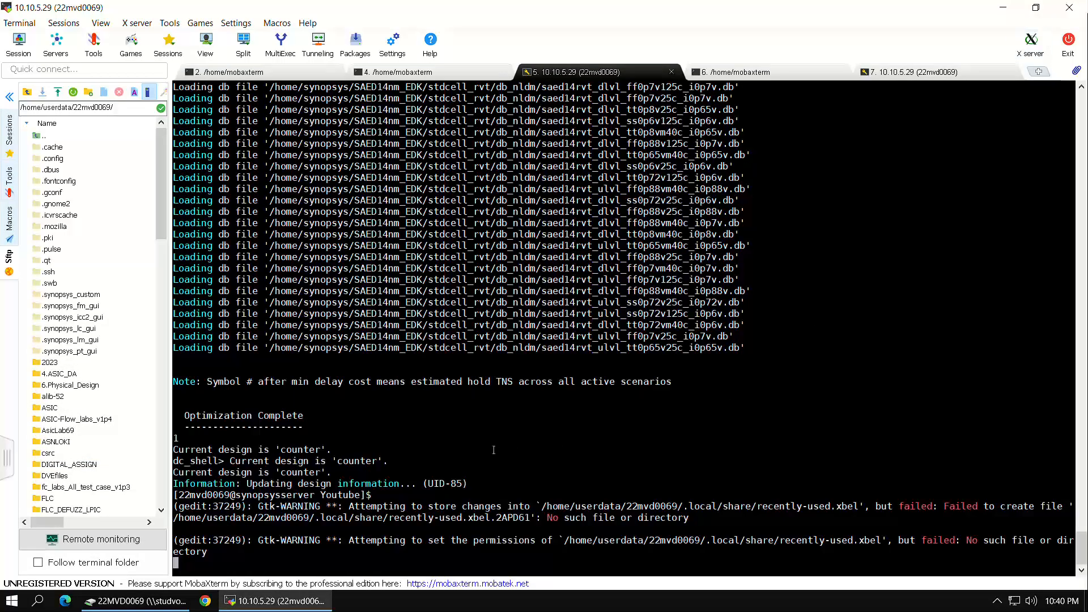
{"action": "key", "text": "Return"}
{"action": "key", "text": "Return"}
{"action": "key", "text": "Return"}
{"action": "key", "text": "Return"}
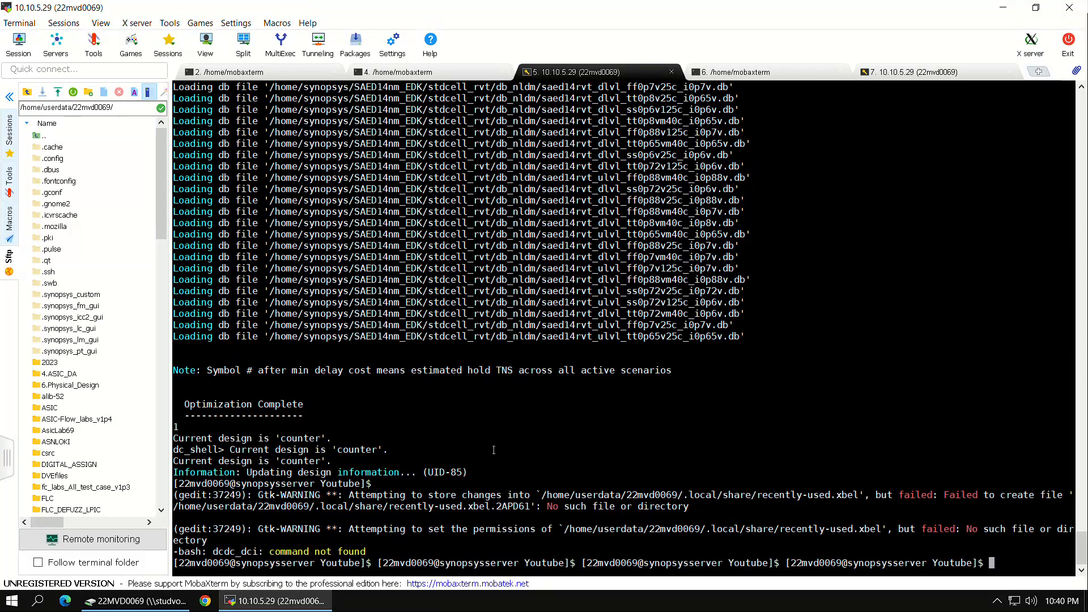
{"action": "left_click", "coordinate": [672, 72]}
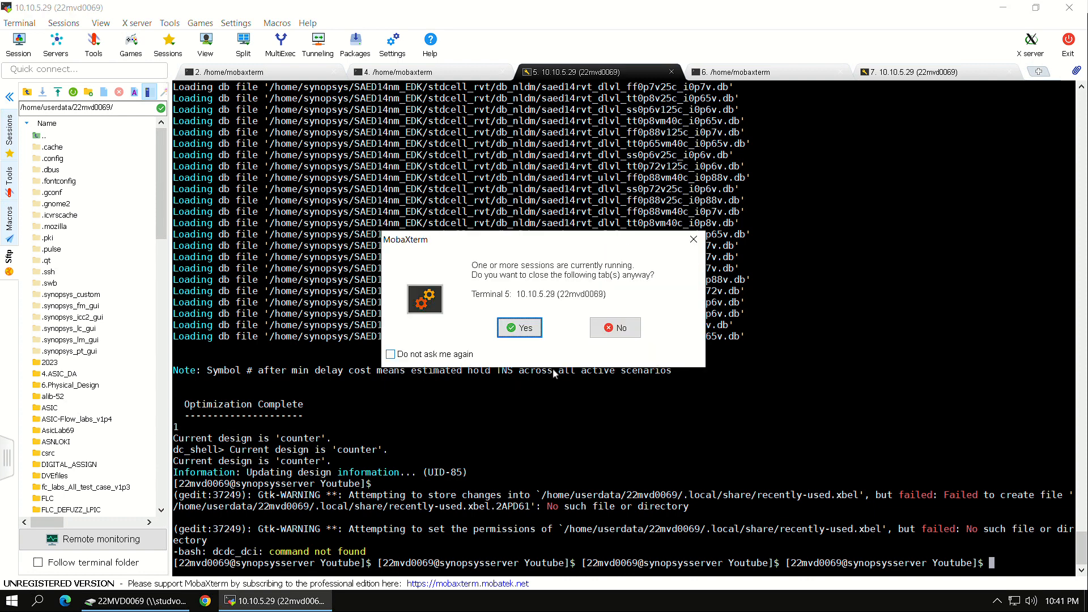
{"action": "left_click", "coordinate": [520, 328]}
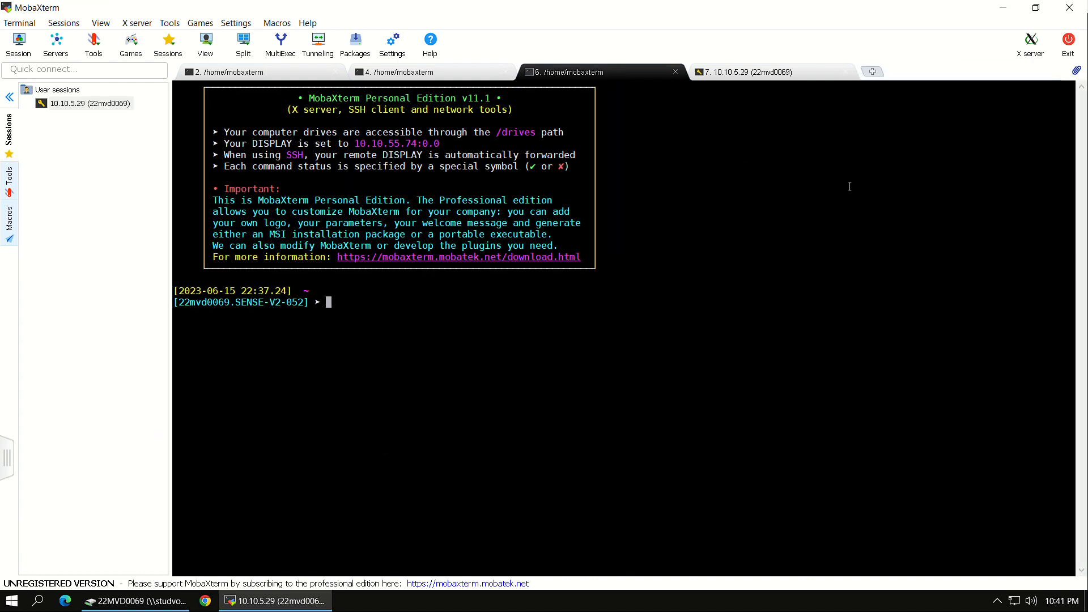
Start dc_shell in the terminal 7 session and launch its graphical interface with start_gui.
{"action": "left_click", "coordinate": [745, 72]}
{"action": "type", "text": "dc_shell"}
{"action": "key", "text": "Return"}
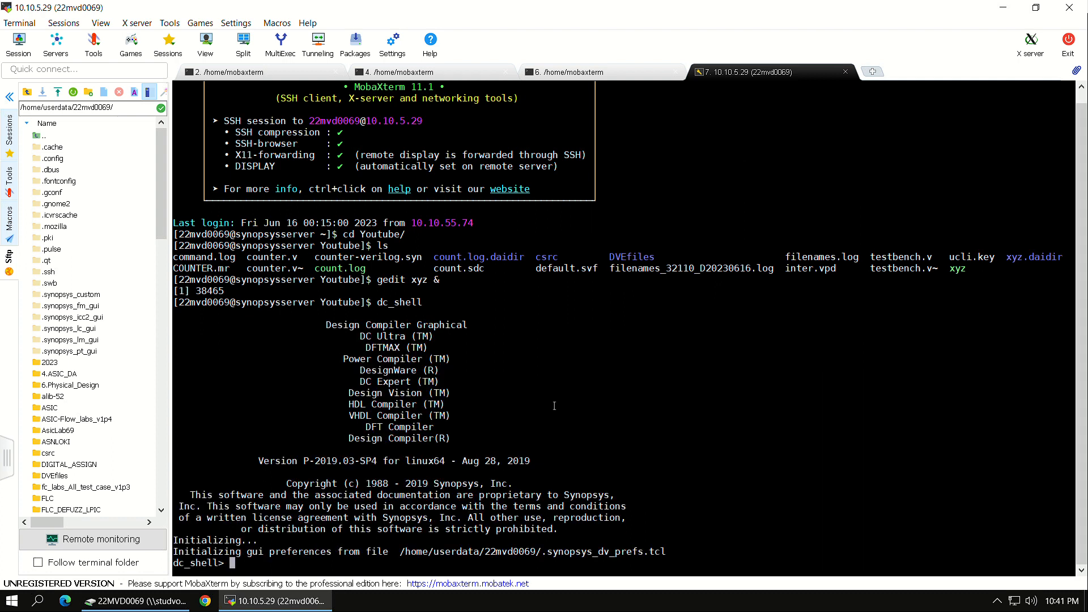
{"action": "type", "text": "start_gui"}
{"action": "key", "text": "Return"}
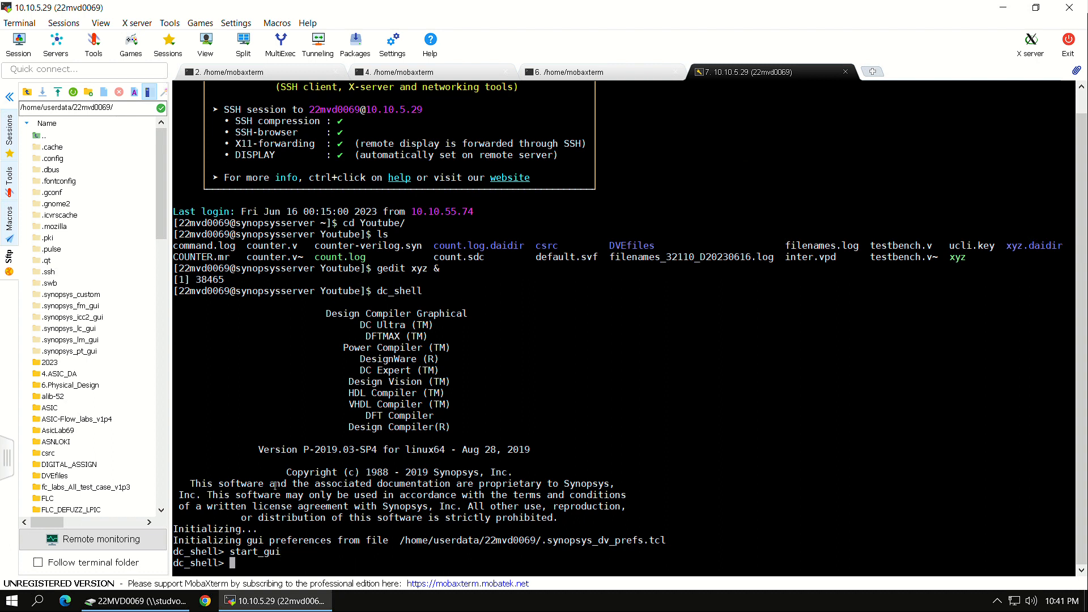
Open the application setup and clear the default directories from the search path list.
{"action": "left_click", "coordinate": [22, 28]}
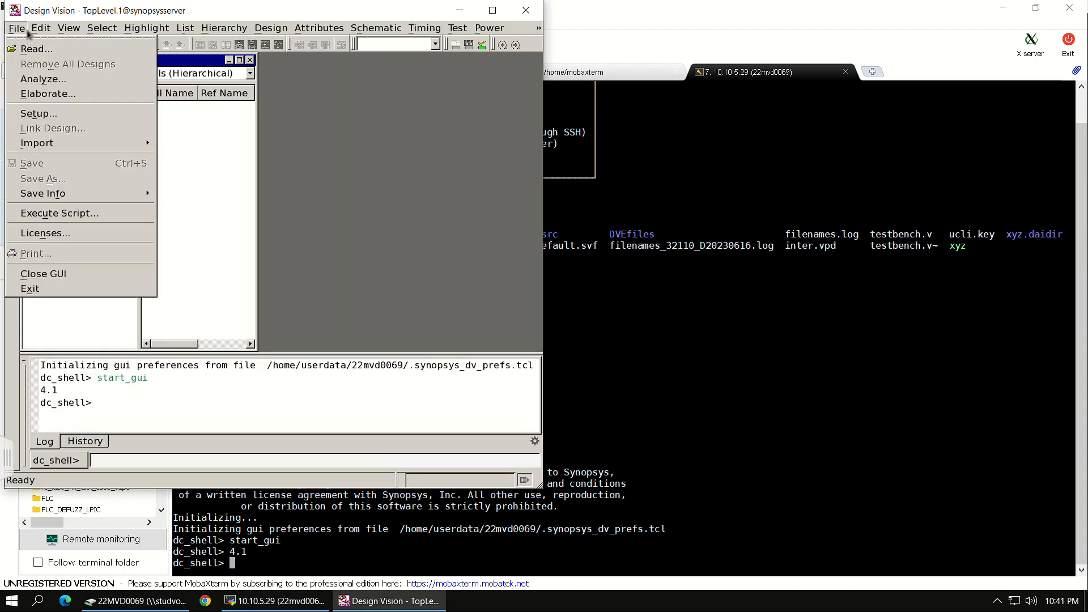
{"action": "left_click", "coordinate": [56, 113]}
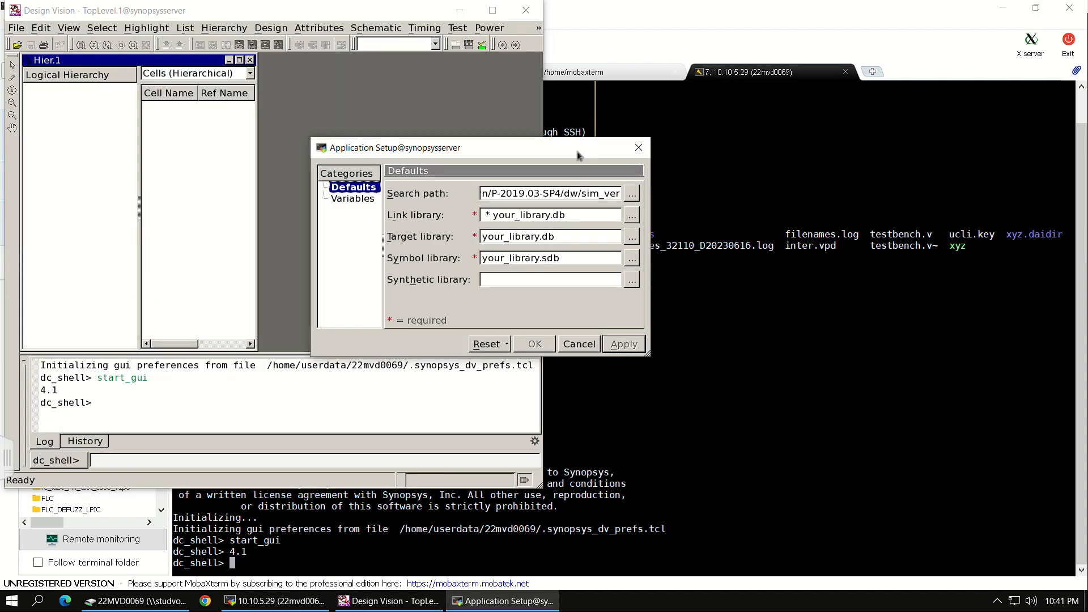
{"action": "left_click", "coordinate": [631, 193]}
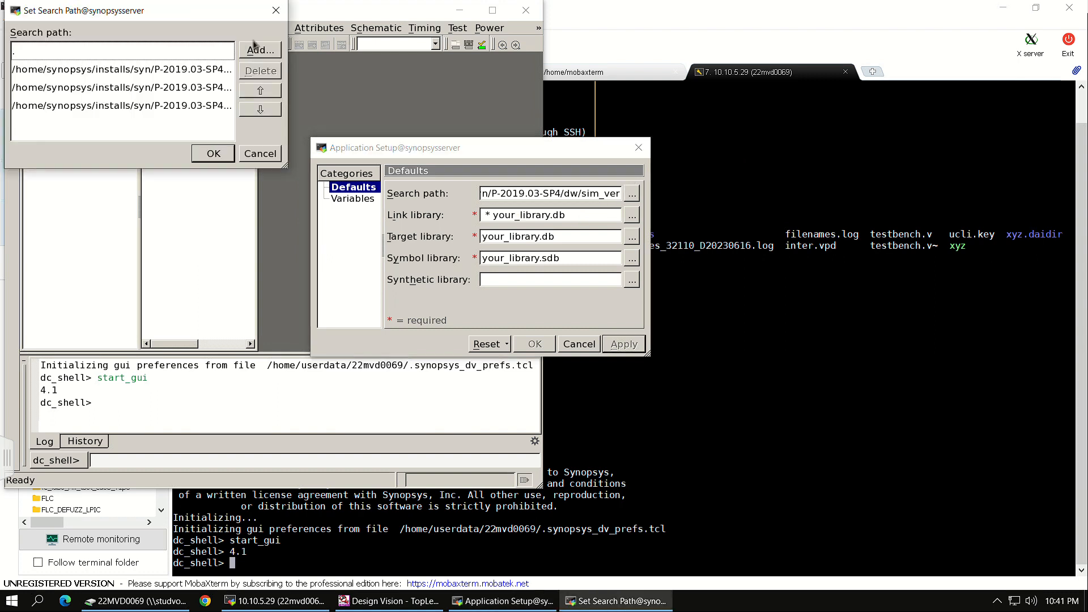
{"action": "key", "text": "ctrl+a"}
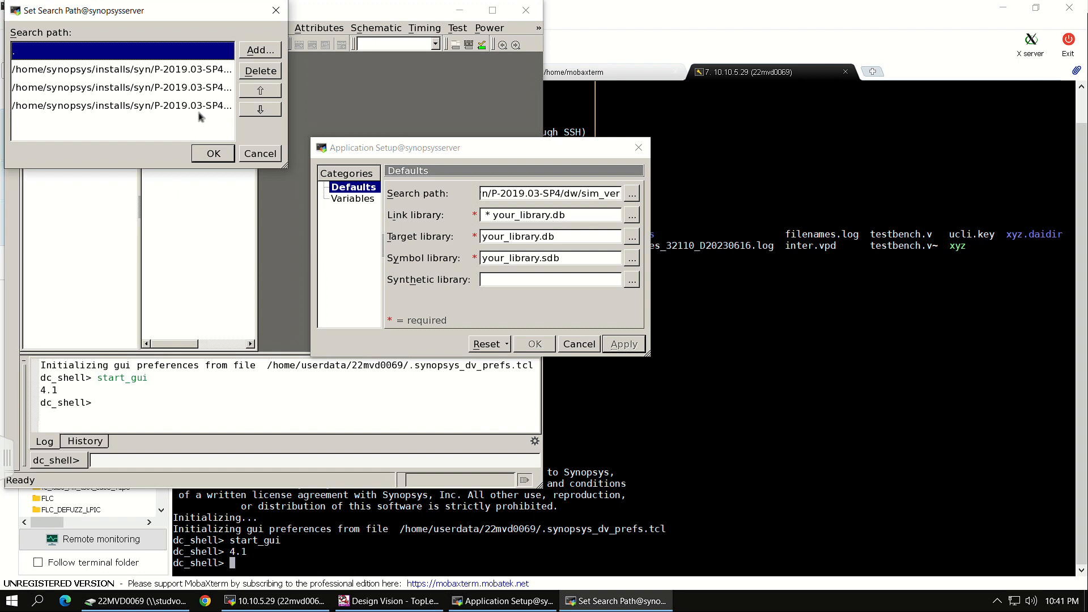
{"action": "left_click", "coordinate": [260, 71]}
Add /home/synopsys/SAED14nm as the search path directory and confirm the list.
{"action": "left_click", "coordinate": [261, 49]}
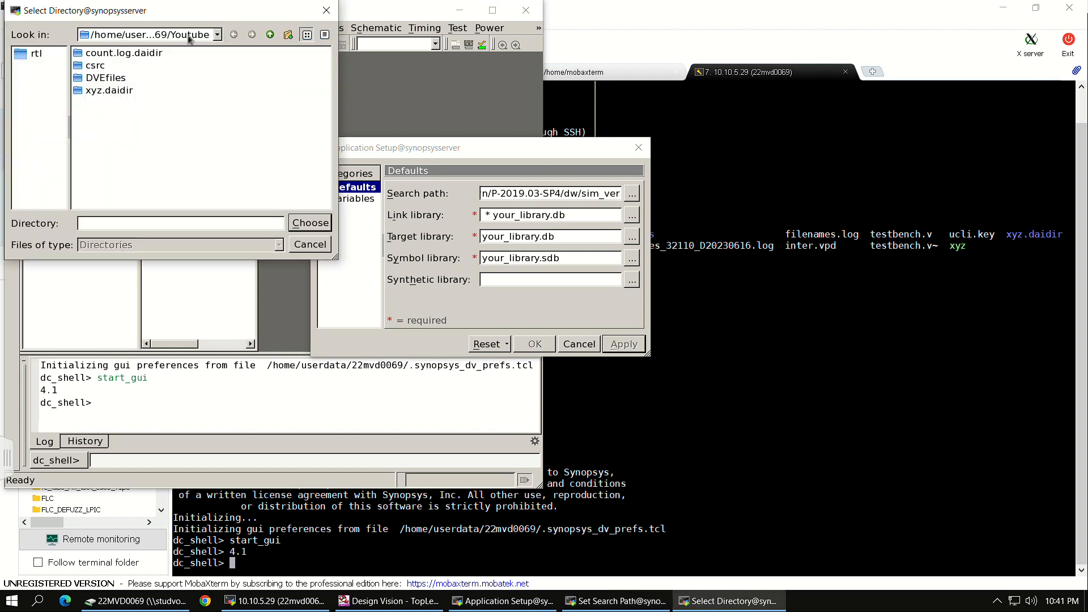
{"action": "left_click", "coordinate": [219, 36]}
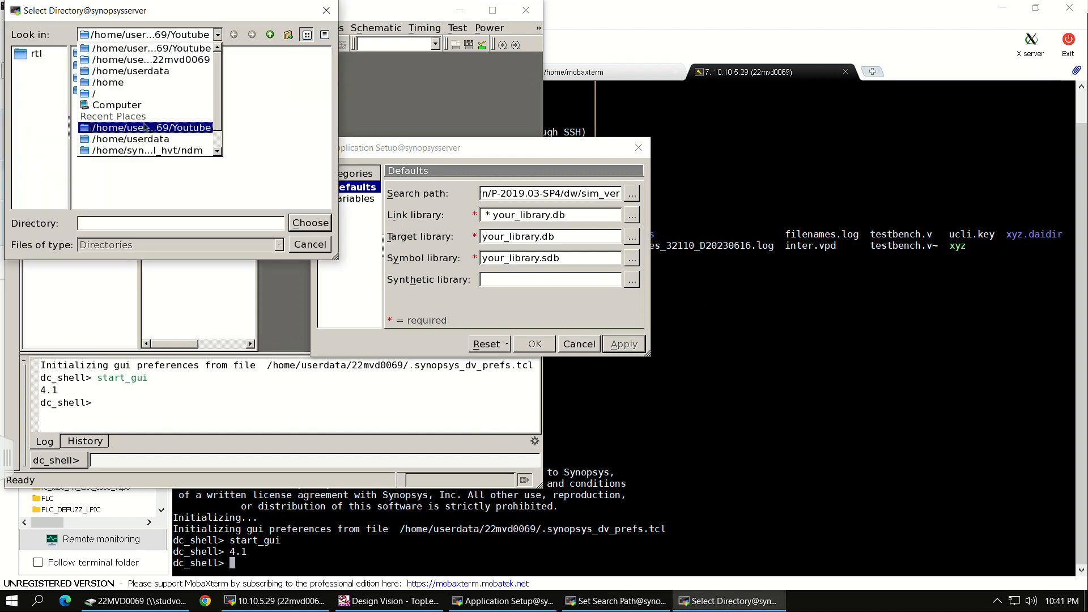
{"action": "left_click", "coordinate": [137, 95]}
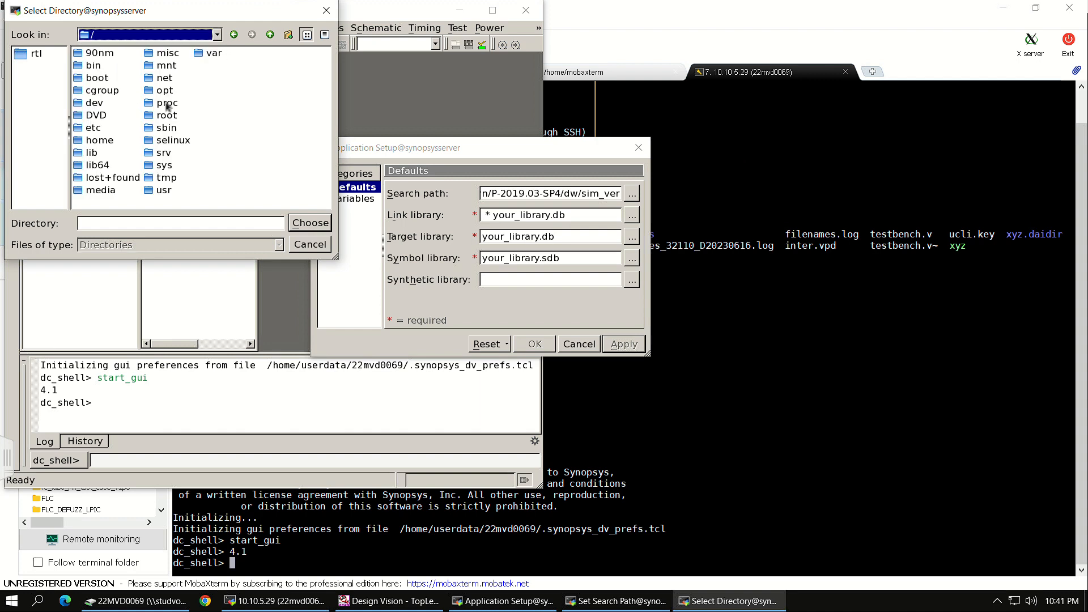
{"action": "left_click", "coordinate": [109, 146]}
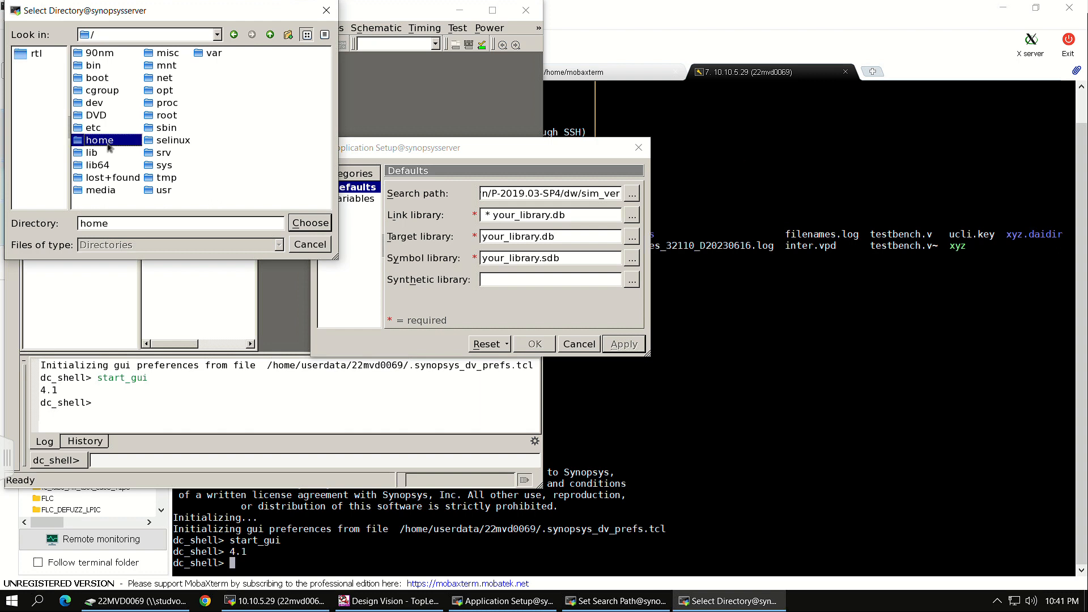
{"action": "double_click", "coordinate": [109, 146]}
{"action": "left_click", "coordinate": [116, 91]}
{"action": "left_click", "coordinate": [237, 129]}
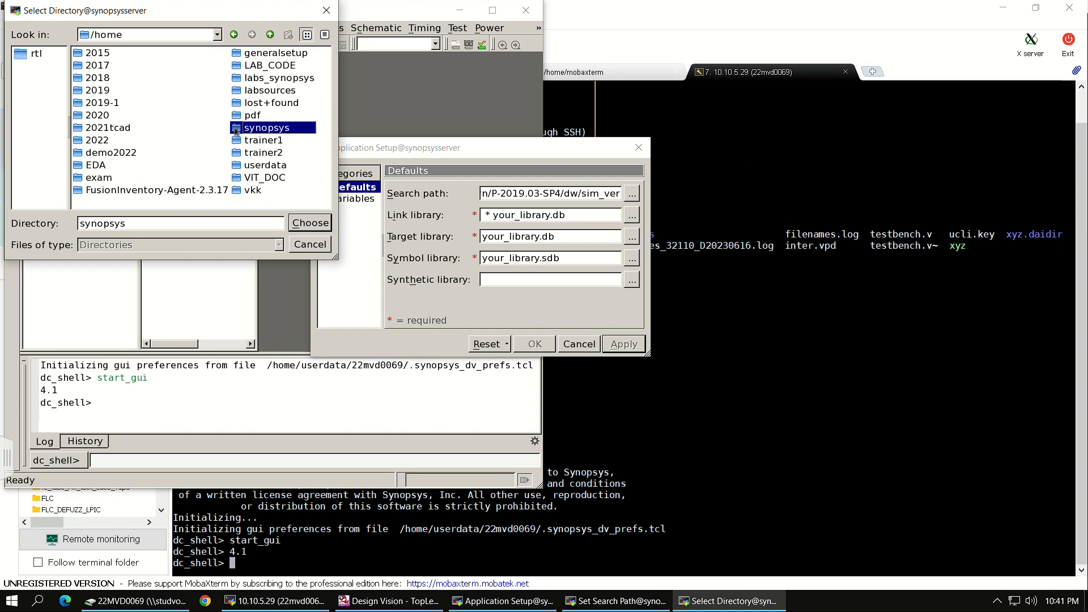
{"action": "double_click", "coordinate": [285, 130]}
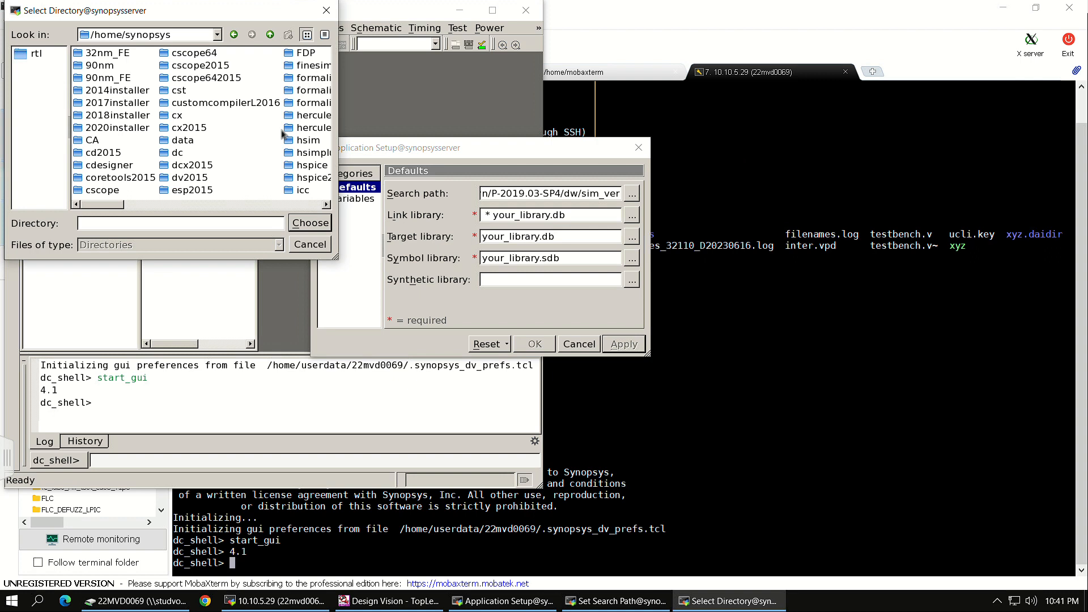
{"action": "left_click", "coordinate": [271, 139]}
{"action": "double_click", "coordinate": [231, 144]}
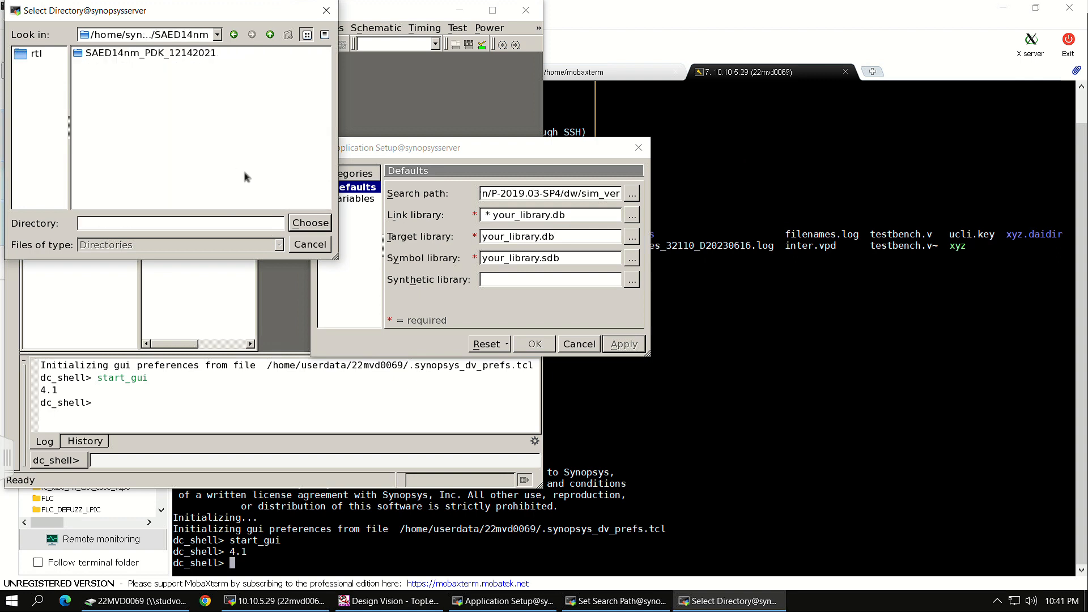
{"action": "left_click", "coordinate": [310, 224]}
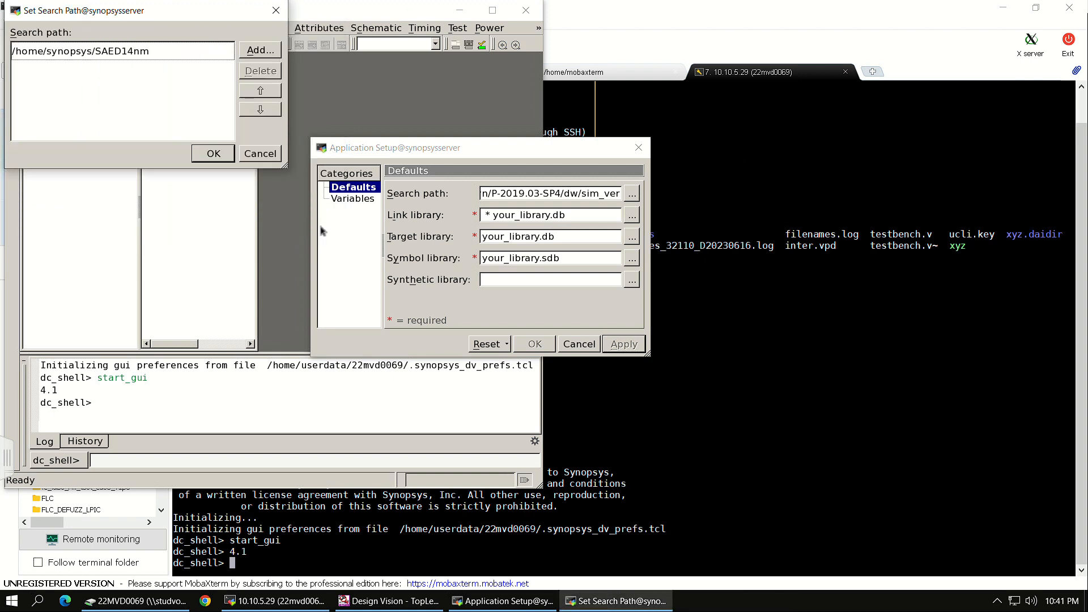
{"action": "left_click", "coordinate": [221, 157]}
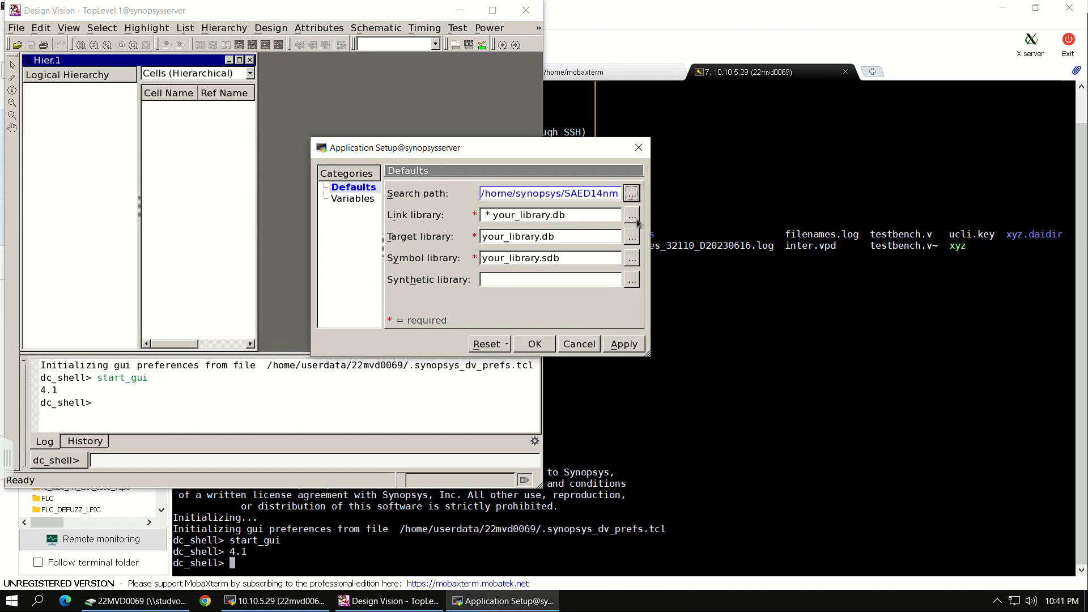
Add /home/synopsys/SAED14nm_EDK to the search path and remove the /home/synopsys/SAED14nm entry.
{"action": "left_click", "coordinate": [631, 195]}
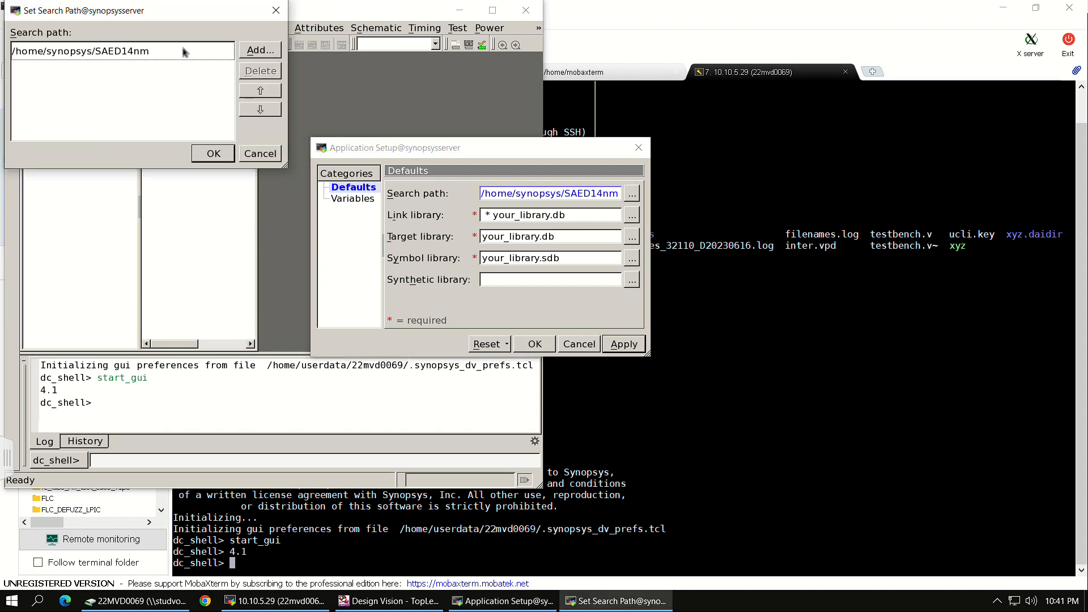
{"action": "left_click", "coordinate": [252, 50]}
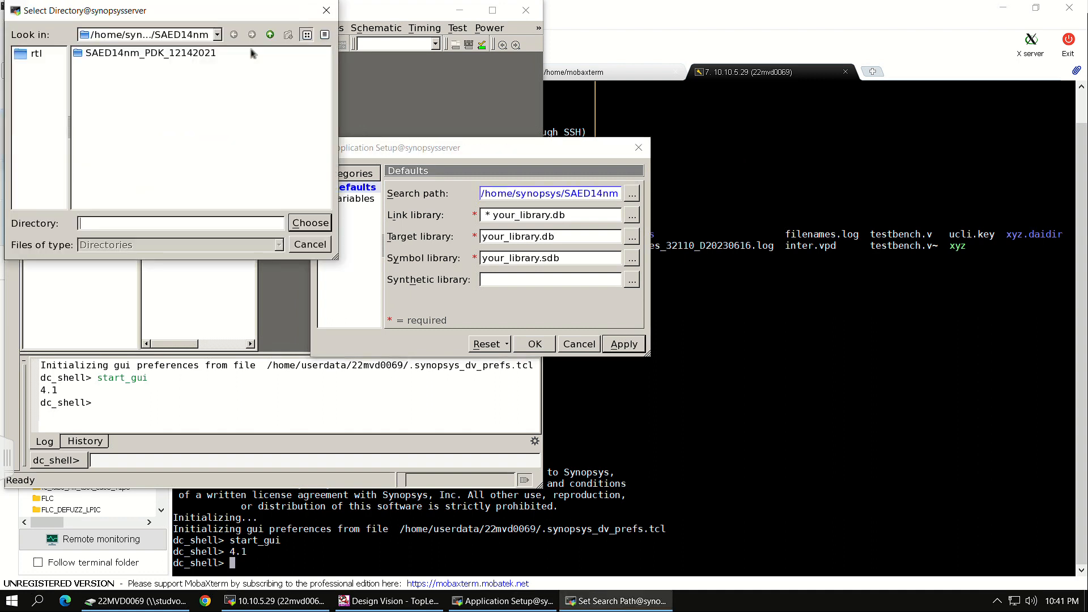
{"action": "left_click", "coordinate": [220, 38]}
{"action": "left_click", "coordinate": [175, 60]}
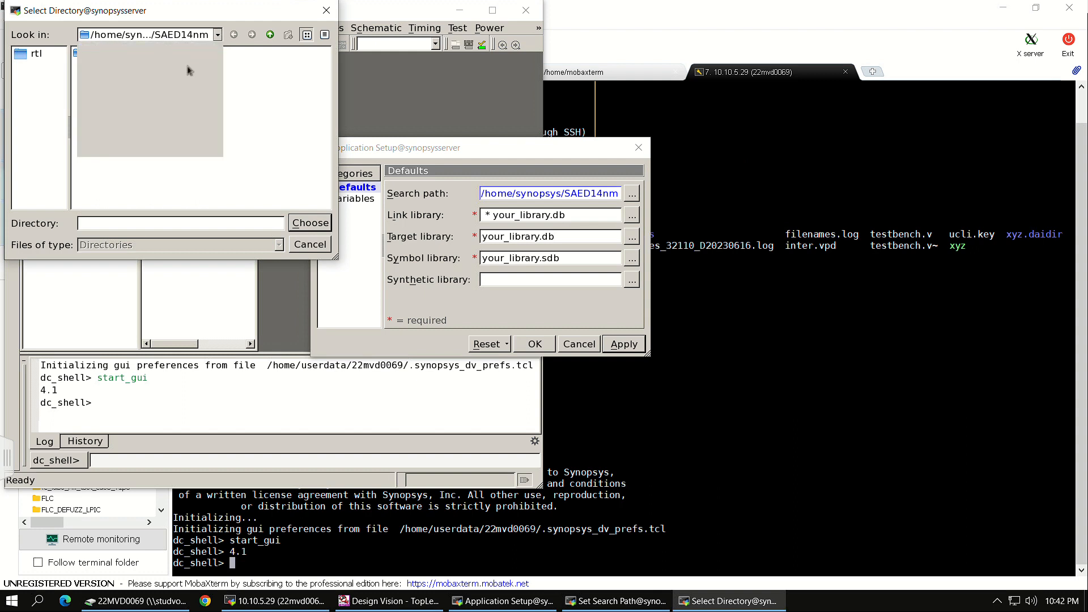
{"action": "left_click", "coordinate": [258, 138]}
{"action": "key", "text": "s"}
{"action": "left_click", "coordinate": [250, 155]}
{"action": "double_click", "coordinate": [250, 154]}
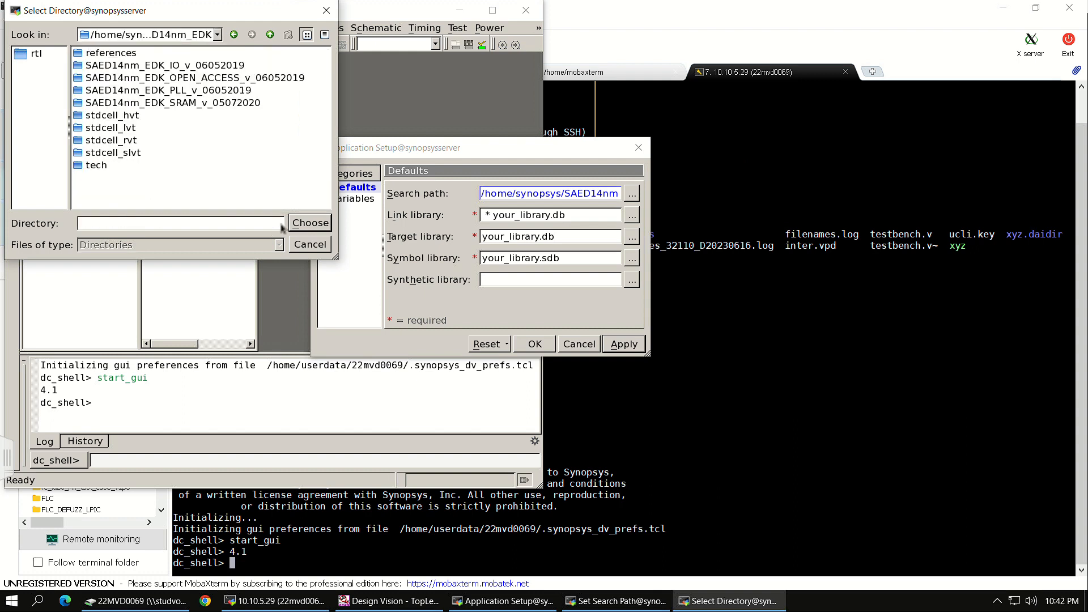
{"action": "left_click", "coordinate": [310, 222]}
{"action": "left_click", "coordinate": [170, 51]}
{"action": "left_click", "coordinate": [260, 71]}
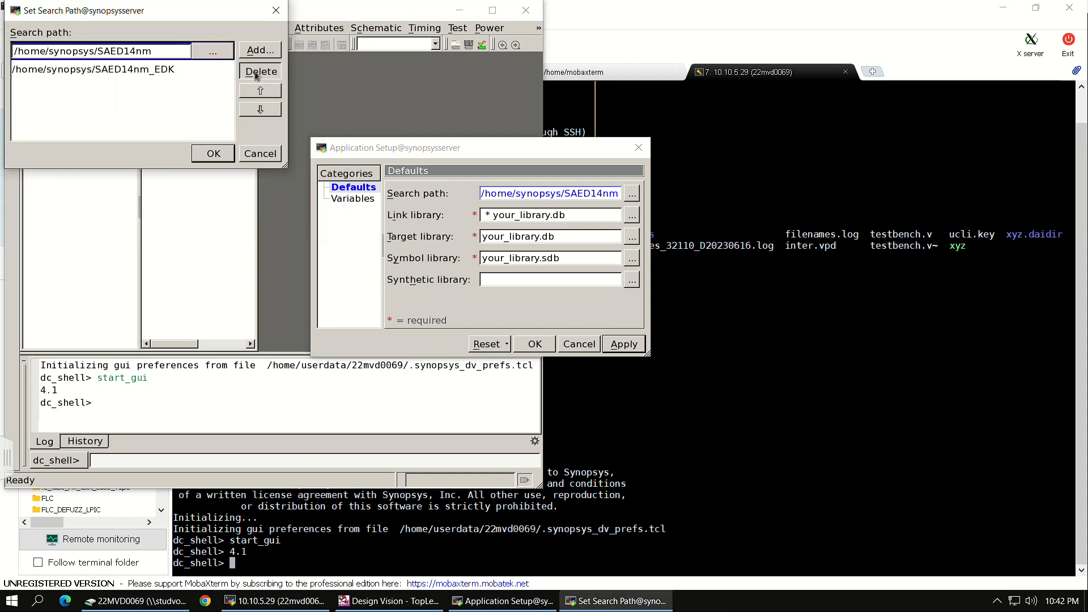
{"action": "left_click", "coordinate": [213, 153]}
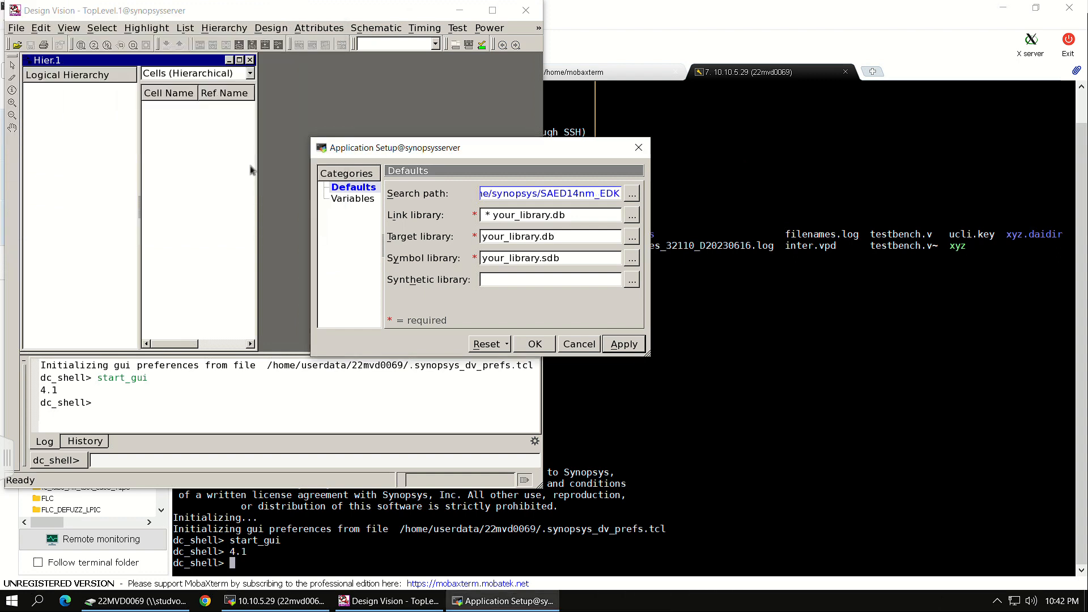
Open the link library list and clear out its default entries.
{"action": "left_click", "coordinate": [632, 214]}
{"action": "left_click", "coordinate": [161, 74]}
{"action": "type", "text": "s"}
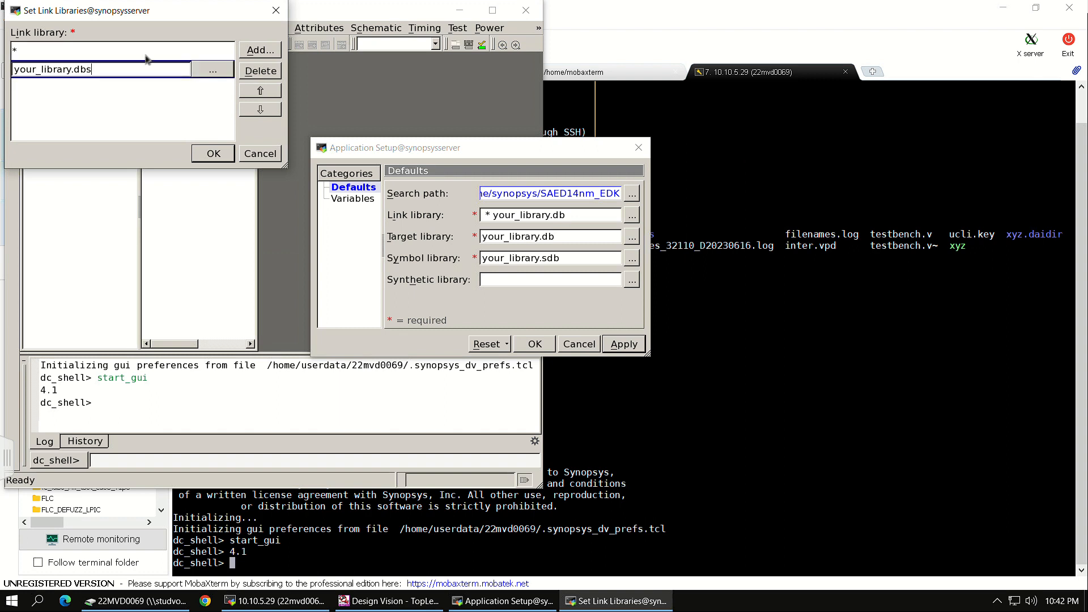
{"action": "left_click", "coordinate": [146, 55]}
{"action": "left_click", "coordinate": [248, 71]}
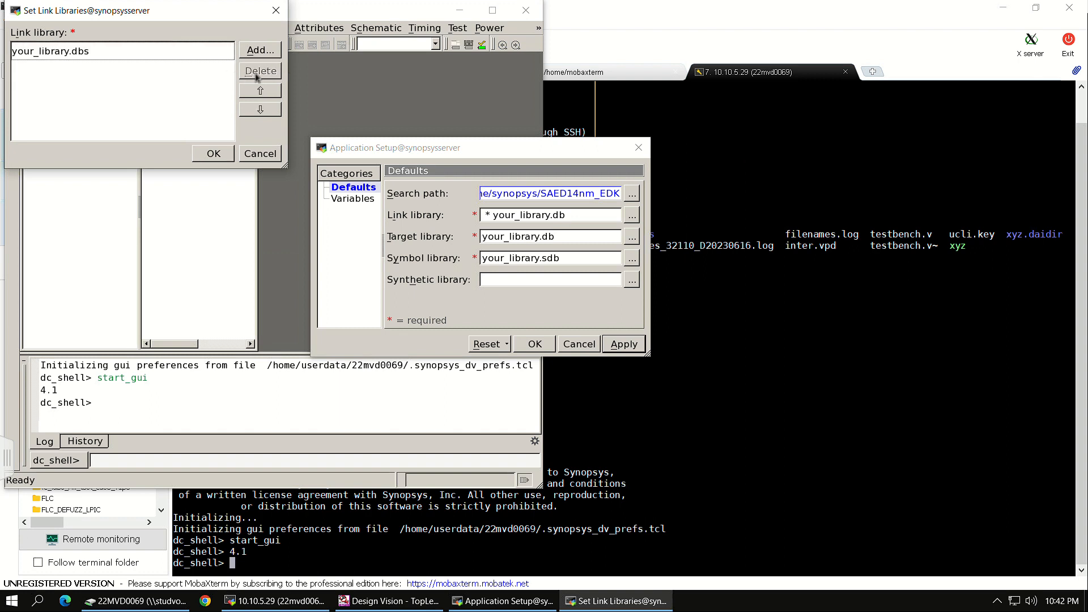
Browse for link libraries in SAED14nm_EDK/stdcell_rvt/db_nldm, showing the files as a detailed list sorted by type in an enlarged dialog.
{"action": "left_click", "coordinate": [260, 50]}
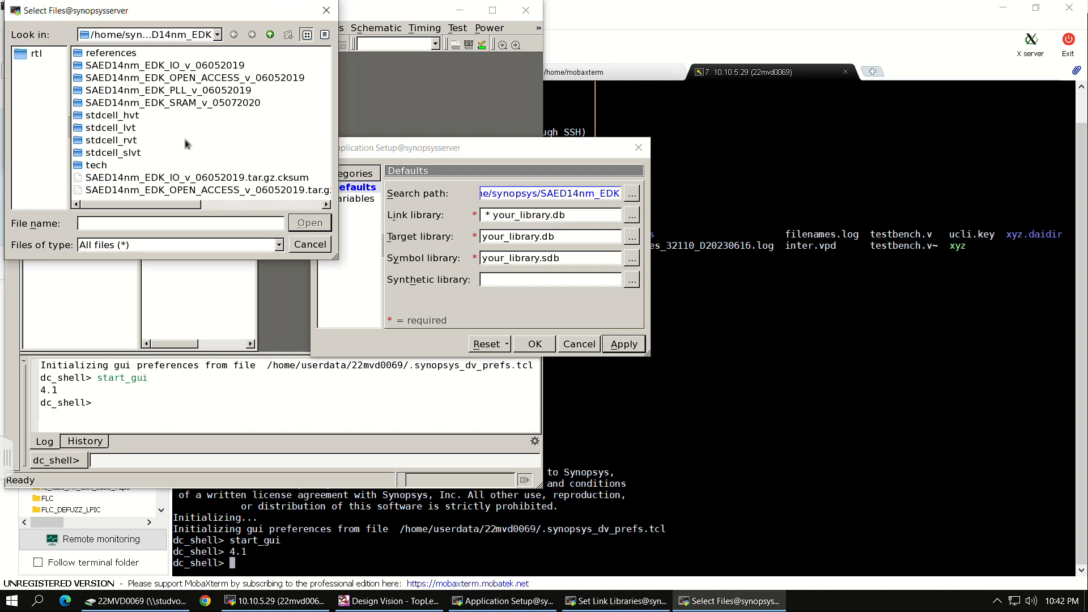
{"action": "left_click", "coordinate": [127, 143]}
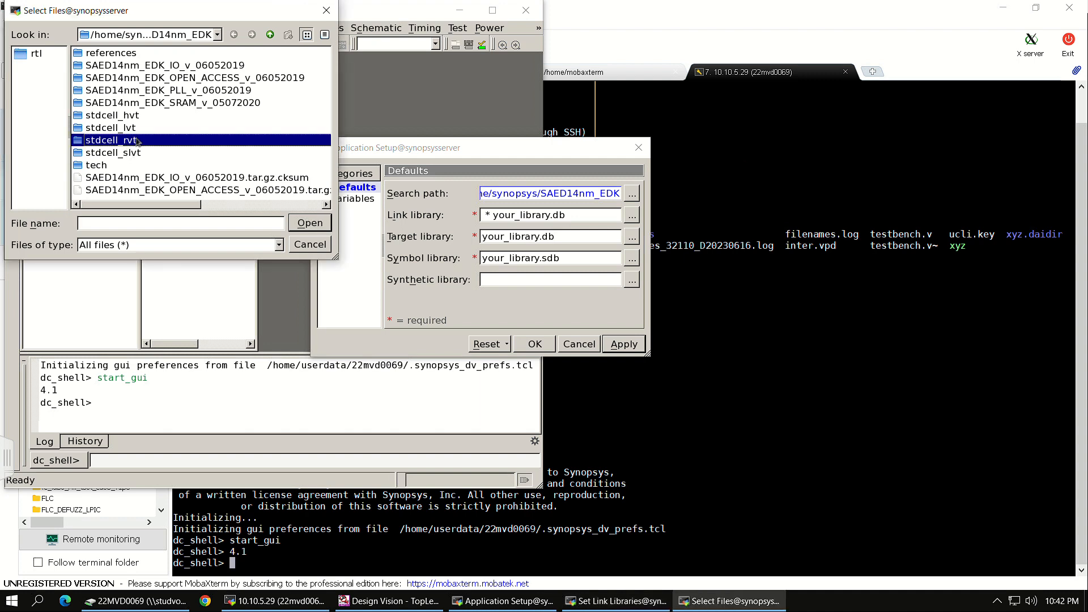
{"action": "double_click", "coordinate": [136, 142]}
{"action": "double_click", "coordinate": [116, 66]}
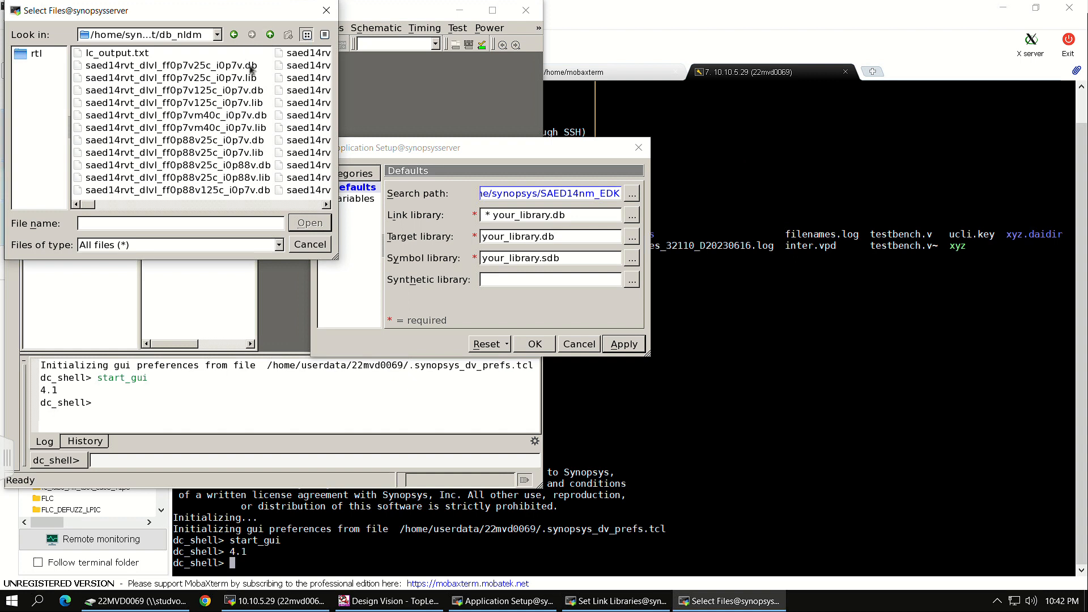
{"action": "left_click", "coordinate": [324, 35]}
{"action": "left_click_drag", "start_coordinate": [335, 258], "coordinate": [348, 266]}
{"action": "left_click_drag", "start_coordinate": [549, 353], "coordinate": [891, 434]}
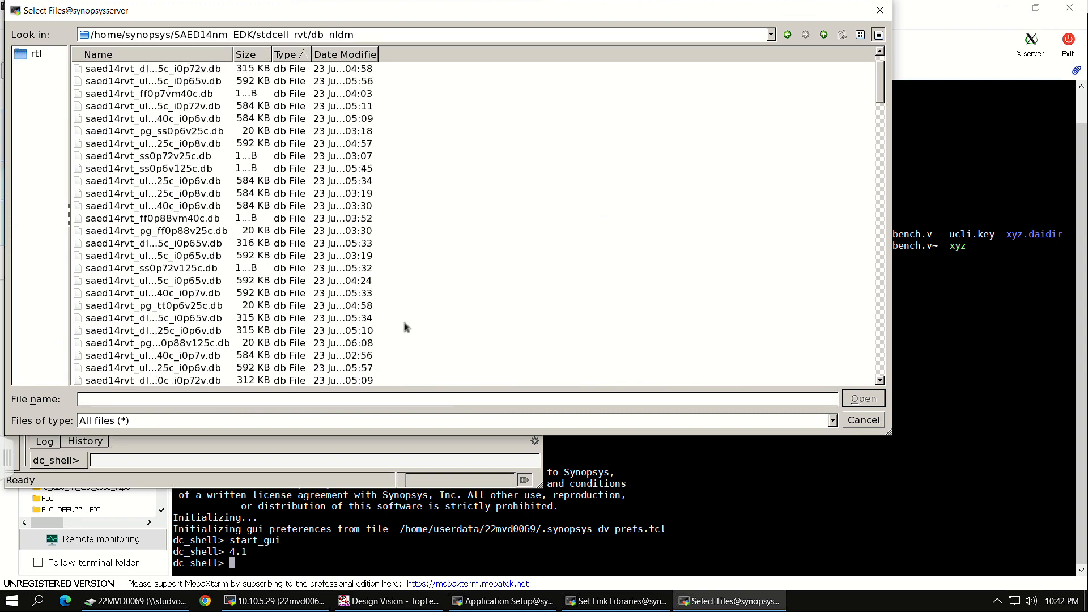
Select all the .db files in stdcell_rvt/db_nldm and set them as the link libraries.
{"action": "scroll", "coordinate": [399, 326], "scroll_direction": "down", "scroll_amount": 20}
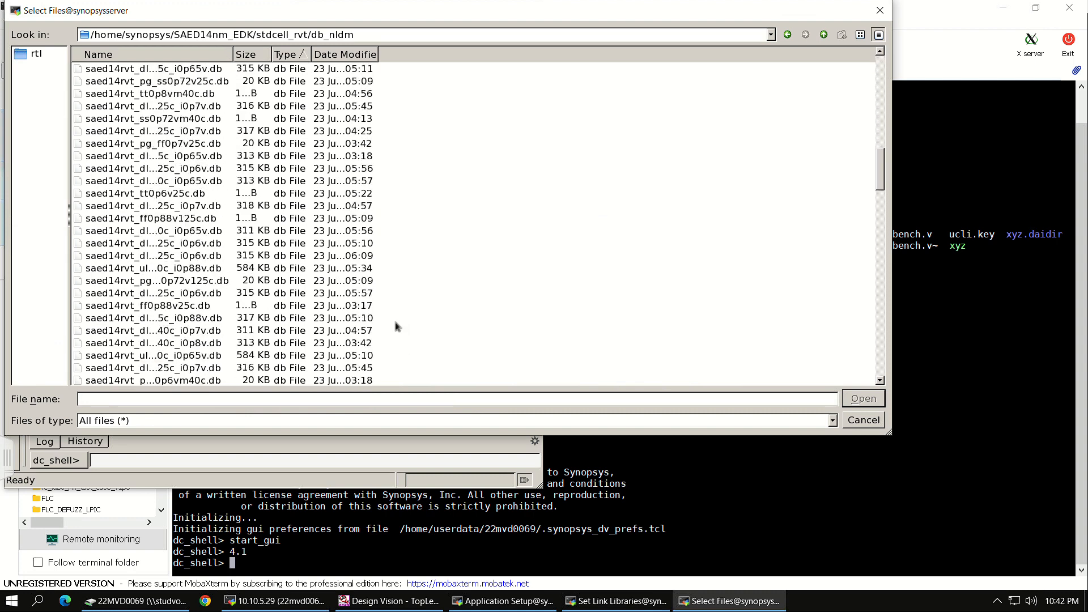
{"action": "scroll", "coordinate": [396, 325], "scroll_direction": "down", "scroll_amount": 4}
{"action": "scroll", "coordinate": [397, 325], "scroll_direction": "up", "scroll_amount": 3}
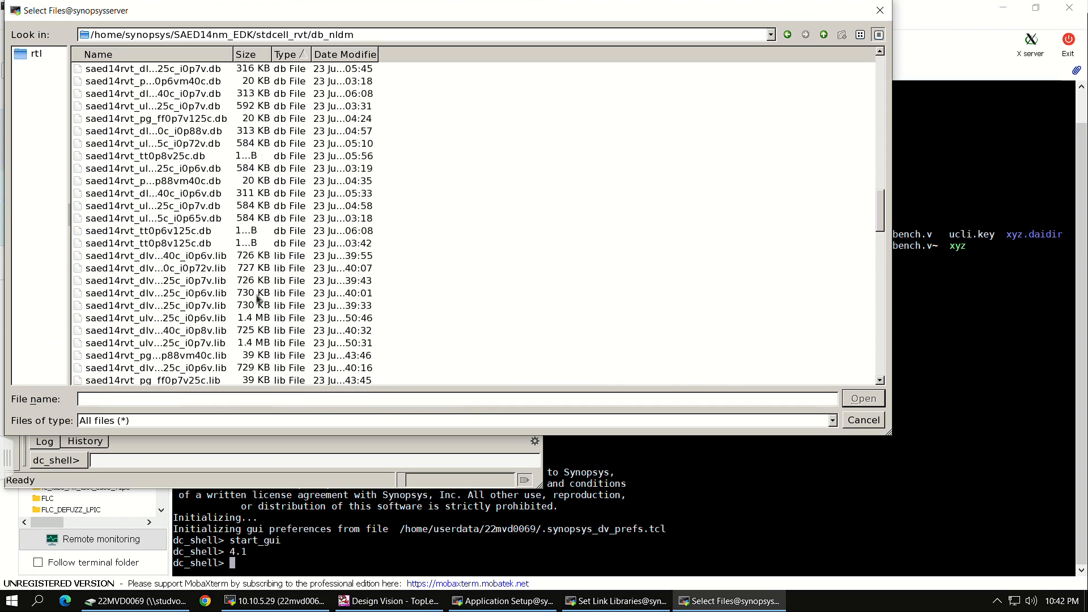
{"action": "left_click", "coordinate": [283, 242]}
{"action": "key", "text": "shift+Up"}
{"action": "key", "text": "shift+Up"}
{"action": "key", "text": "shift+Up"}
{"action": "key", "text": "shift+Up"}
{"action": "key", "text": "shift+Up"}
{"action": "key", "text": "shift+Up"}
{"action": "key", "text": "shift+Up"}
{"action": "key", "text": "shift+Up"}
{"action": "key", "text": "shift+Up"}
{"action": "key", "text": "shift+Up"}
{"action": "key", "text": "shift+Up"}
{"action": "key", "text": "shift+Up"}
{"action": "key", "text": "shift+Up"}
{"action": "key", "text": "shift+Up"}
{"action": "key", "text": "shift+Up"}
{"action": "key", "text": "shift+Up"}
{"action": "key", "text": "shift+Up"}
{"action": "key", "text": "shift+Up"}
{"action": "key", "text": "shift+Up"}
{"action": "key", "text": "shift+Up"}
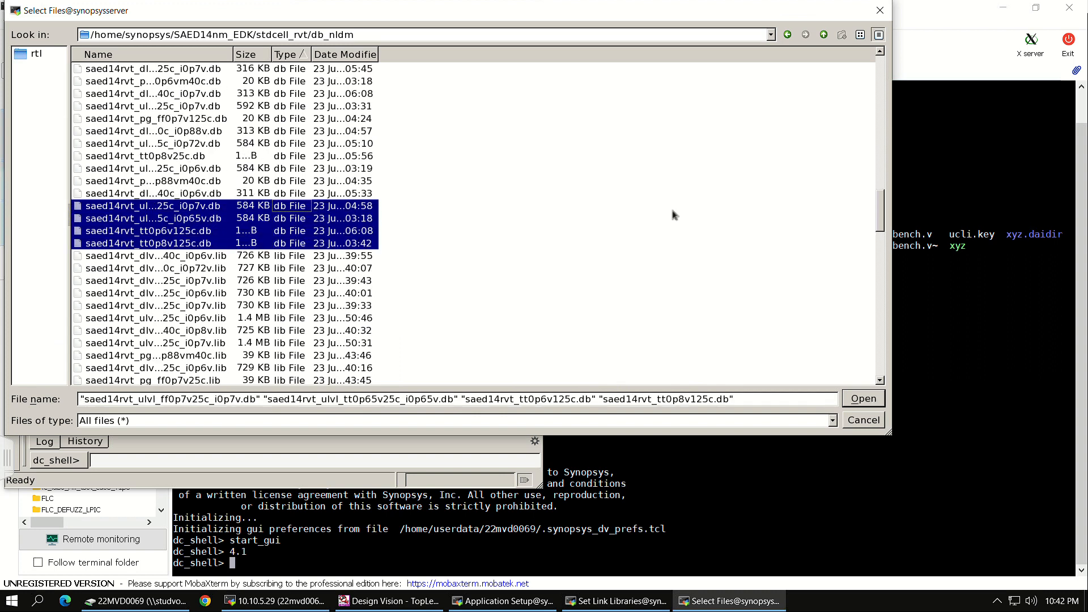
{"action": "key", "text": "shift+Up"}
{"action": "key", "text": "shift+Up"}
{"action": "key", "text": "shift+Up"}
{"action": "key", "text": "shift+Up"}
{"action": "key", "text": "shift+Up"}
{"action": "key", "text": "shift+Up"}
{"action": "key", "text": "shift+Up"}
{"action": "key", "text": "shift+Up"}
{"action": "key", "text": "shift+Up"}
{"action": "key", "text": "shift+Up"}
{"action": "key", "text": "shift+Up"}
{"action": "key", "text": "shift+Up"}
{"action": "key", "text": "shift+Up"}
{"action": "key", "text": "shift+Up"}
{"action": "key", "text": "shift+Up"}
{"action": "key", "text": "shift+Up"}
{"action": "key", "text": "shift+Up"}
{"action": "key", "text": "shift+Up"}
{"action": "key", "text": "shift+Up"}
{"action": "key", "text": "shift+Up"}
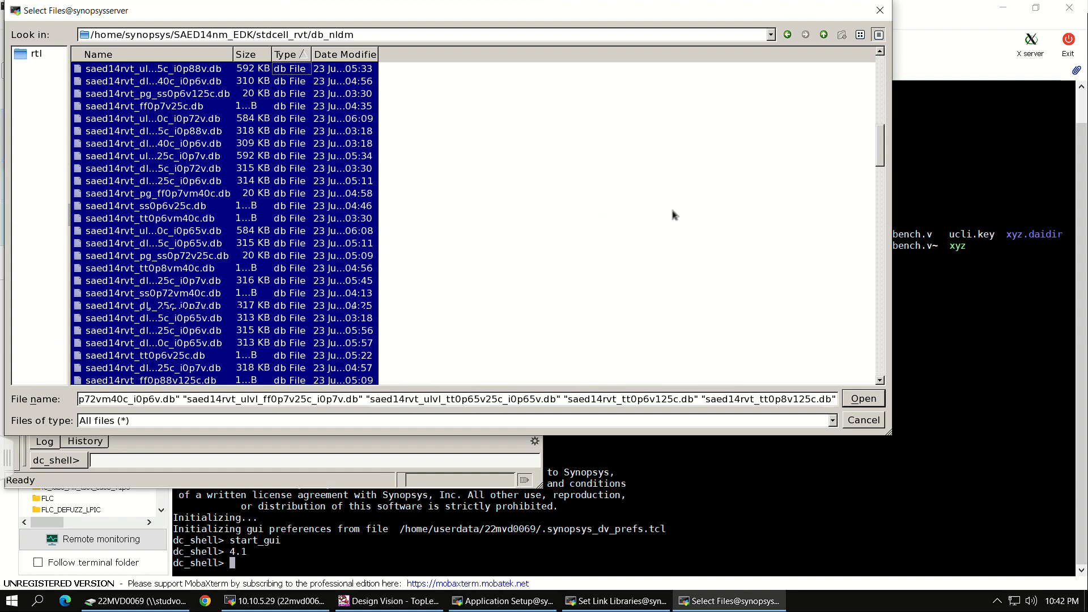
{"action": "key", "text": "shift+Up"}
{"action": "key", "text": "shift+Up"}
{"action": "key", "text": "shift+Up"}
{"action": "key", "text": "shift+Up"}
{"action": "key", "text": "shift+Up"}
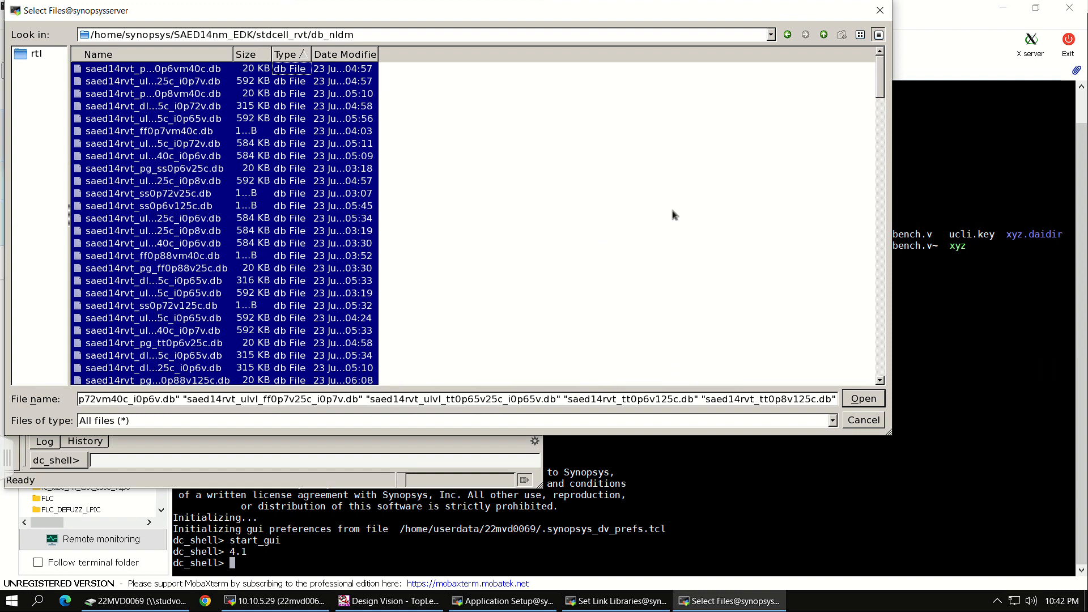
{"action": "key", "text": "Return"}
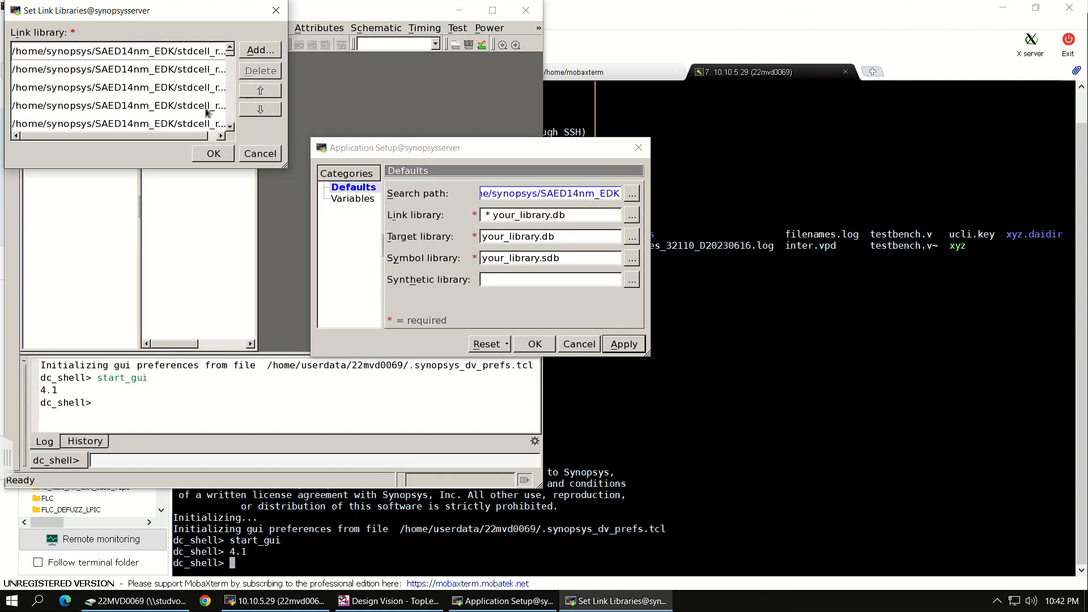
{"action": "left_click", "coordinate": [213, 154]}
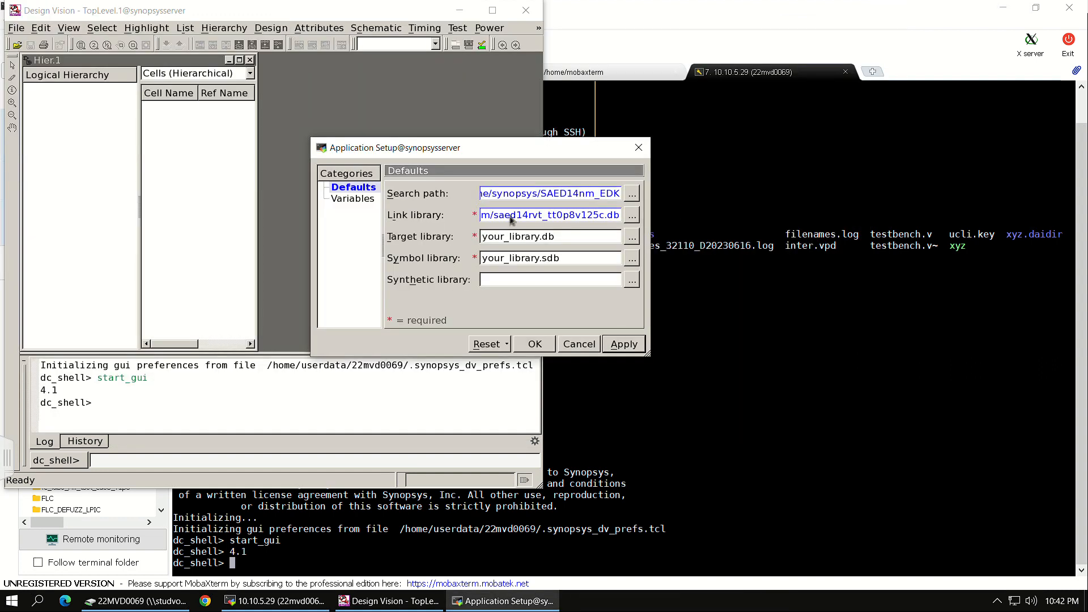
Copy the link library file list into the target library setting, replacing your_library.db.
{"action": "triple_click", "coordinate": [574, 219]}
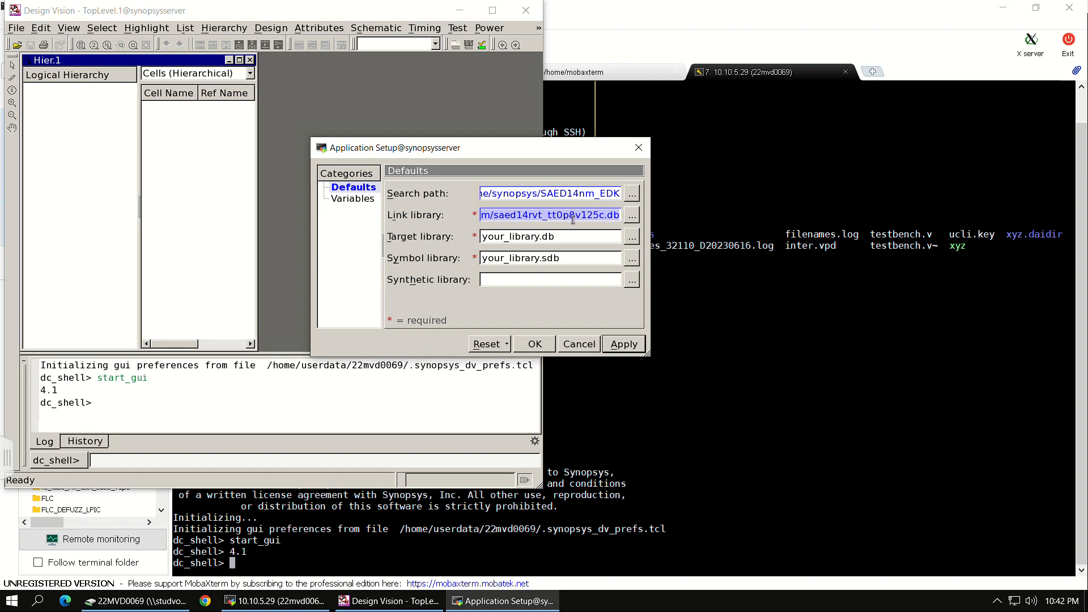
{"action": "triple_click", "coordinate": [582, 242]}
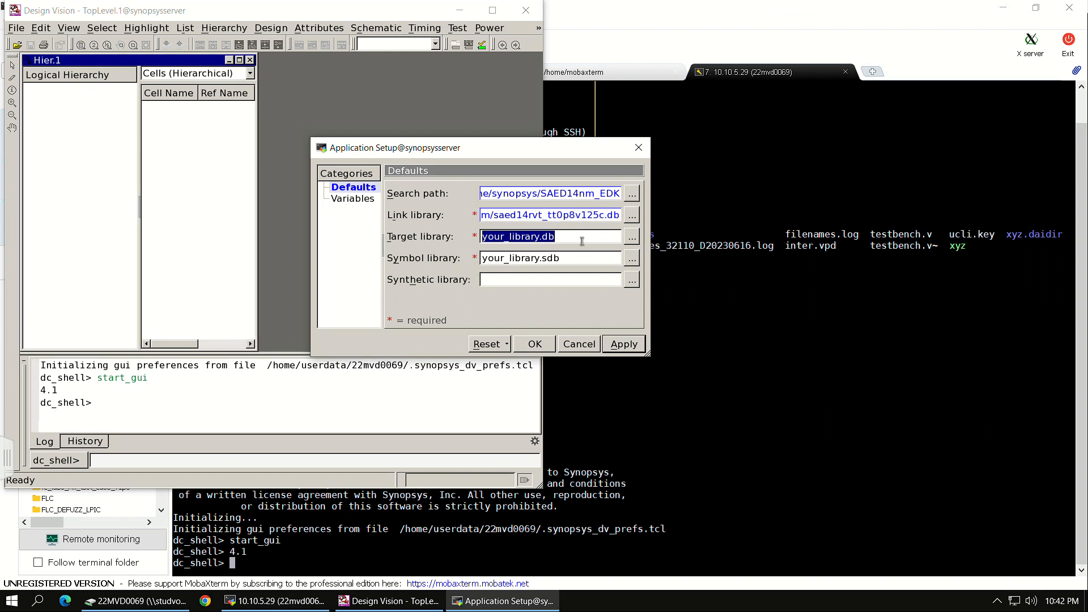
{"action": "key", "text": "ctrl+v"}
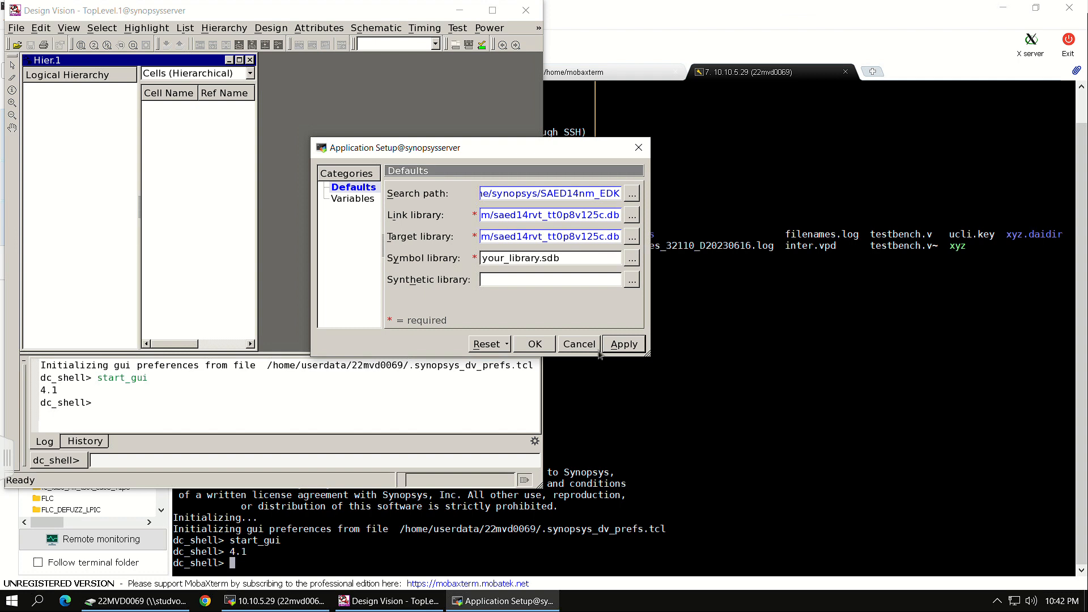
Apply the library settings, close the application setup, and read counter.v in as the design.
{"action": "left_click", "coordinate": [624, 345]}
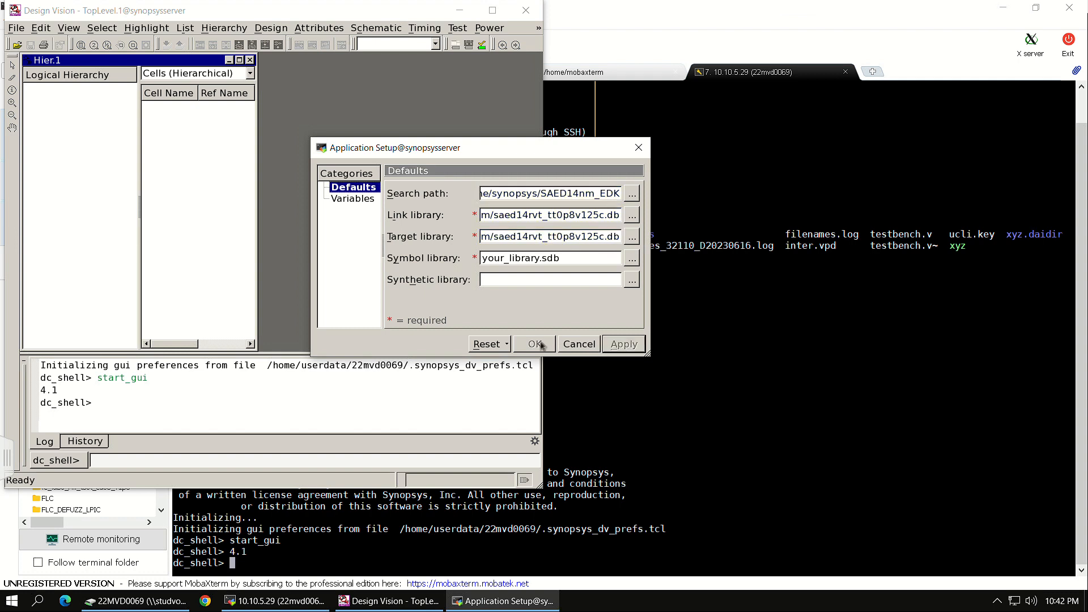
{"action": "left_click", "coordinate": [638, 148]}
{"action": "left_click", "coordinate": [16, 28]}
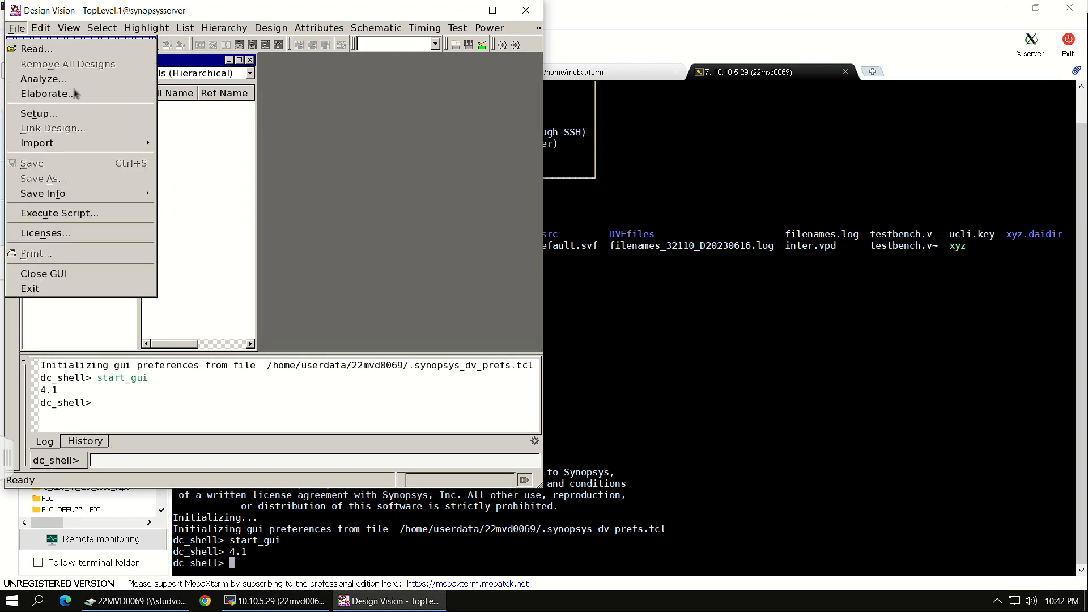
{"action": "left_click", "coordinate": [66, 50]}
{"action": "left_click", "coordinate": [623, 234]}
{"action": "left_click", "coordinate": [821, 338]}
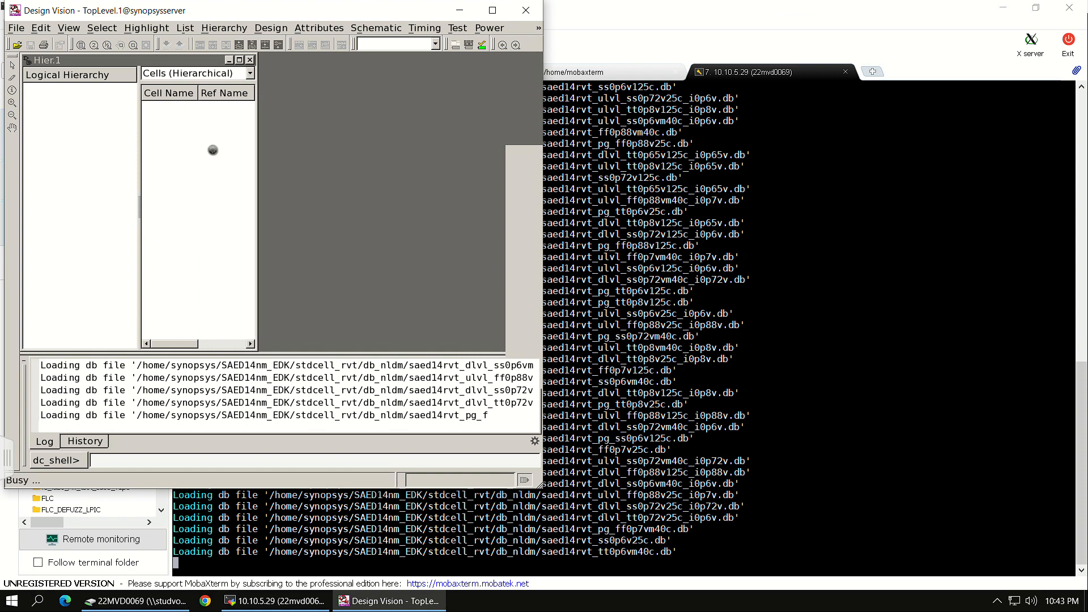
{"action": "left_click_drag", "start_coordinate": [421, 18], "coordinate": [635, 98]}
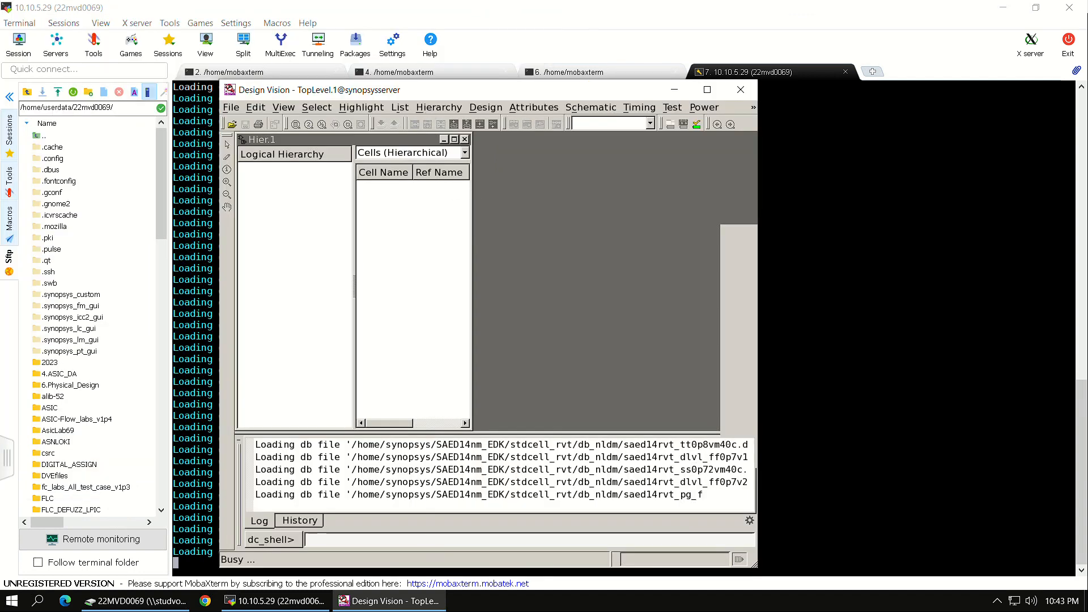
{"action": "left_click_drag", "start_coordinate": [409, 91], "coordinate": [389, 50]}
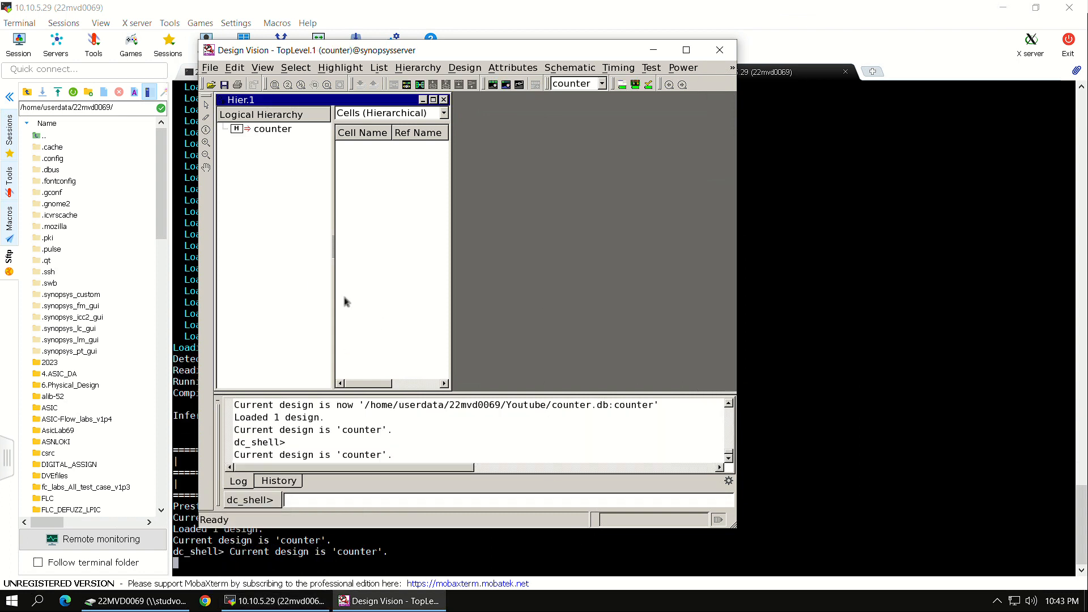
{"action": "left_click", "coordinate": [210, 67]}
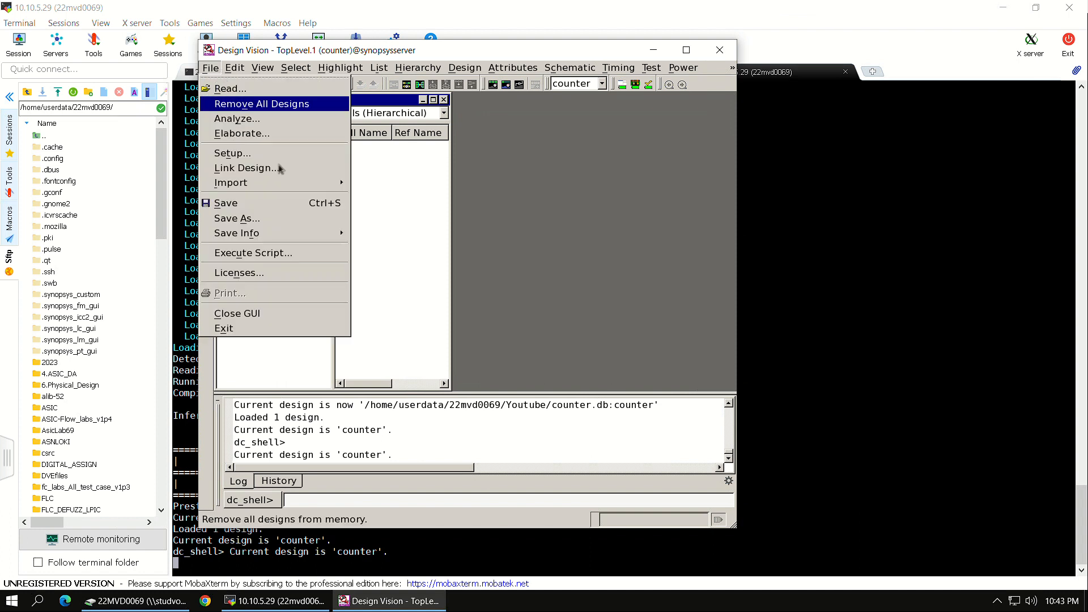
{"action": "mouse_move", "coordinate": [323, 183]}
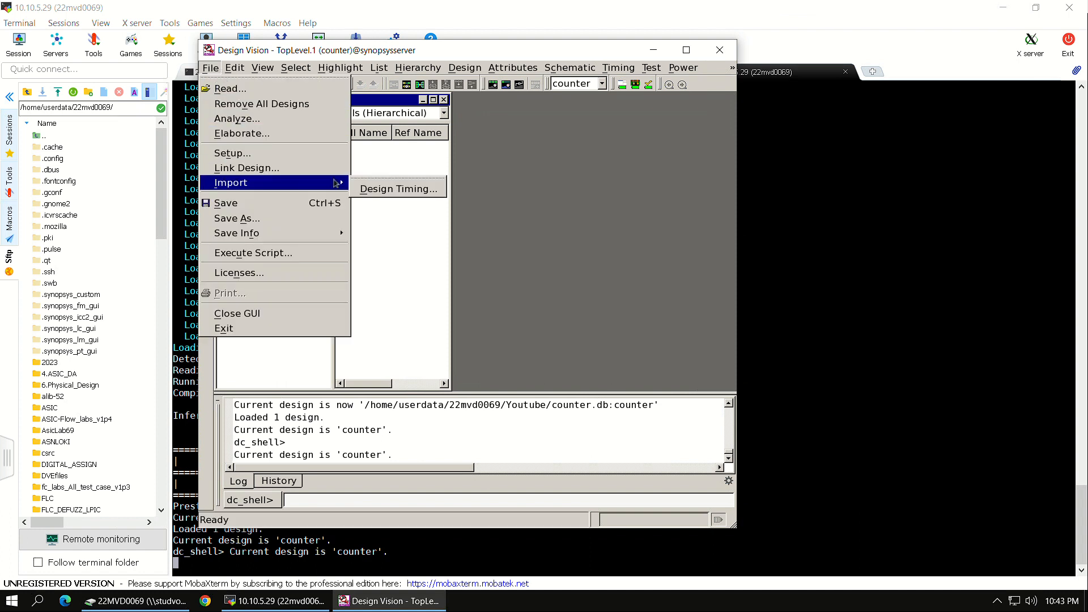
{"action": "left_click", "coordinate": [396, 189]}
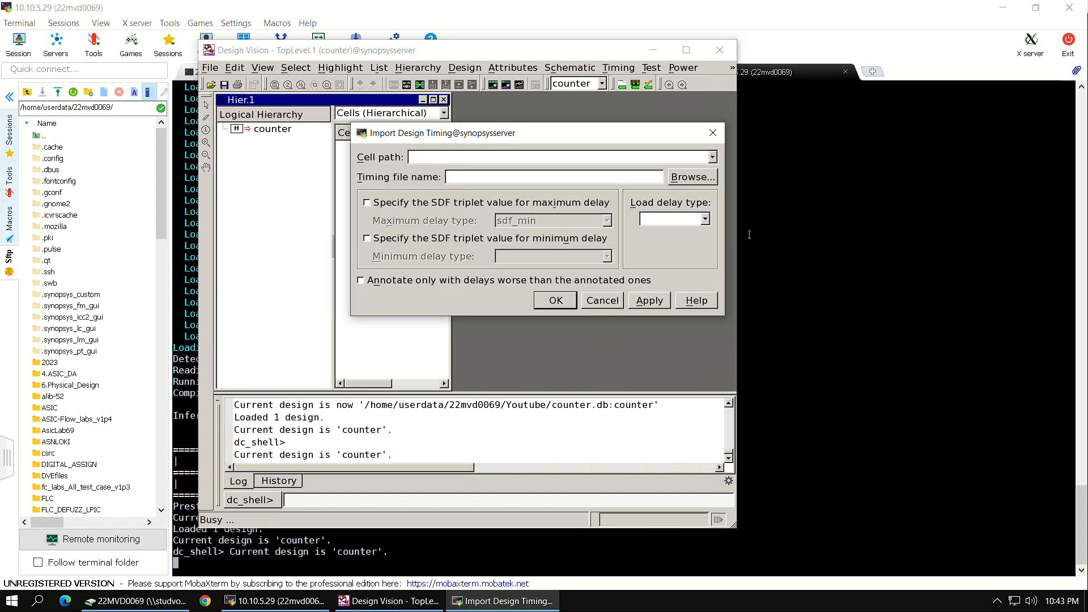
{"action": "left_click", "coordinate": [687, 178]}
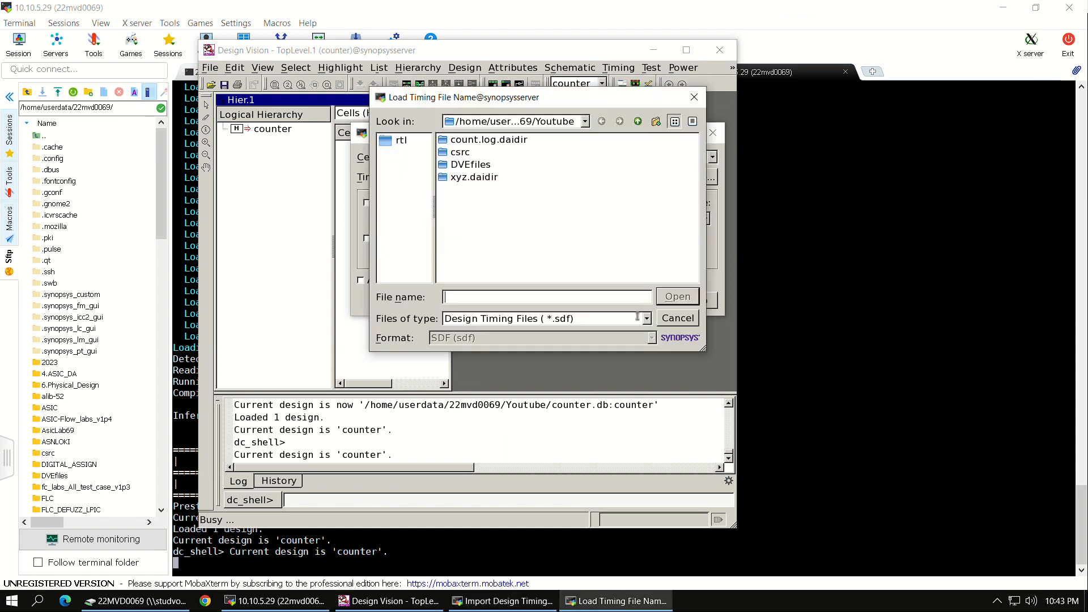
{"action": "left_click", "coordinate": [633, 325]}
{"action": "left_click", "coordinate": [595, 342]}
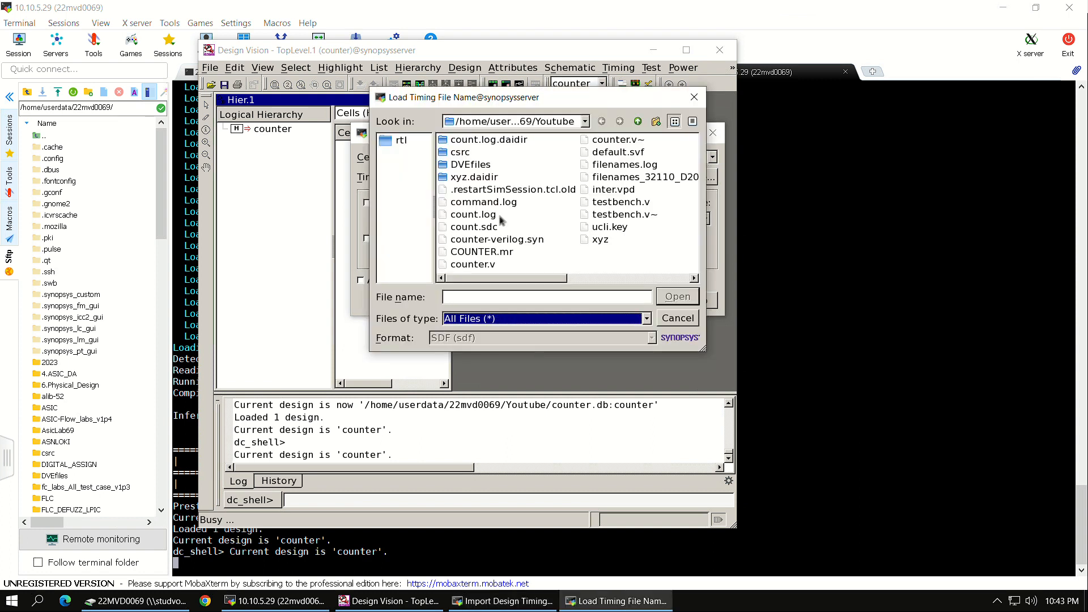
{"action": "left_click", "coordinate": [568, 219]}
{"action": "left_click", "coordinate": [697, 98]}
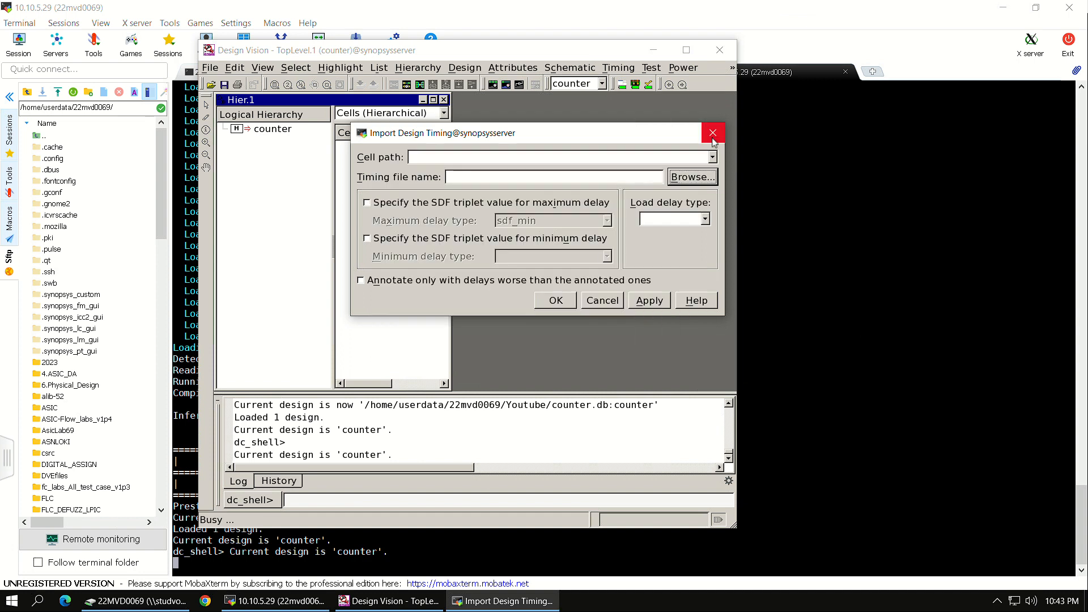
{"action": "left_click", "coordinate": [713, 133]}
Start executing a script, list all file types in the Youtube folder and select count.sdc.
{"action": "left_click", "coordinate": [215, 69]}
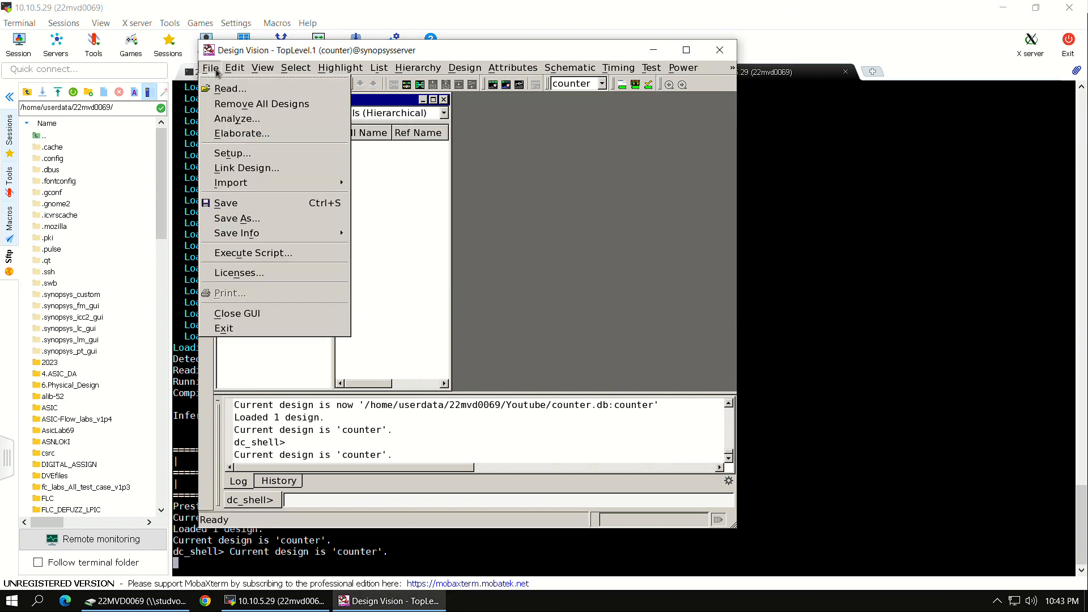
{"action": "left_click", "coordinate": [275, 258]}
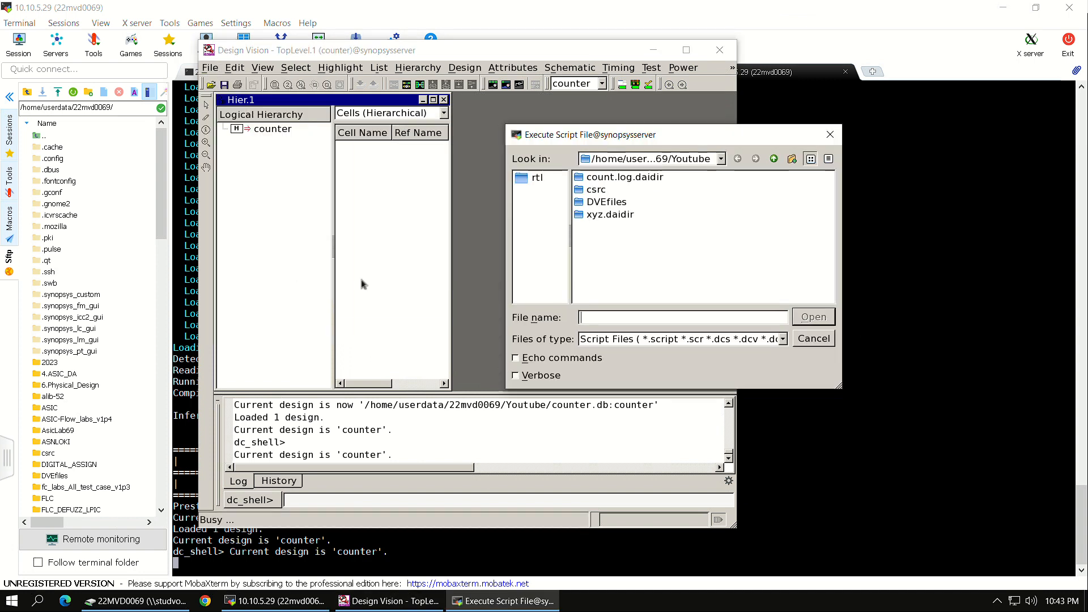
{"action": "left_click", "coordinate": [763, 339]}
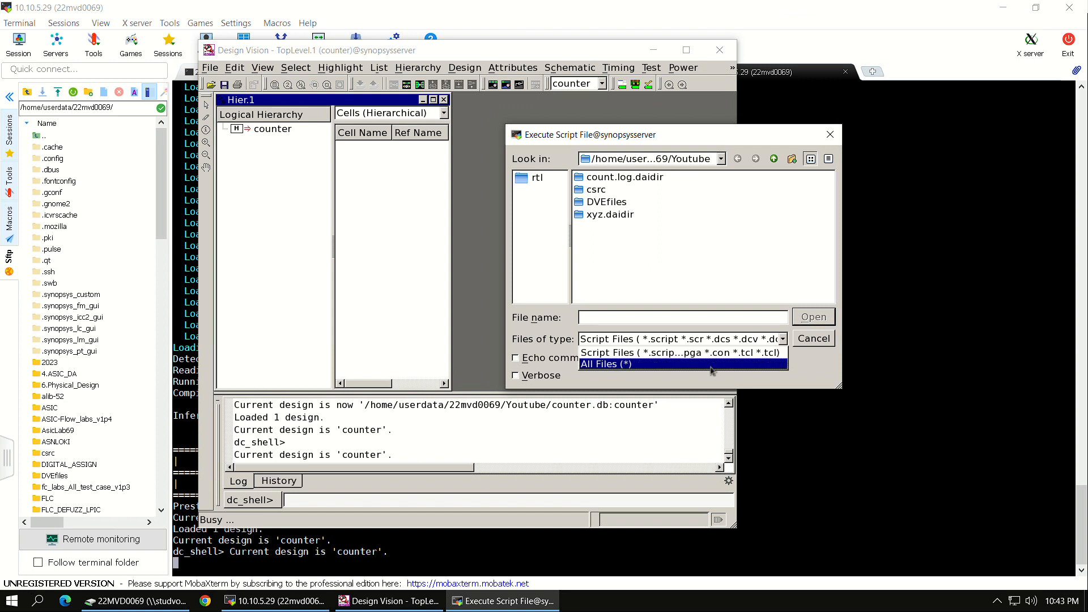
{"action": "left_click", "coordinate": [711, 367]}
{"action": "left_click", "coordinate": [625, 261]}
{"action": "left_click", "coordinate": [626, 265]}
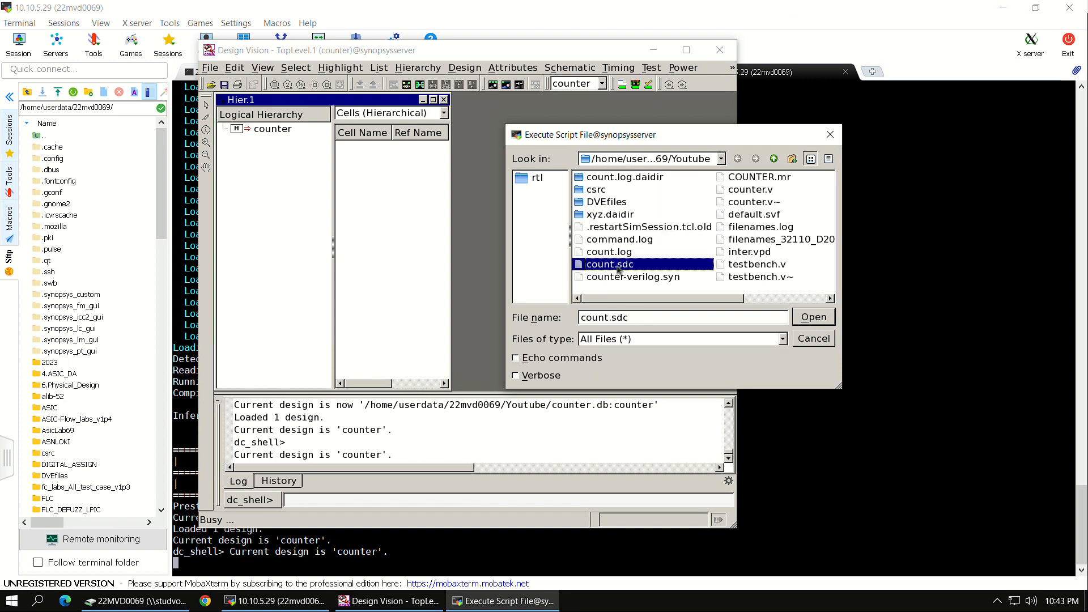
Rename count.sdc to count.sdc.tcl and execute it as a script on the counter design.
{"action": "right_click", "coordinate": [632, 269]}
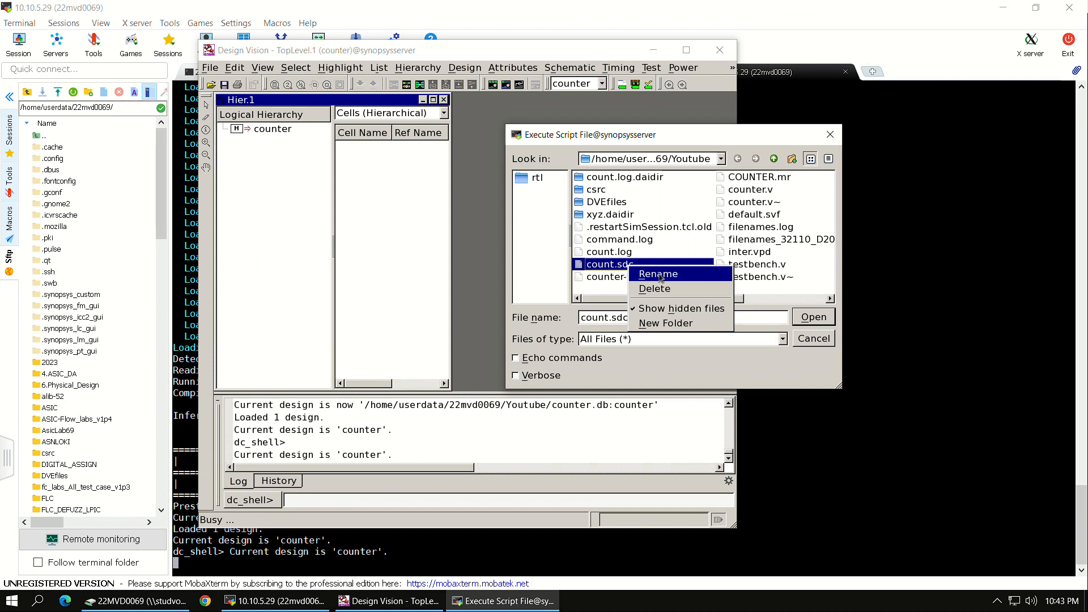
{"action": "left_click", "coordinate": [657, 274]}
{"action": "key", "text": "Escape"}
{"action": "right_click", "coordinate": [629, 270]}
{"action": "left_click", "coordinate": [641, 278]}
{"action": "key", "text": "Right"}
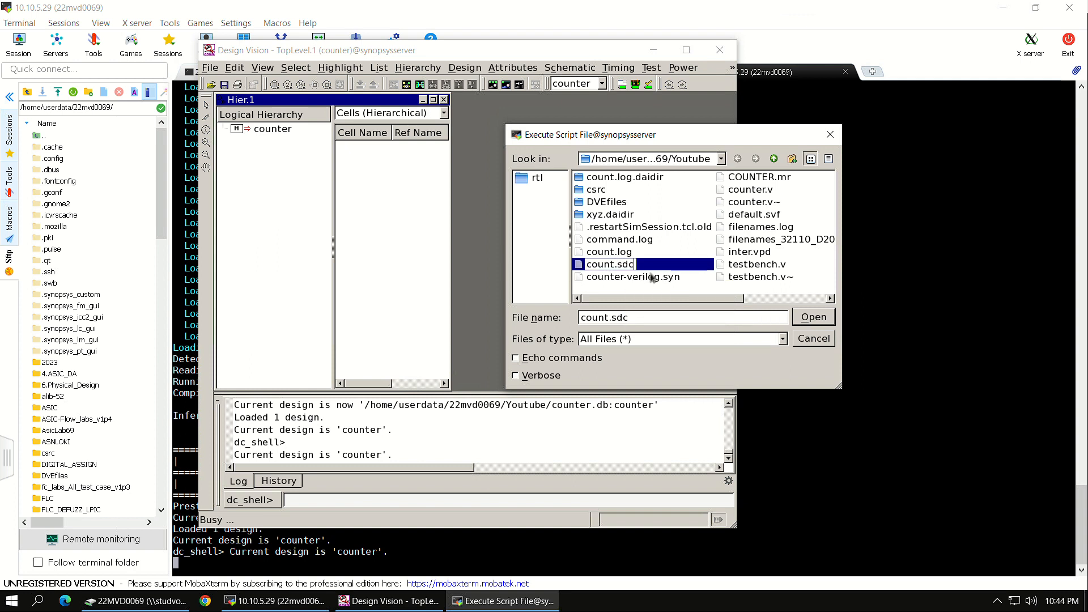
{"action": "type", "text": ".tcl"}
{"action": "key", "text": "Return"}
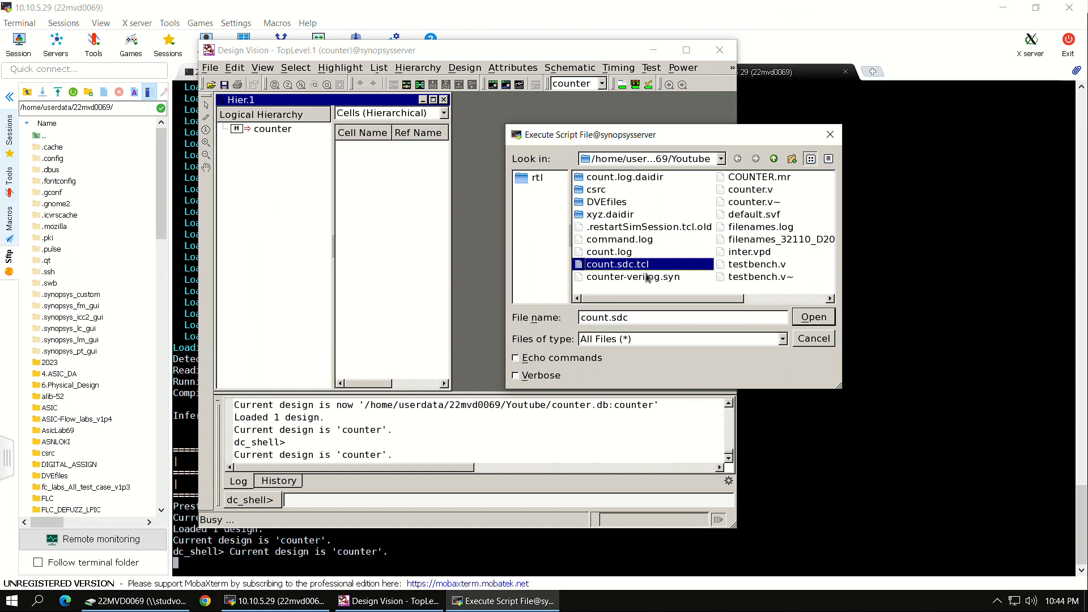
{"action": "left_click", "coordinate": [821, 322]}
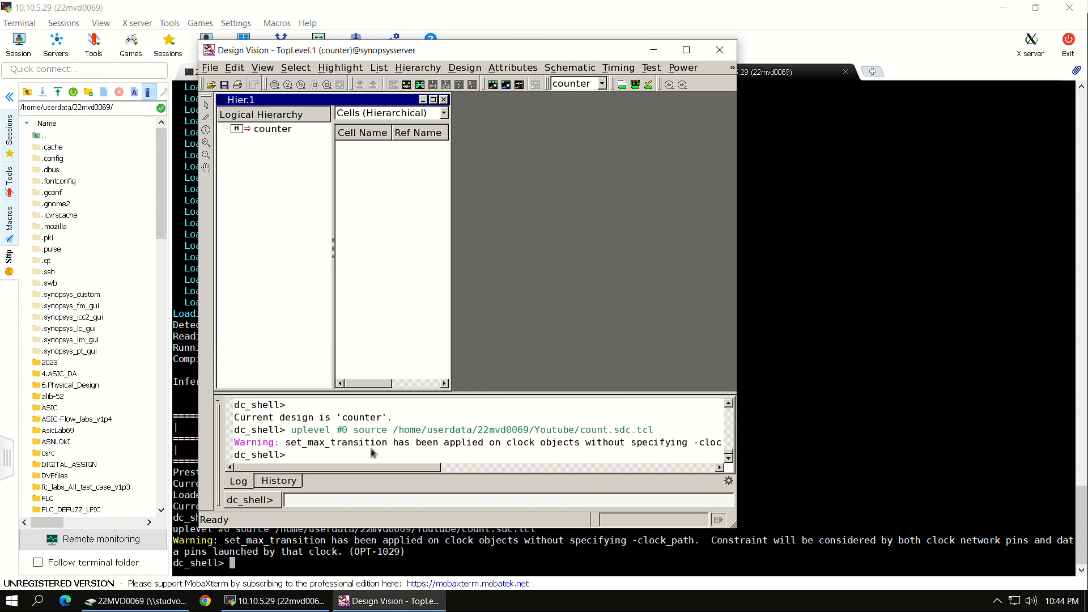
Launch gedit in the background from the dc_shell terminal with "sh gedit &" and switch to its window.
{"action": "left_click_drag", "start_coordinate": [354, 468], "coordinate": [319, 490]}
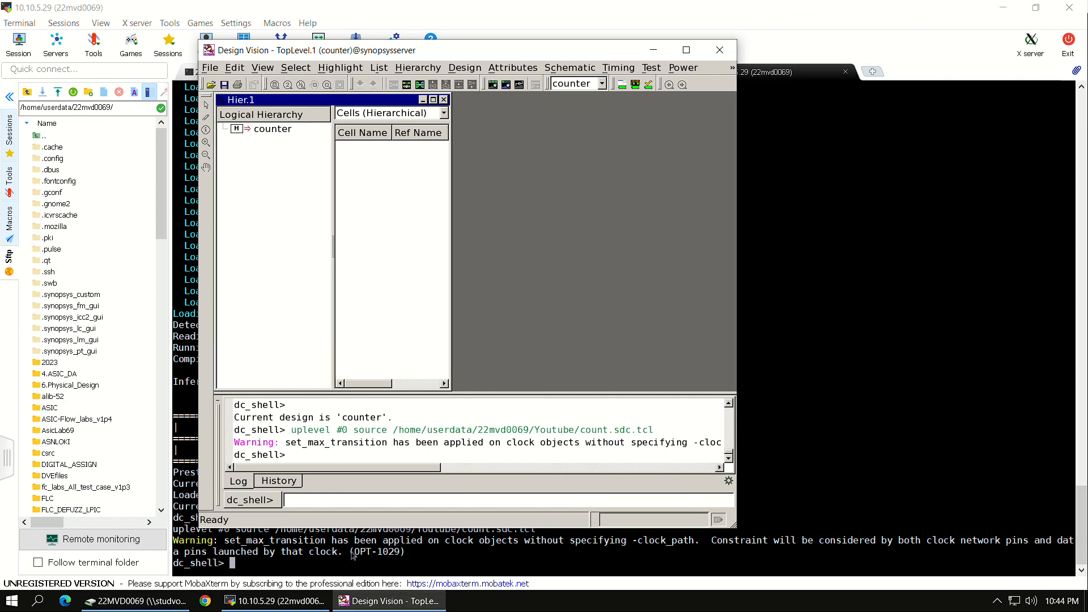
{"action": "left_click", "coordinate": [328, 562]}
{"action": "type", "text": "sh"}
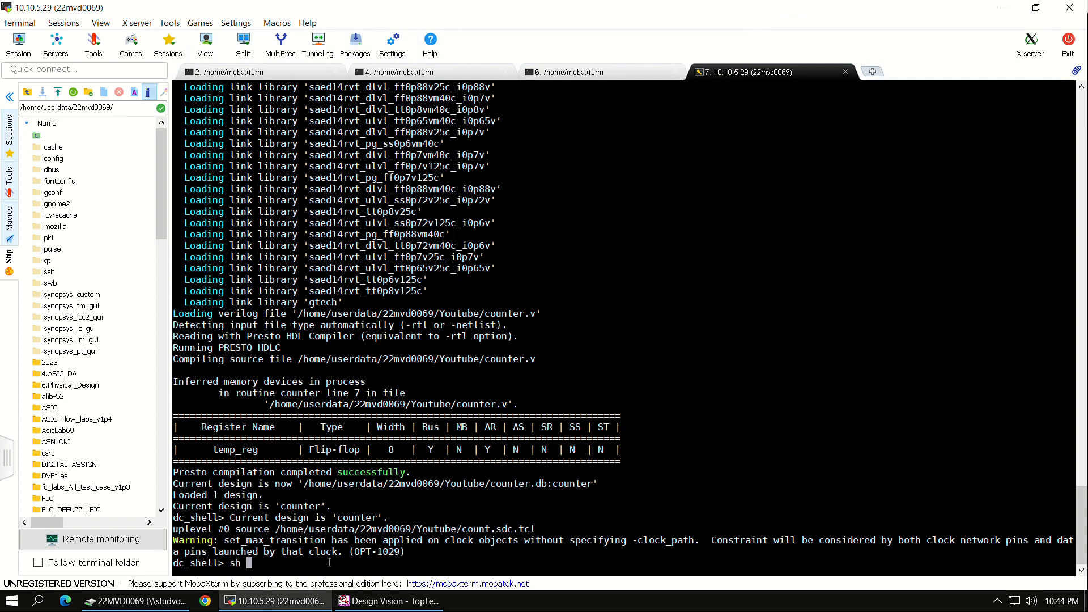
{"action": "type", "text": " gedit &"}
{"action": "key", "text": "Return"}
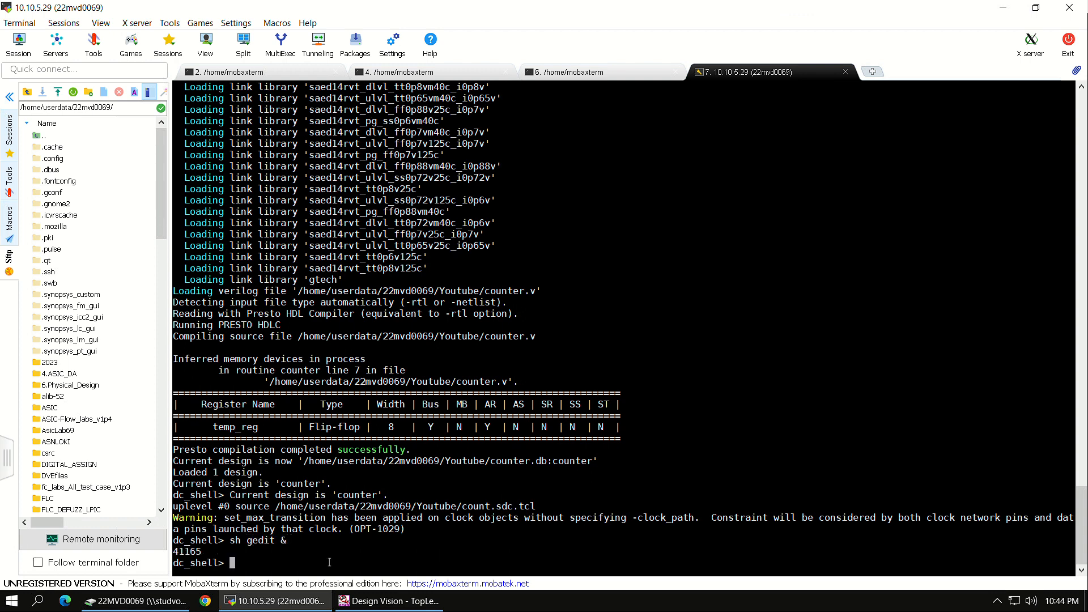
{"action": "left_click", "coordinate": [511, 604]}
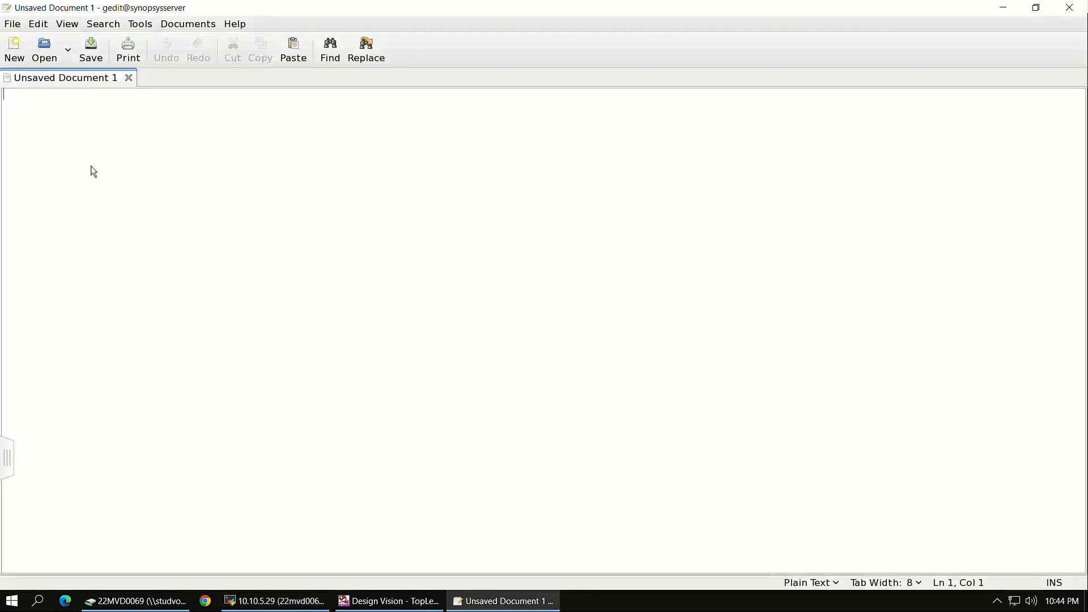
Open count.sdc.tcl from the Youtube folder in gedit.
{"action": "left_click", "coordinate": [44, 48]}
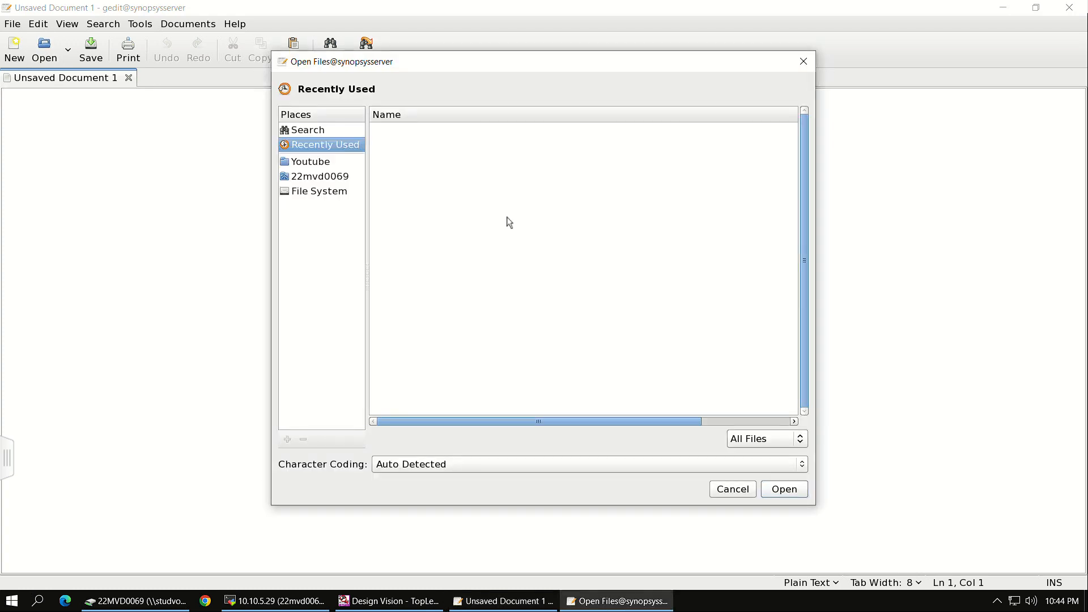
{"action": "left_click", "coordinate": [332, 166]}
{"action": "double_click", "coordinate": [446, 259]}
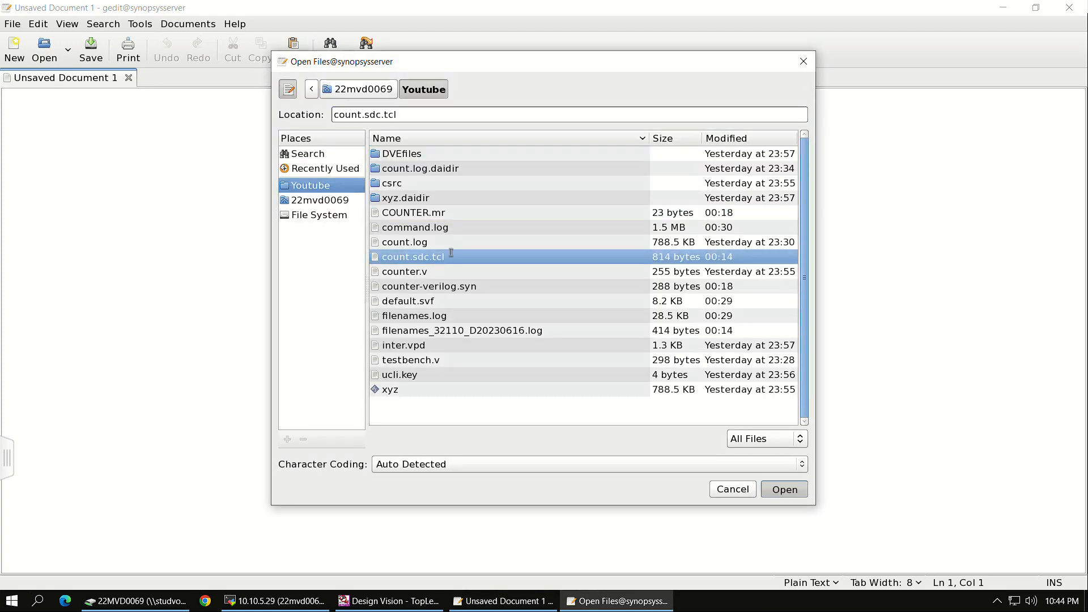
Copy all the constraints from count.sdc.tcl and run them on the dc_shell command line in Design Vision.
{"action": "key", "text": "ctrl+a"}
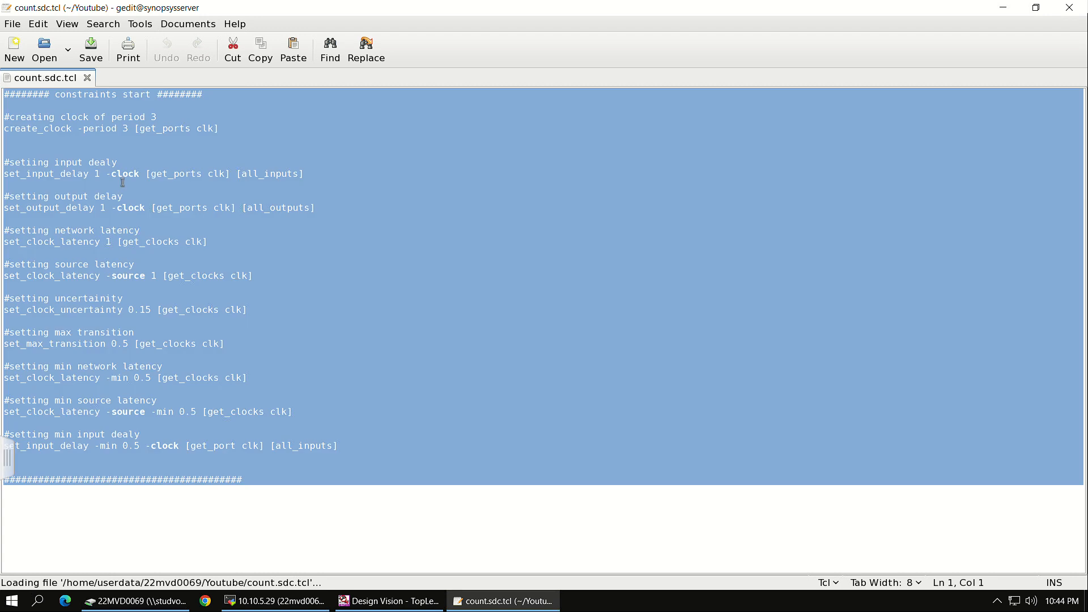
{"action": "left_click", "coordinate": [260, 50]}
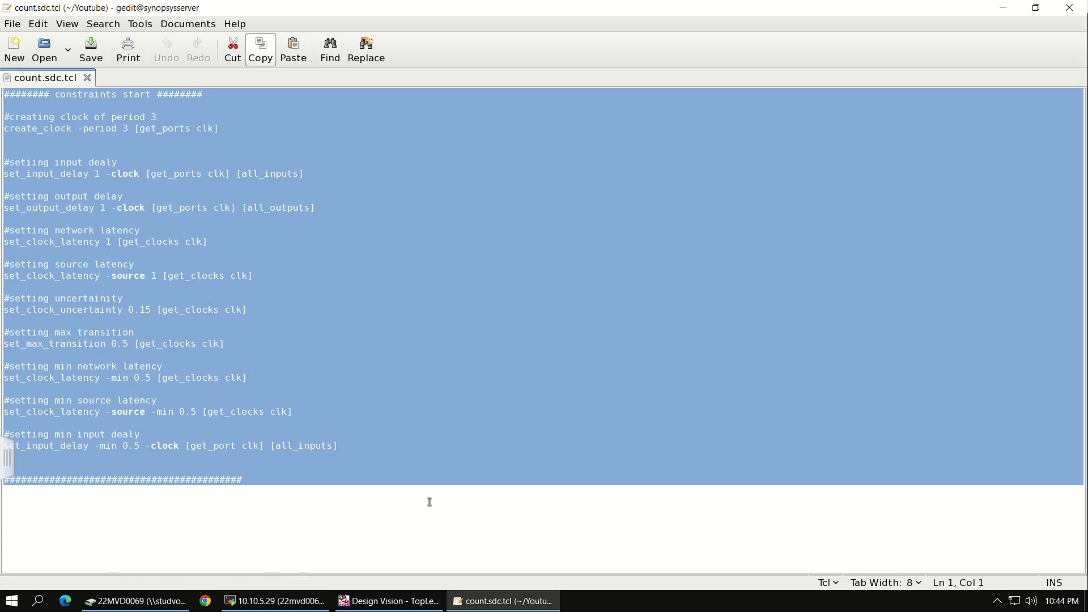
{"action": "left_click", "coordinate": [389, 601]}
{"action": "left_click", "coordinate": [332, 504]}
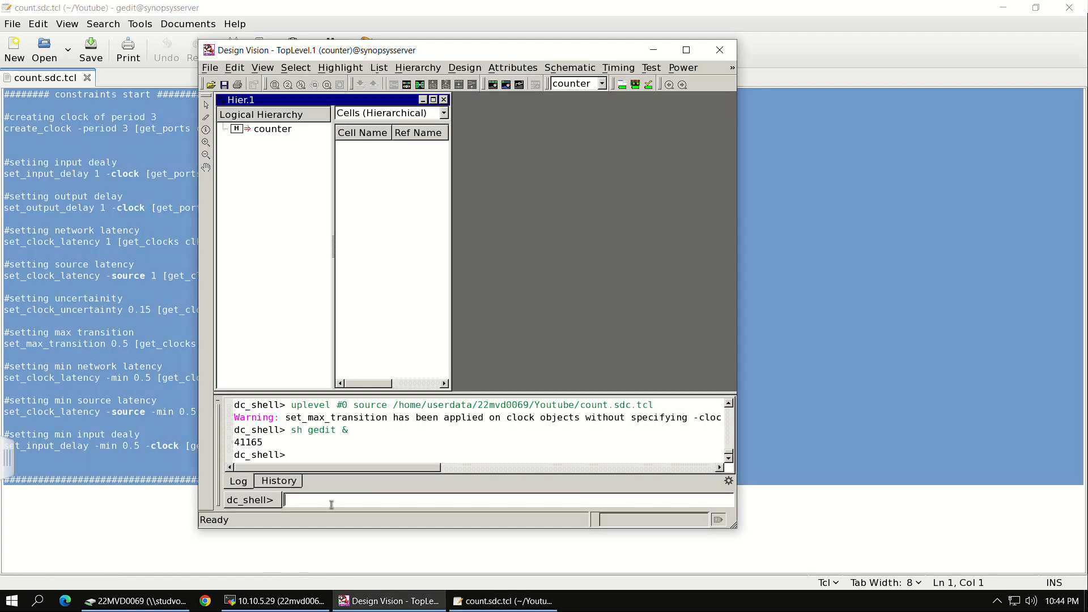
{"action": "key", "text": "ctrl+v"}
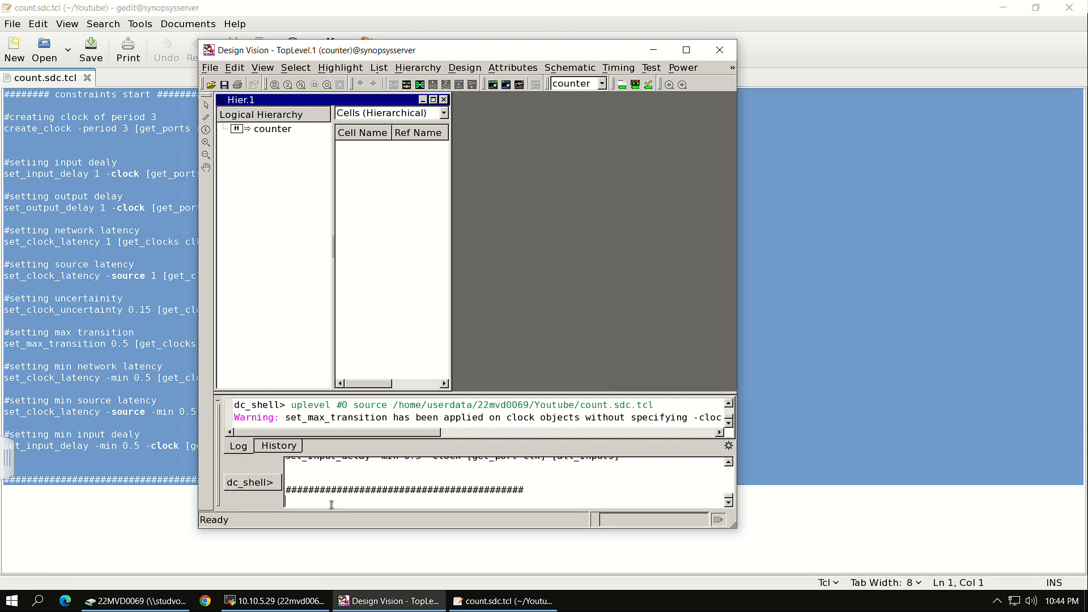
{"action": "key", "text": "Return"}
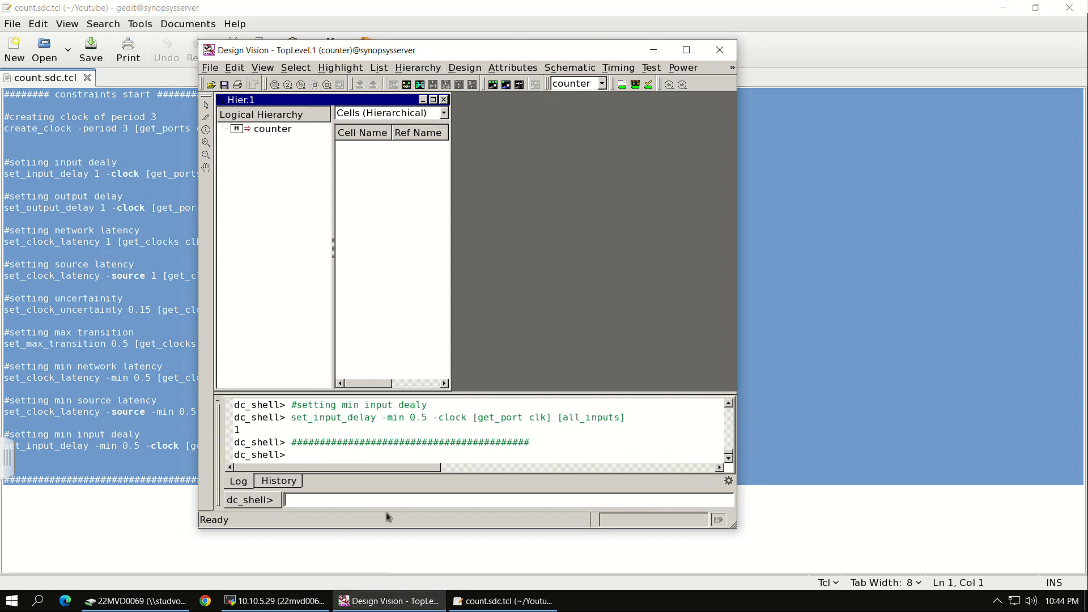
Run Compile Ultra on counter with Incremental mapping, No auto ungroup, Gate Clock and Retime enabled.
{"action": "left_click", "coordinate": [429, 74]}
{"action": "left_click", "coordinate": [466, 69]}
{"action": "left_click", "coordinate": [492, 103]}
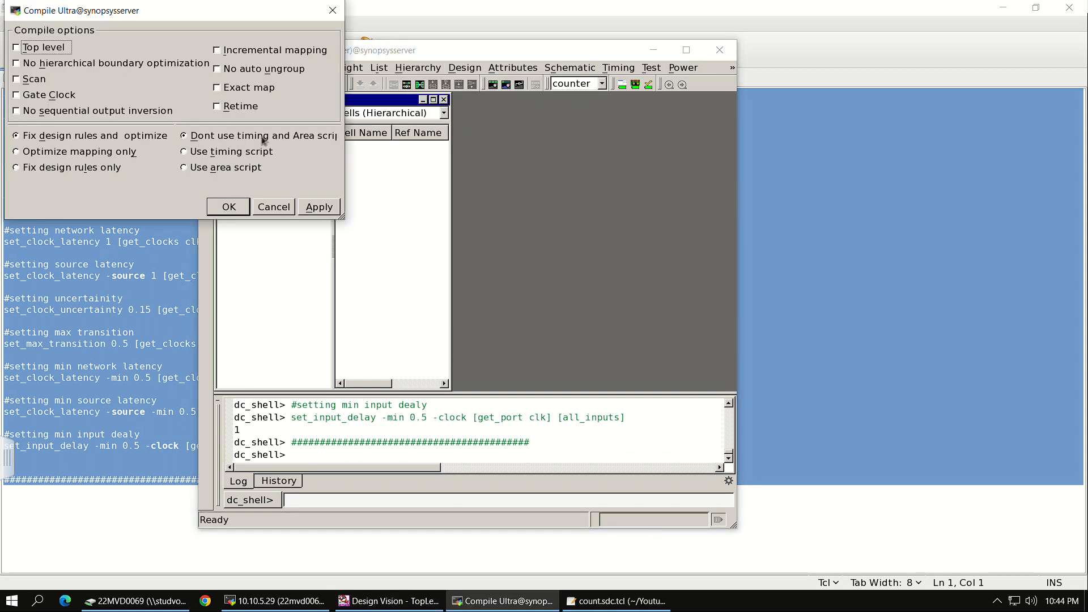
{"action": "left_click", "coordinate": [217, 68]}
{"action": "left_click", "coordinate": [217, 50]}
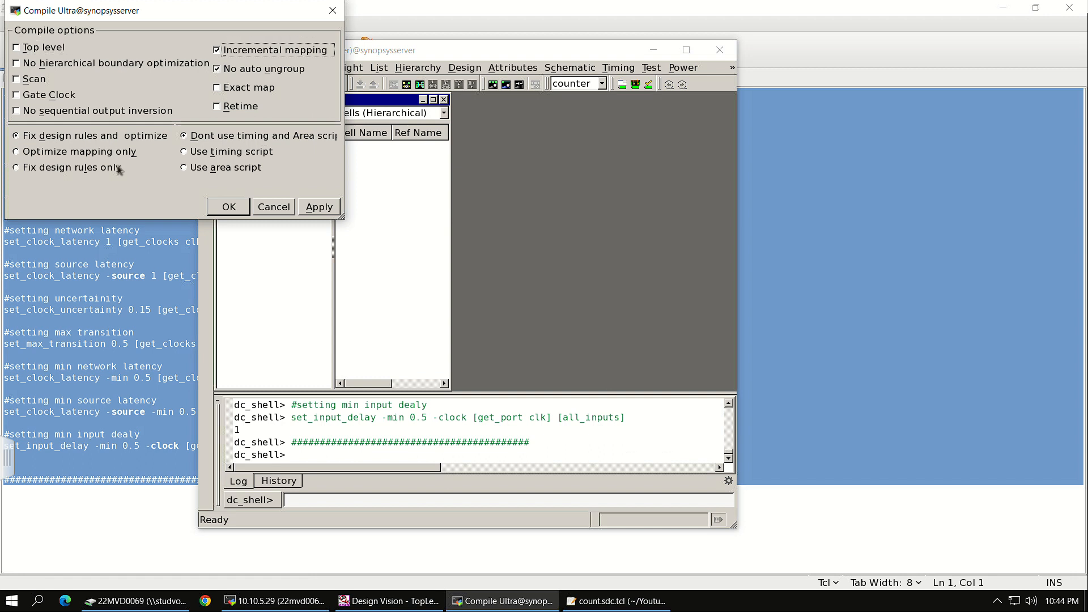
{"action": "left_click", "coordinate": [48, 98]}
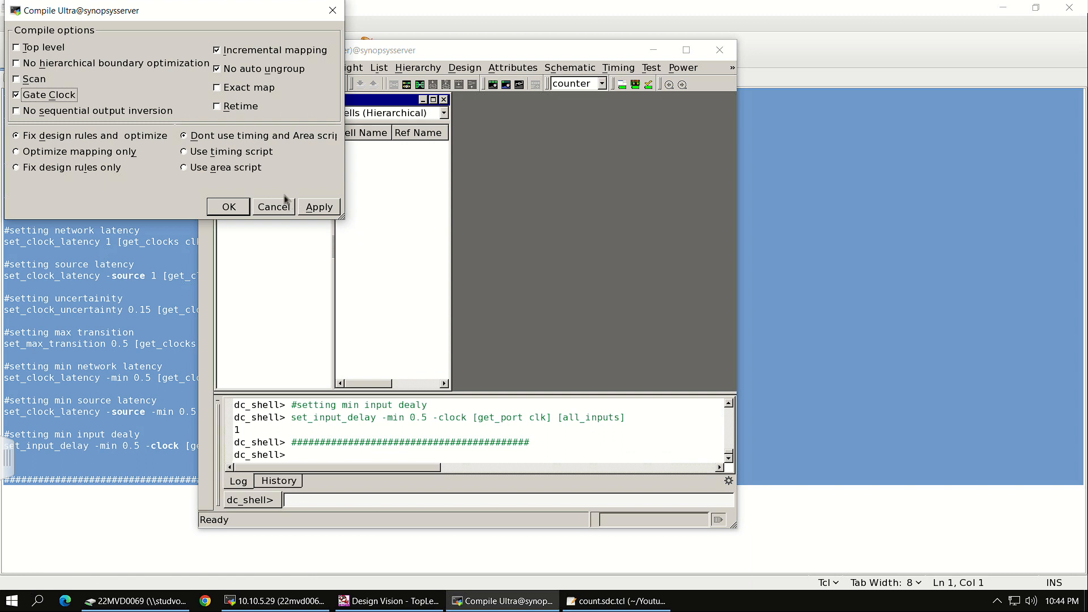
{"action": "left_click", "coordinate": [234, 106]}
{"action": "left_click", "coordinate": [318, 206]}
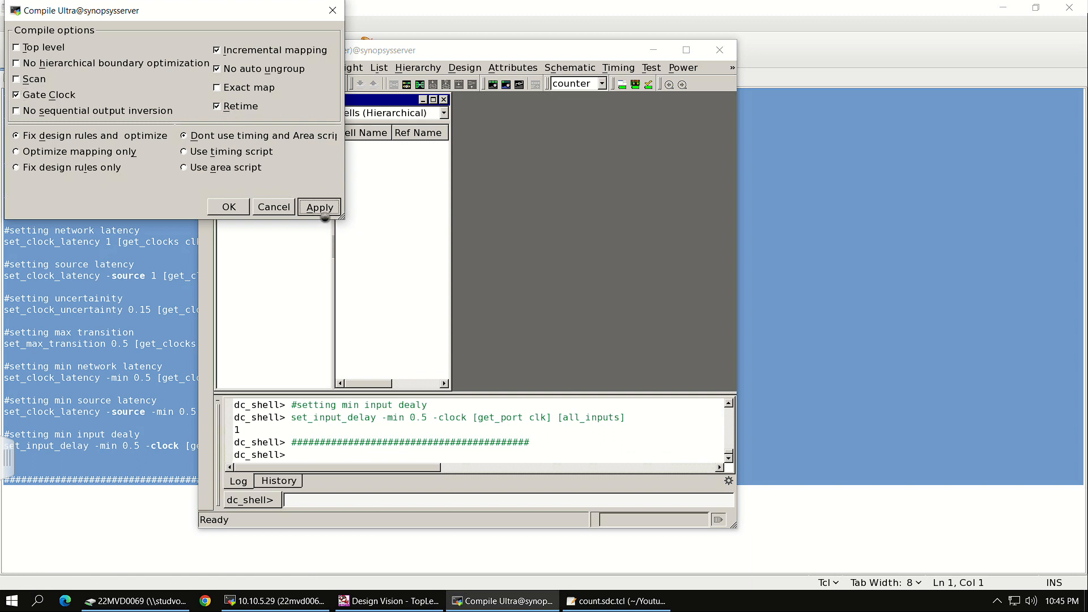
Switch to the MobaXterm terminal and review the compile_ultra command and its running output.
{"action": "left_click", "coordinate": [266, 601]}
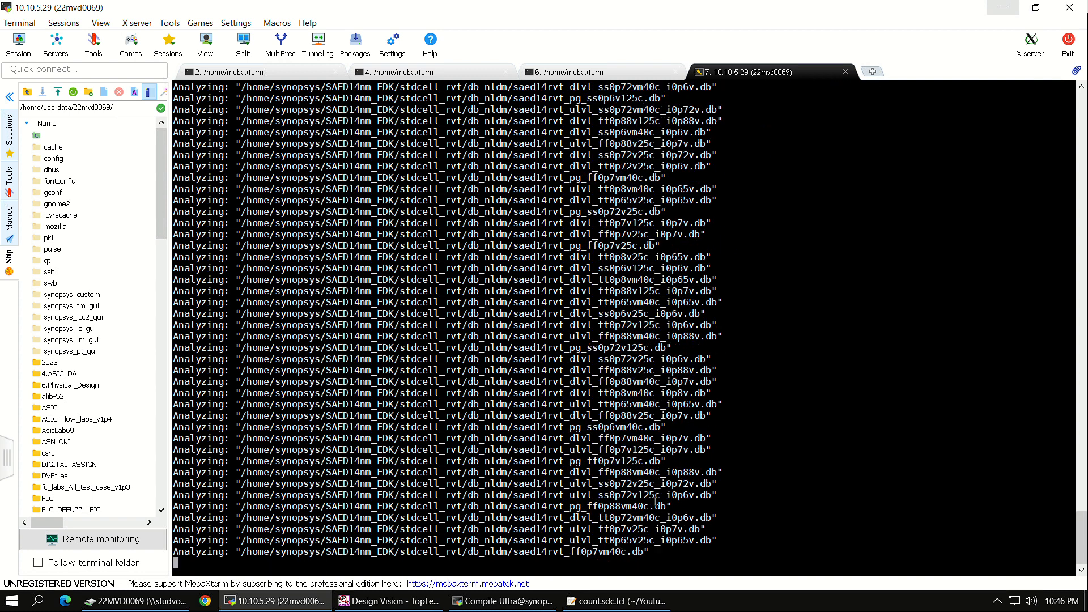
{"action": "scroll", "coordinate": [324, 448], "scroll_direction": "up", "scroll_amount": 20}
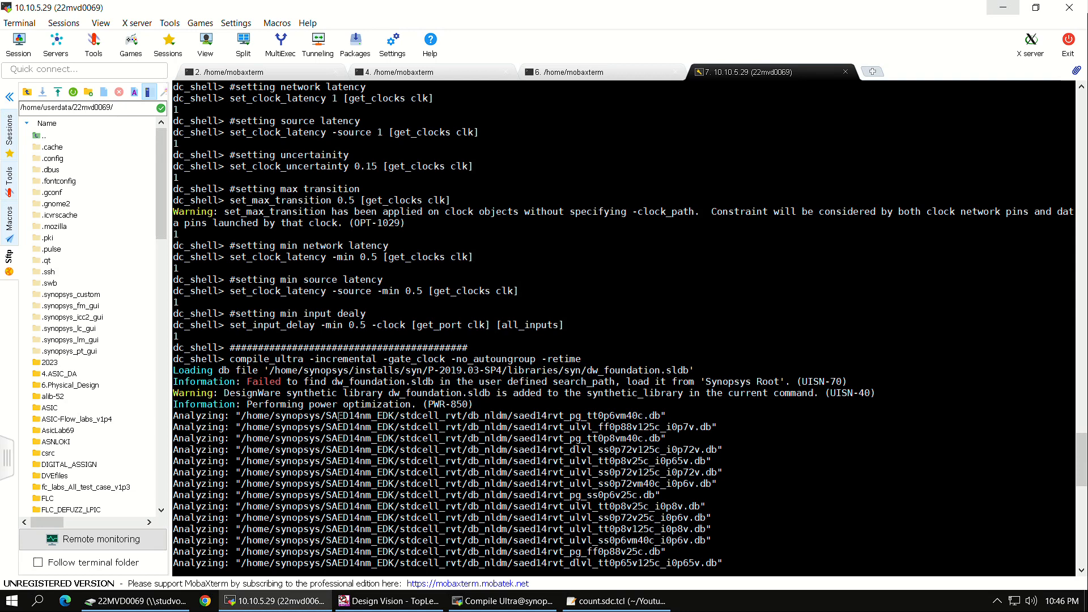
{"action": "scroll", "coordinate": [340, 415], "scroll_direction": "down", "scroll_amount": 20}
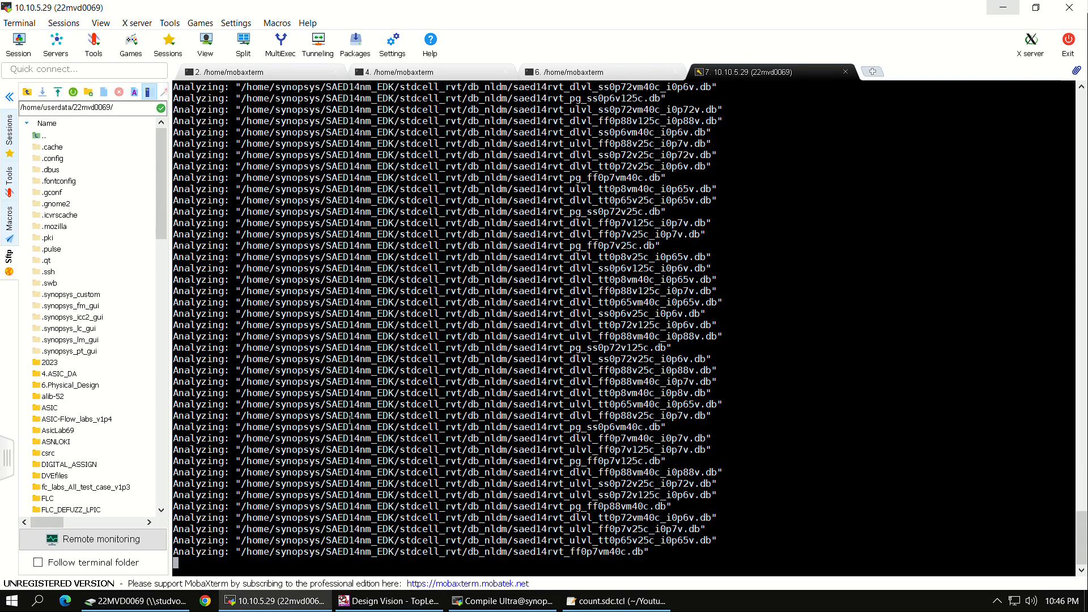